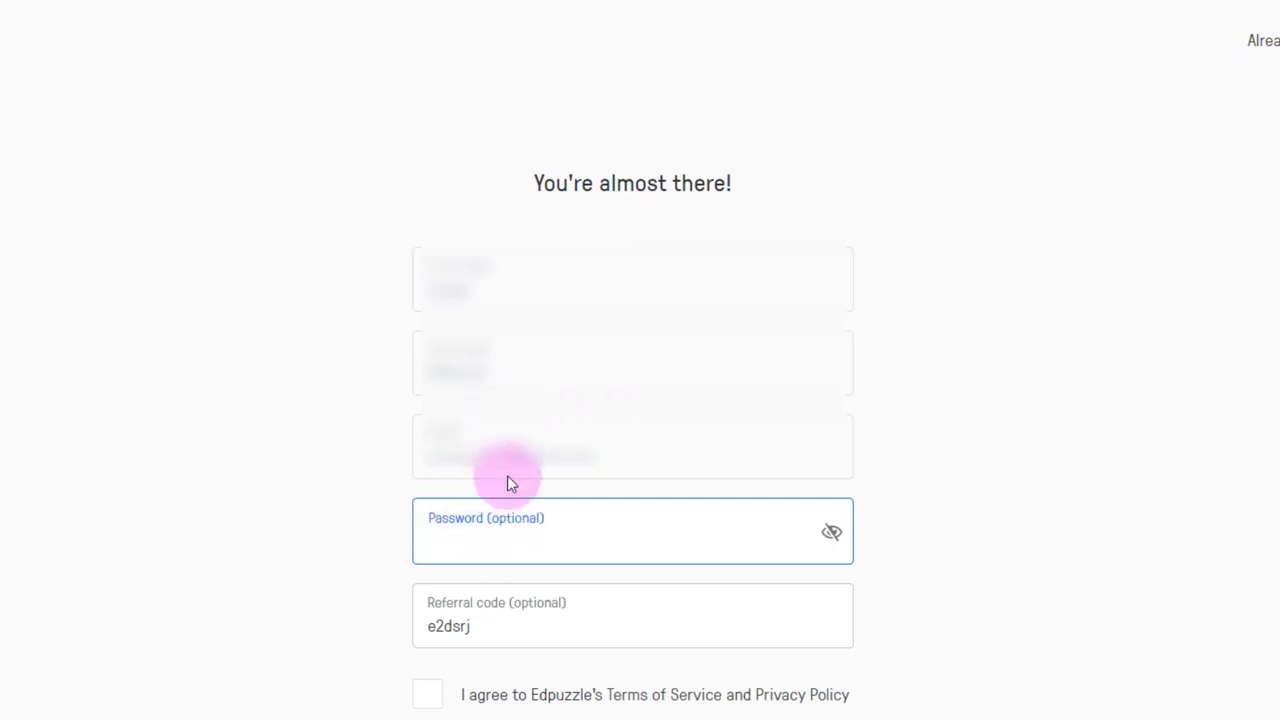
Apply the prefilled referral code in the sign-up form, leaving the optional password blank
{"action": "left_click", "coordinate": [503, 620]}
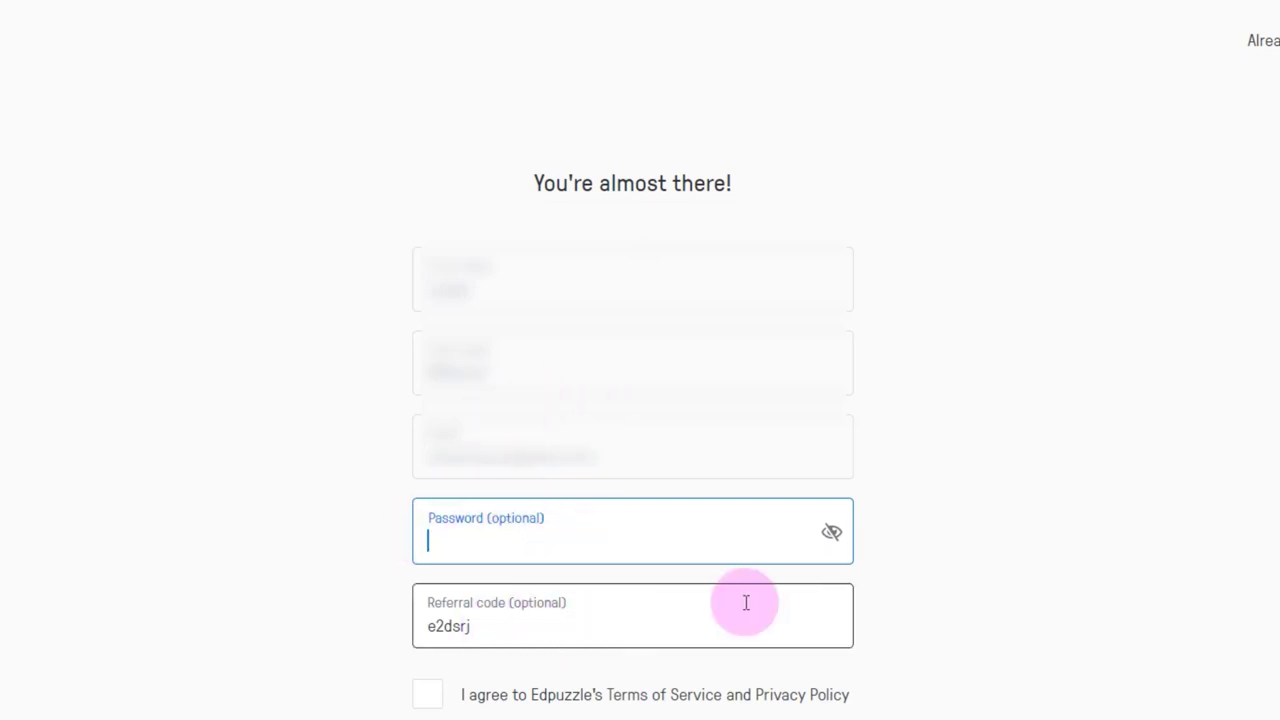
{"action": "scroll", "coordinate": [1157, 478], "scroll_direction": "down", "scroll_amount": 1}
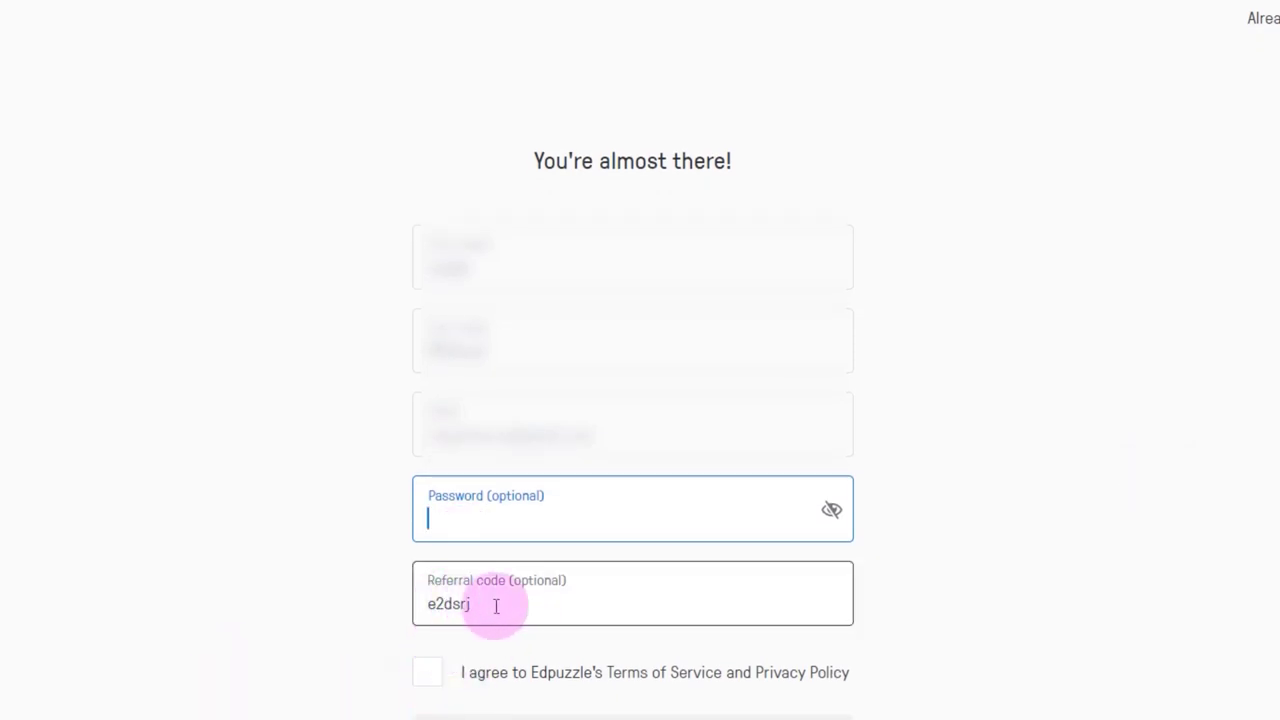
{"action": "left_click_drag", "start_coordinate": [493, 603], "coordinate": [386, 620]}
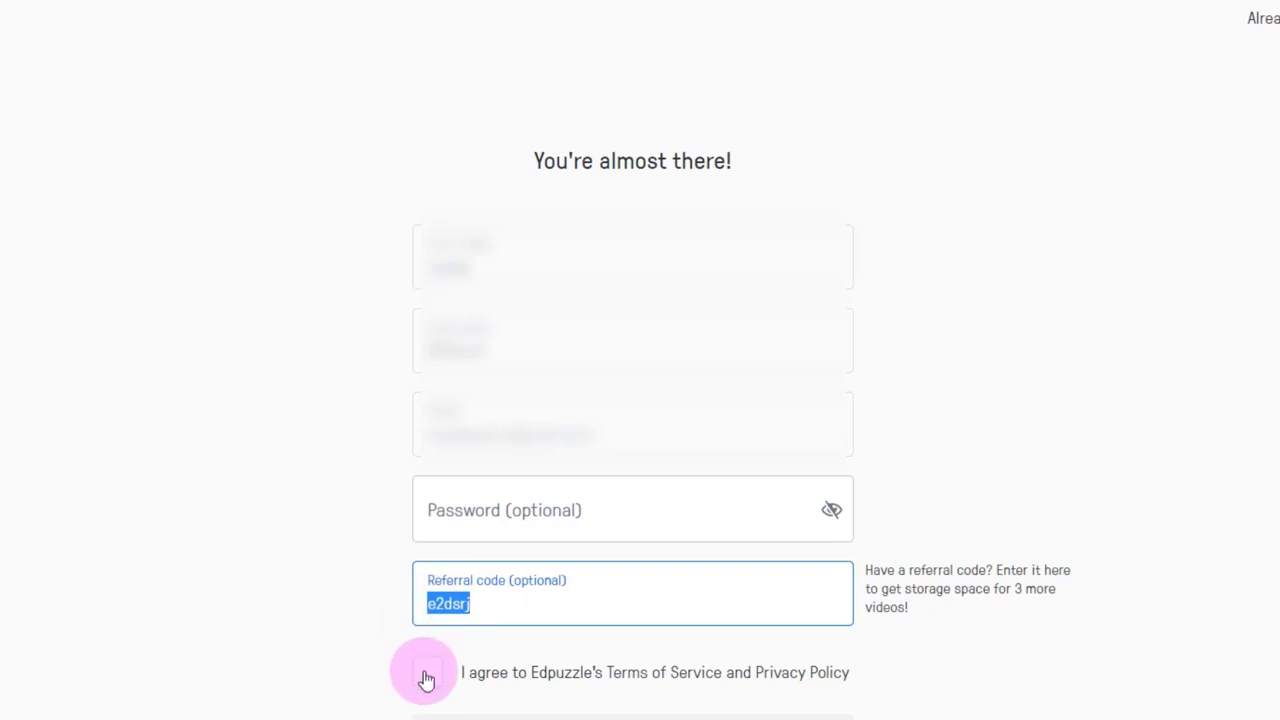
{"action": "left_click", "coordinate": [249, 609]}
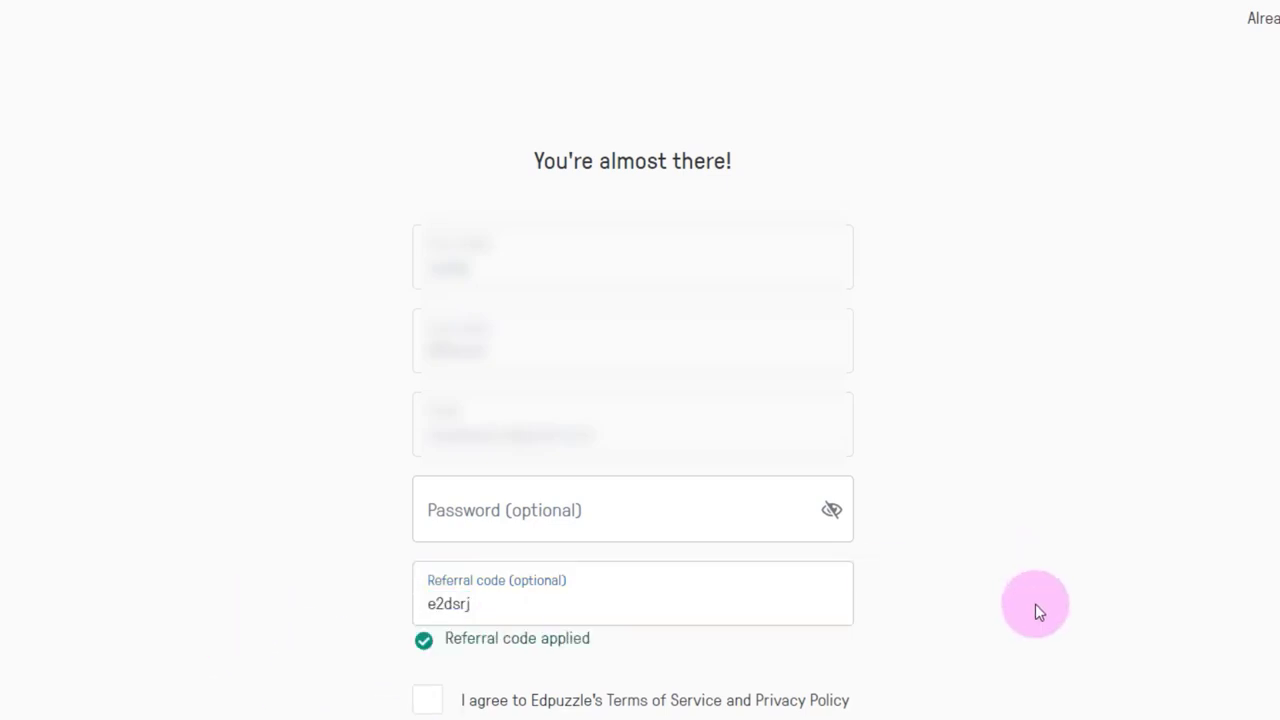
Accept Edpuzzle's Terms of Service and Privacy Policy and create the new account
{"action": "scroll", "coordinate": [1109, 586], "scroll_direction": "down", "scroll_amount": 1}
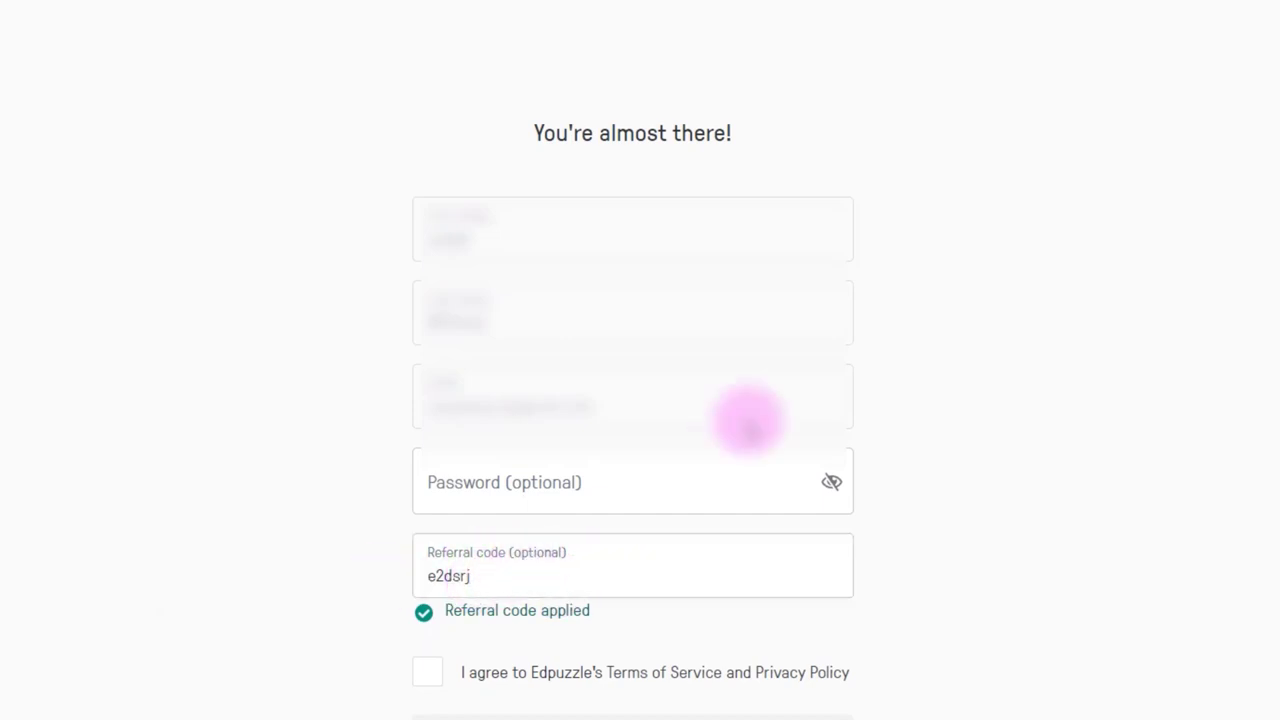
{"action": "left_click", "coordinate": [432, 675]}
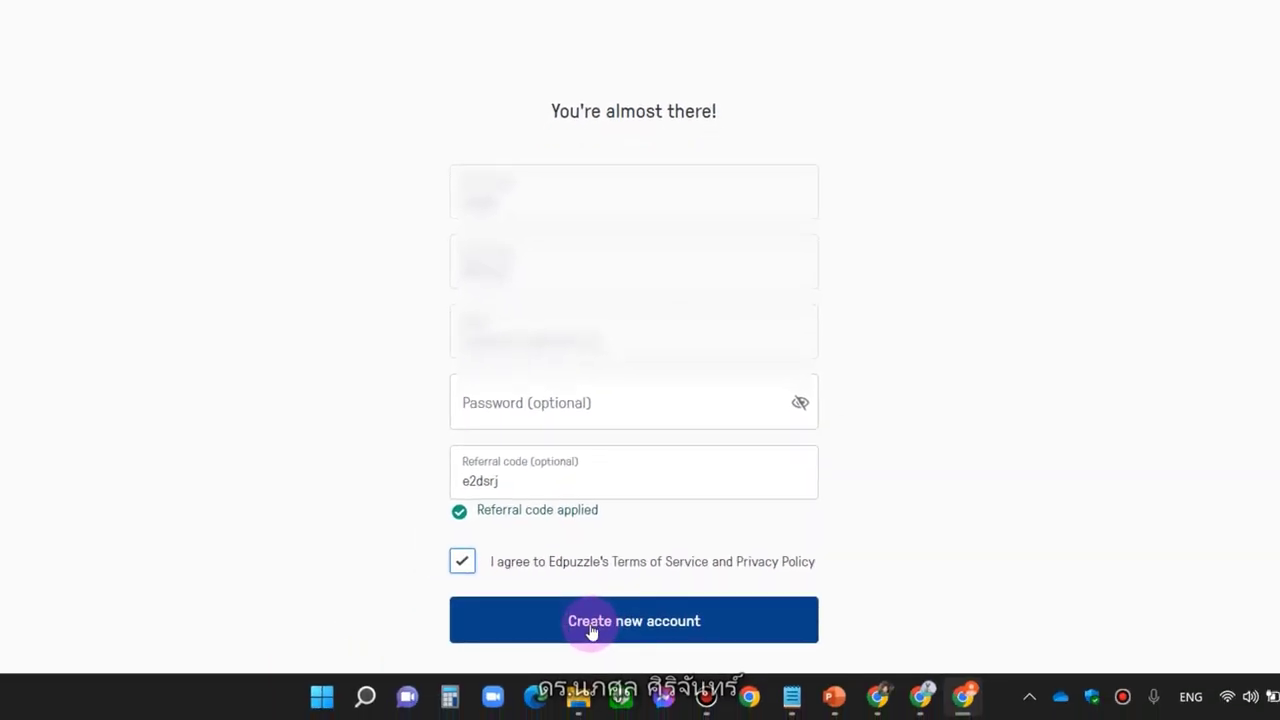
{"action": "left_click", "coordinate": [609, 620]}
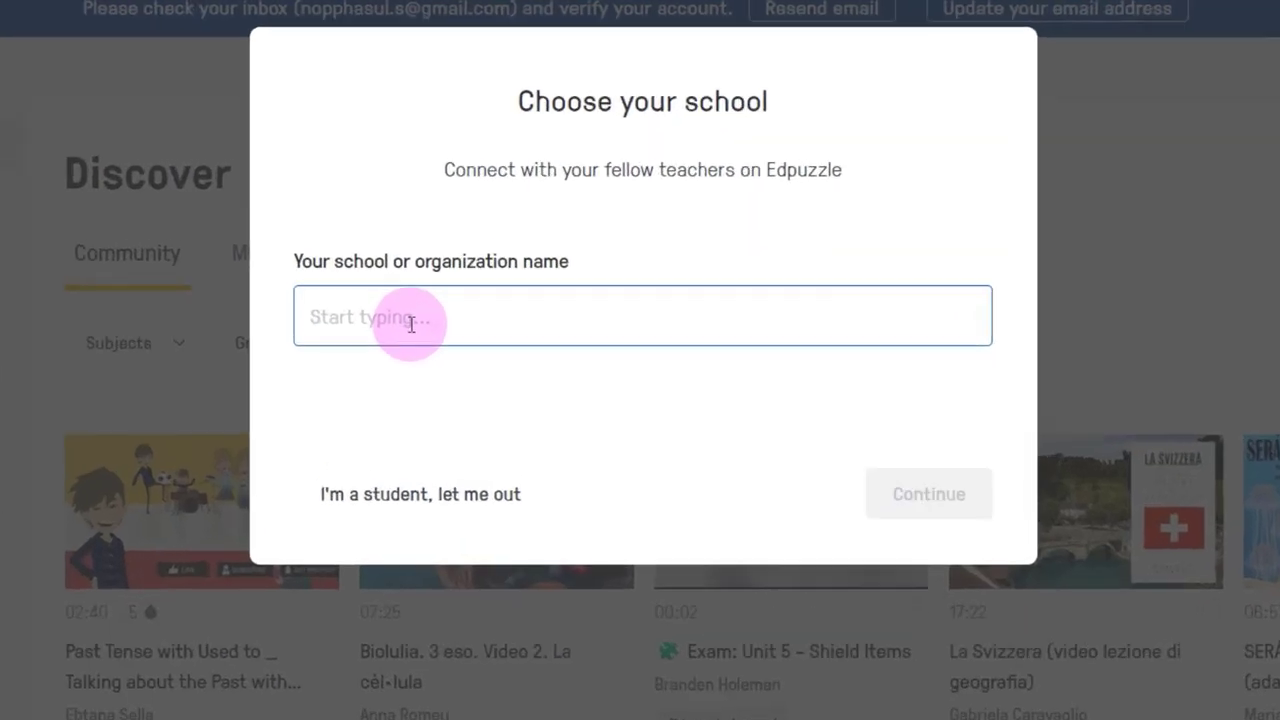
Search for the school "Roi et rajabhat university" and look through the suggested schools for a match
{"action": "type", "text": "R"}
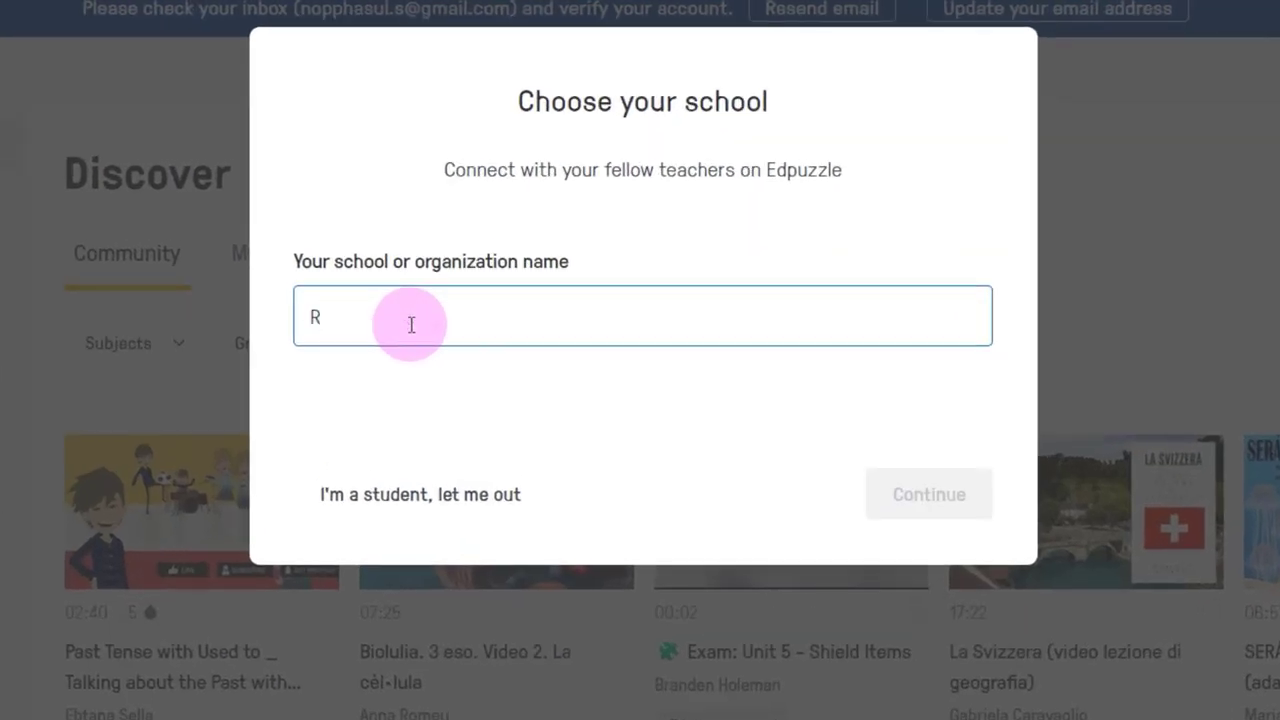
{"action": "type", "text": "oi et rajabha"}
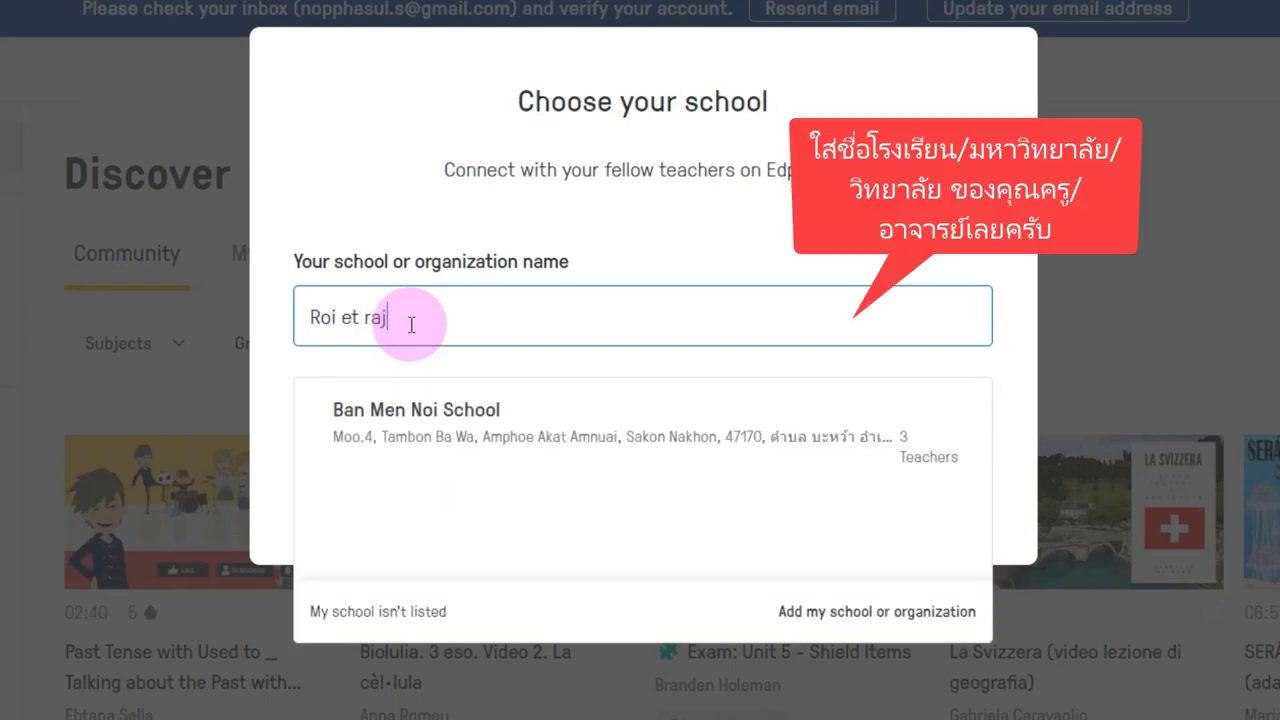
{"action": "type", "text": "t universi"}
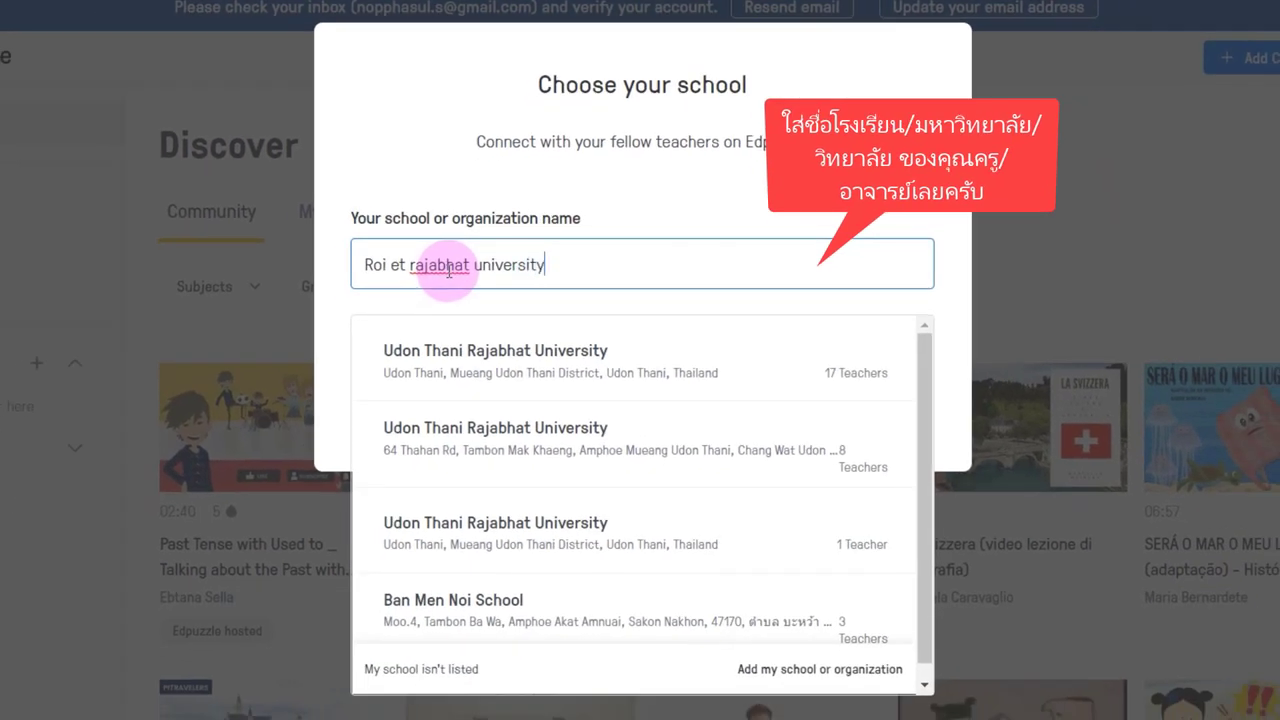
{"action": "type", "text": "ty"}
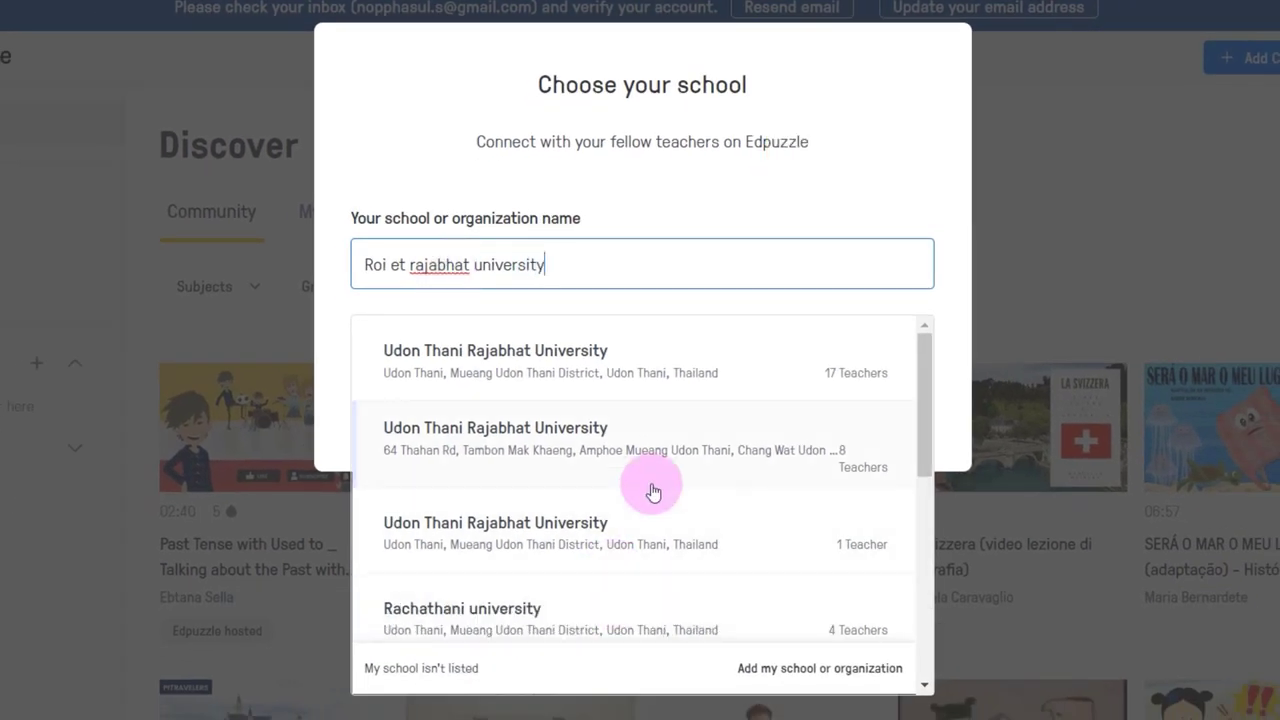
{"action": "scroll", "coordinate": [651, 489], "scroll_direction": "down", "scroll_amount": 1}
{"action": "scroll", "coordinate": [651, 489], "scroll_direction": "down", "scroll_amount": 3}
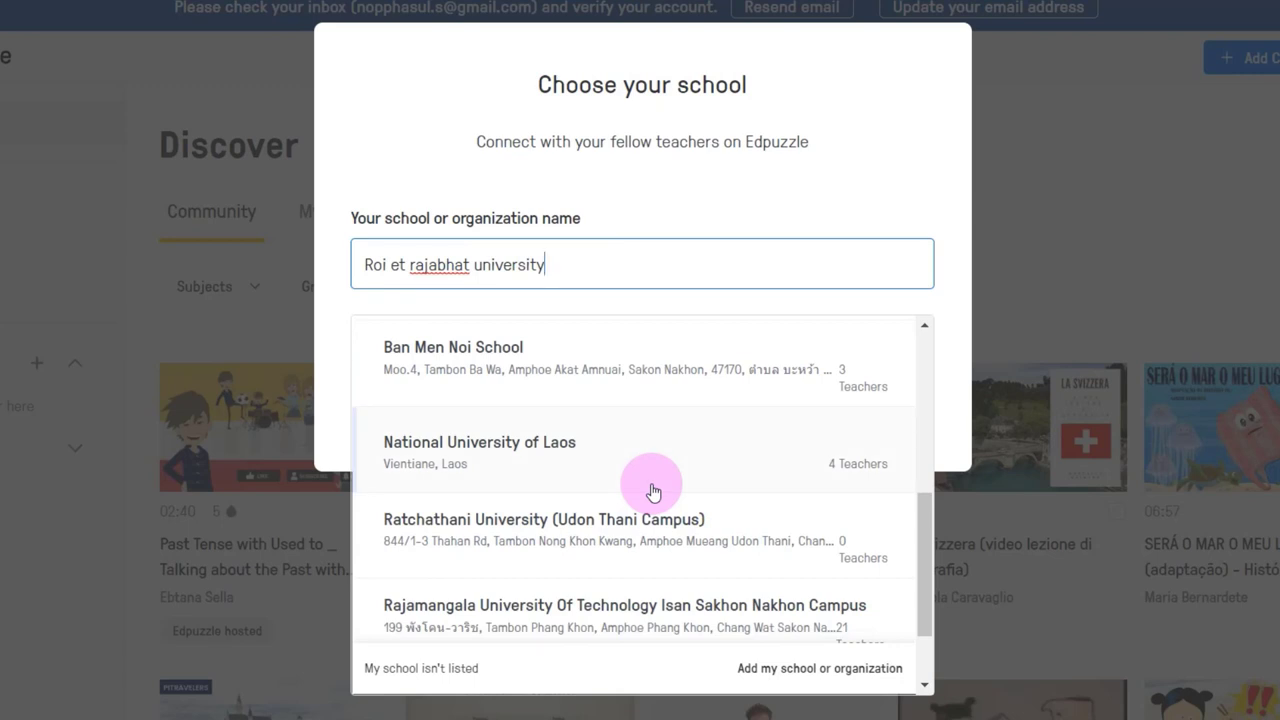
{"action": "scroll", "coordinate": [680, 485], "scroll_direction": "down", "scroll_amount": 1}
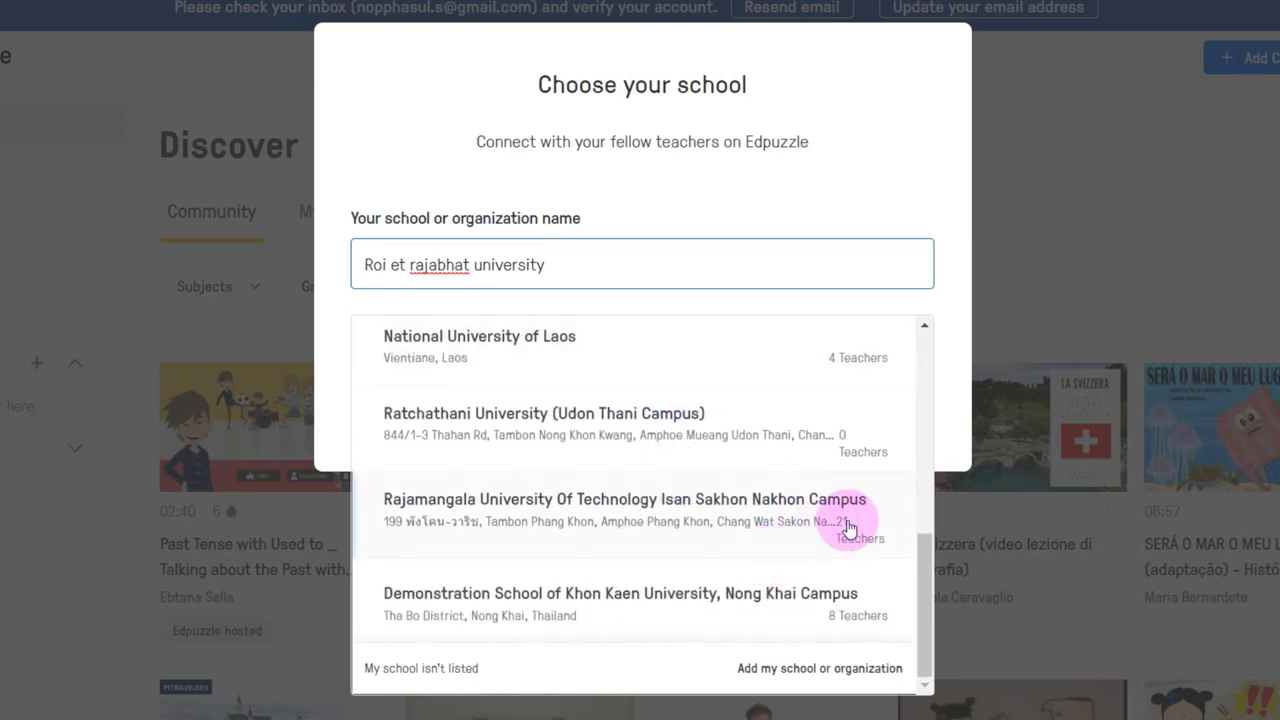
{"action": "scroll", "coordinate": [848, 525], "scroll_direction": "up", "scroll_amount": 4}
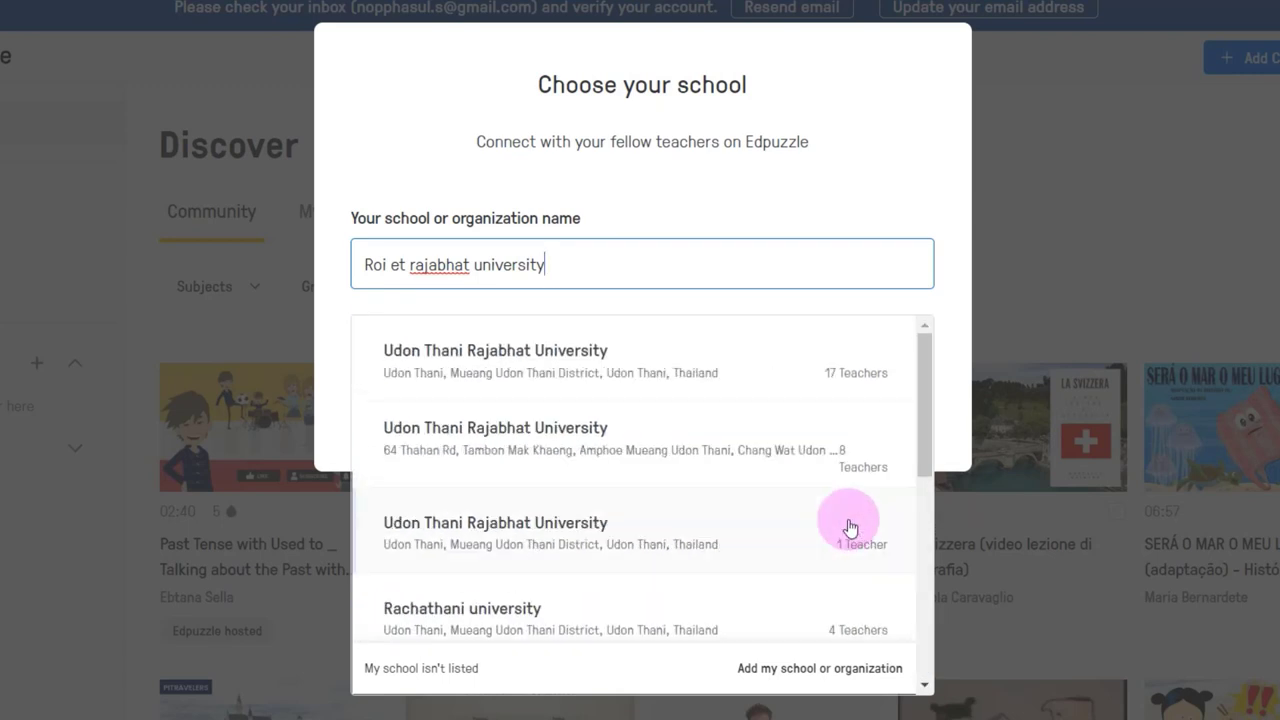
{"action": "left_click", "coordinate": [444, 270]}
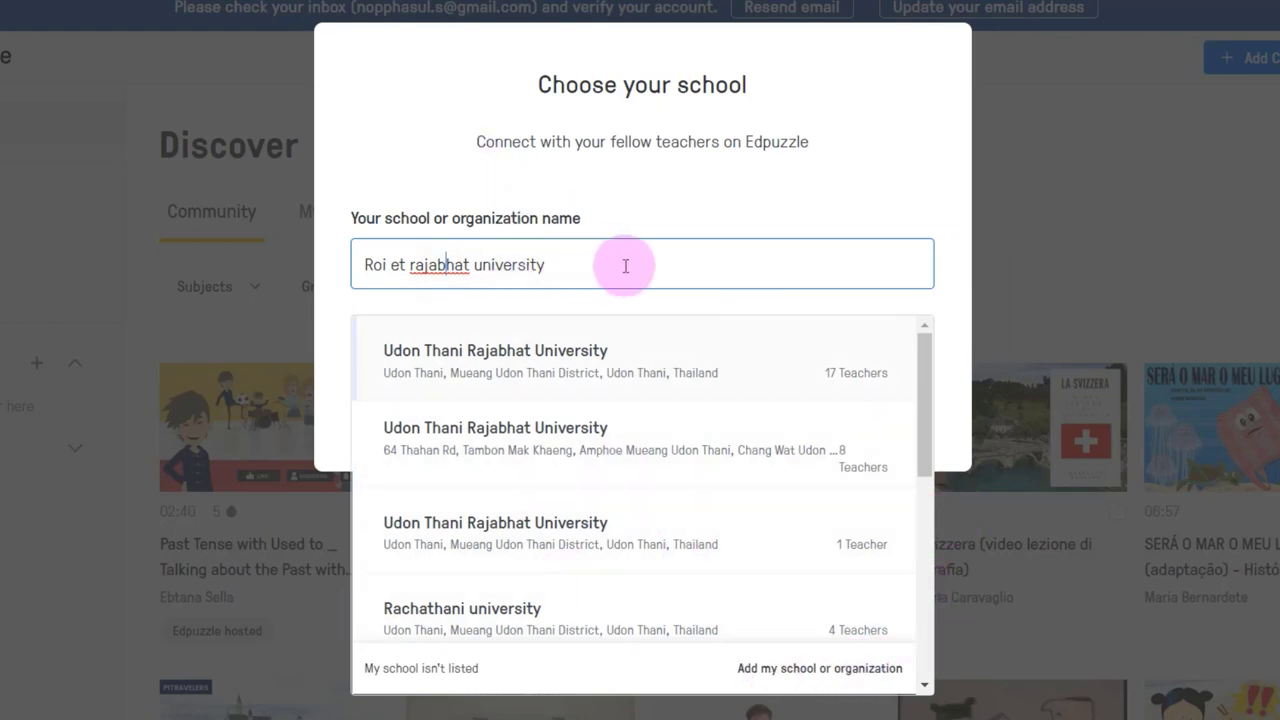
Start adding an unlisted school or organization and enter "Roi Et Rajabhat University" as its name
{"action": "left_click", "coordinate": [795, 668]}
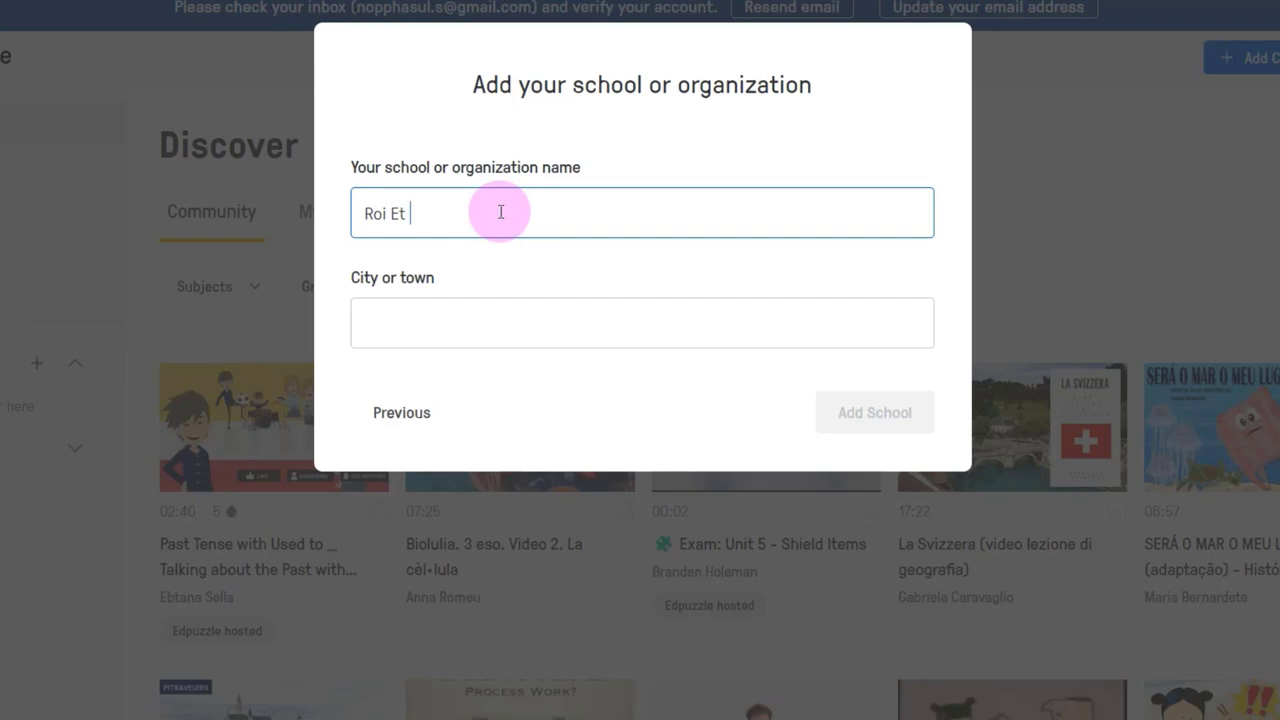
{"action": "type", "text": "Roi Et Rajabha"}
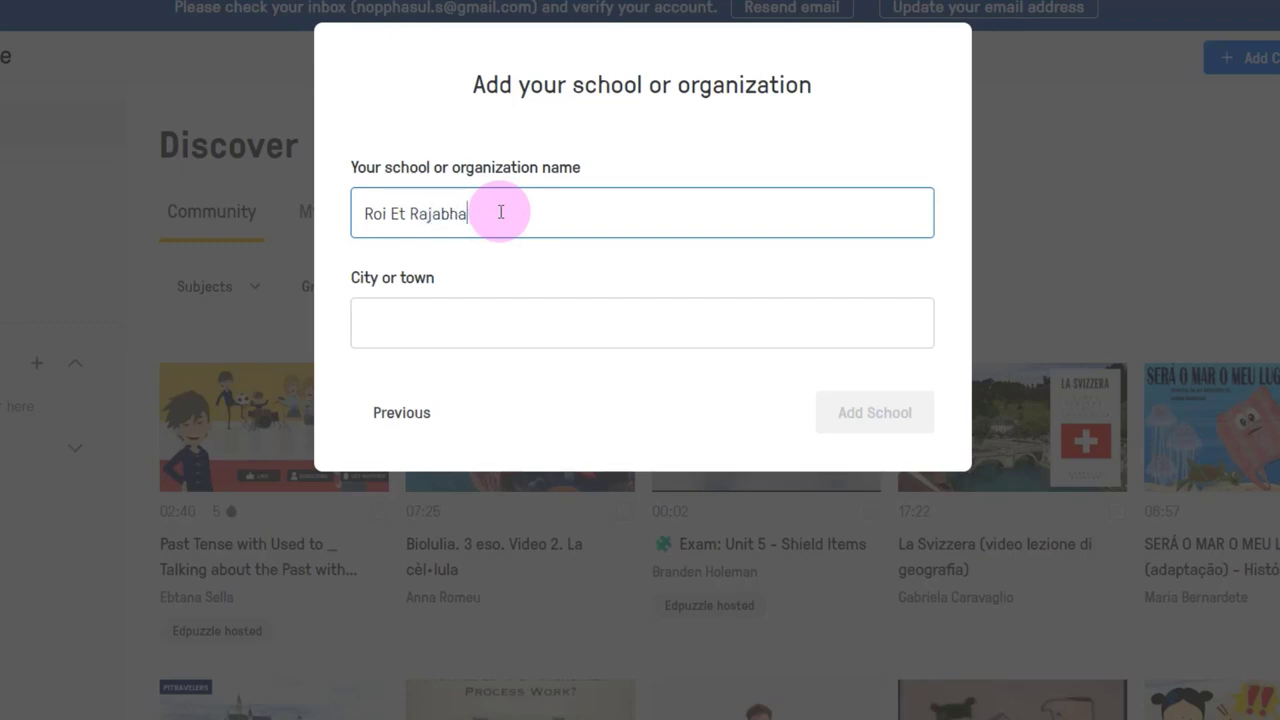
{"action": "type", "text": "t University"}
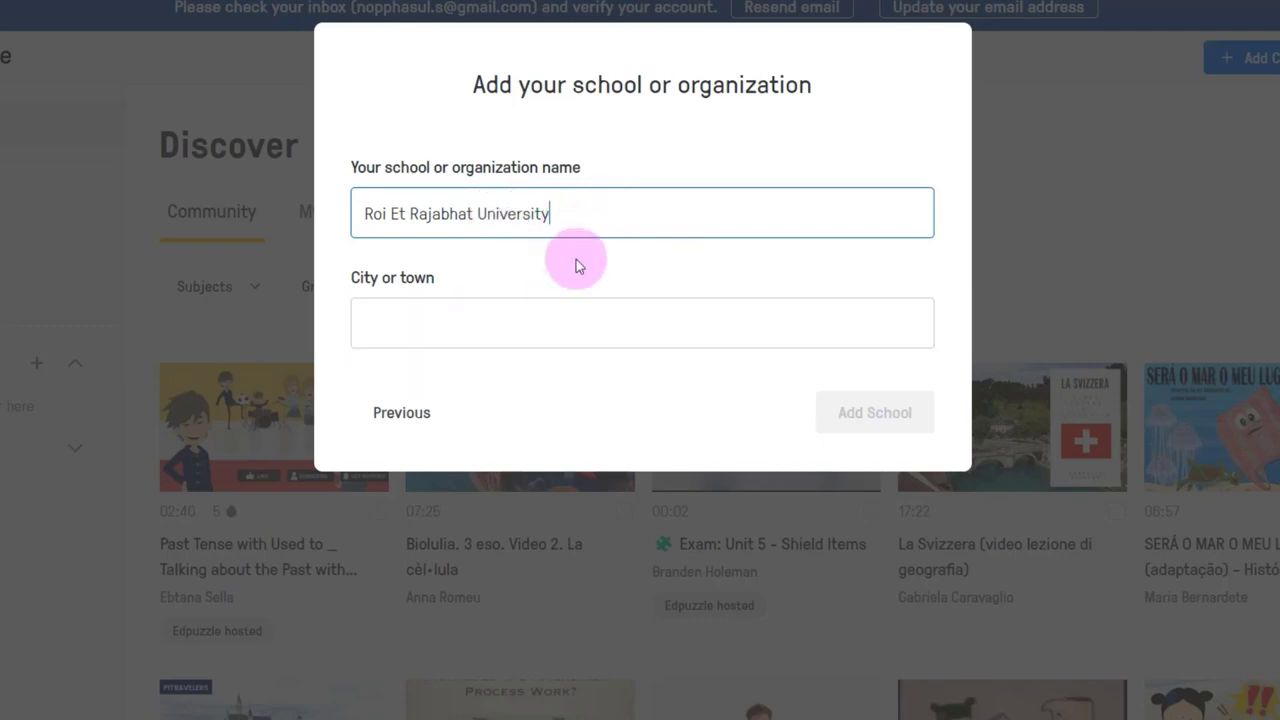
{"action": "left_click", "coordinate": [556, 313]}
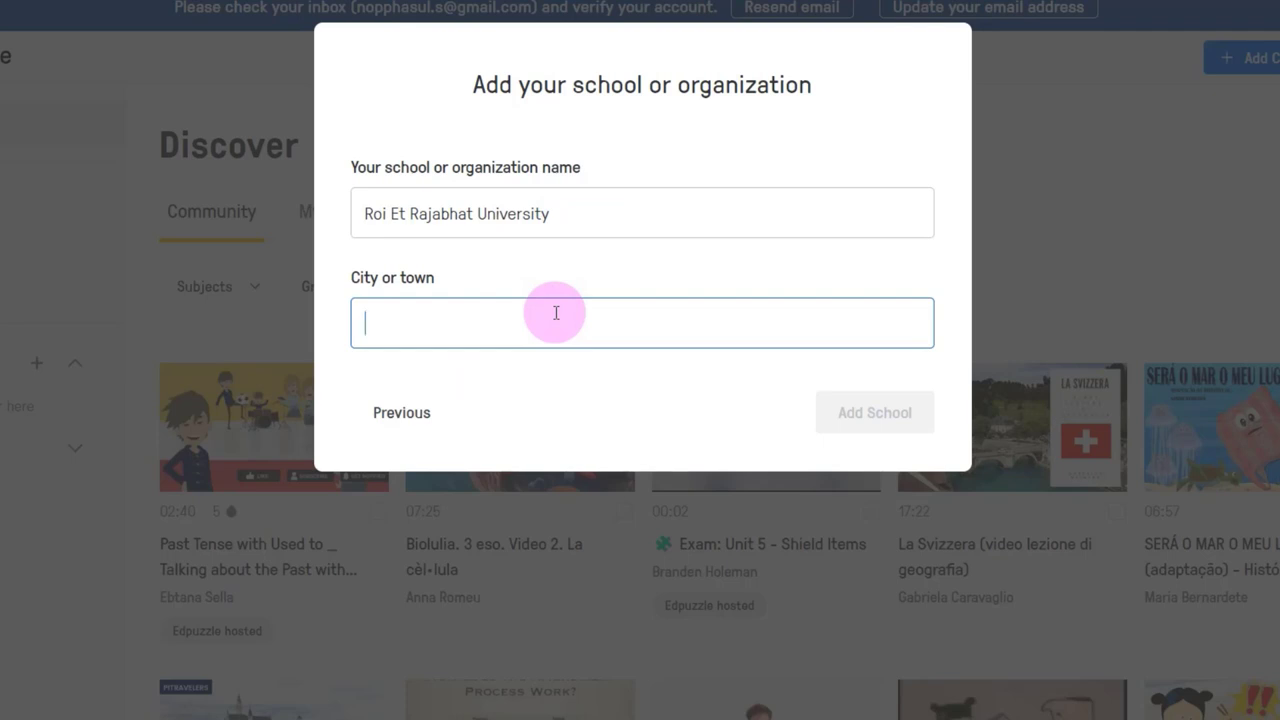
{"action": "type", "text": "Re"}
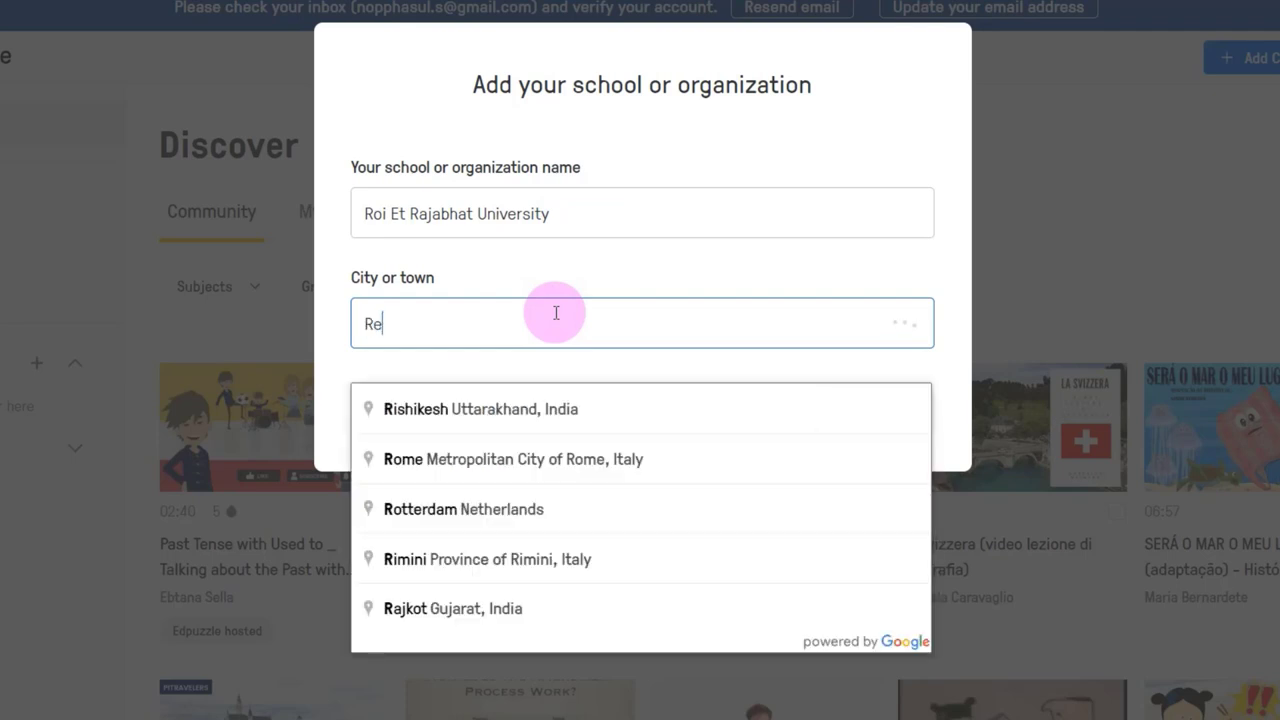
{"action": "type", "text": "i et th"}
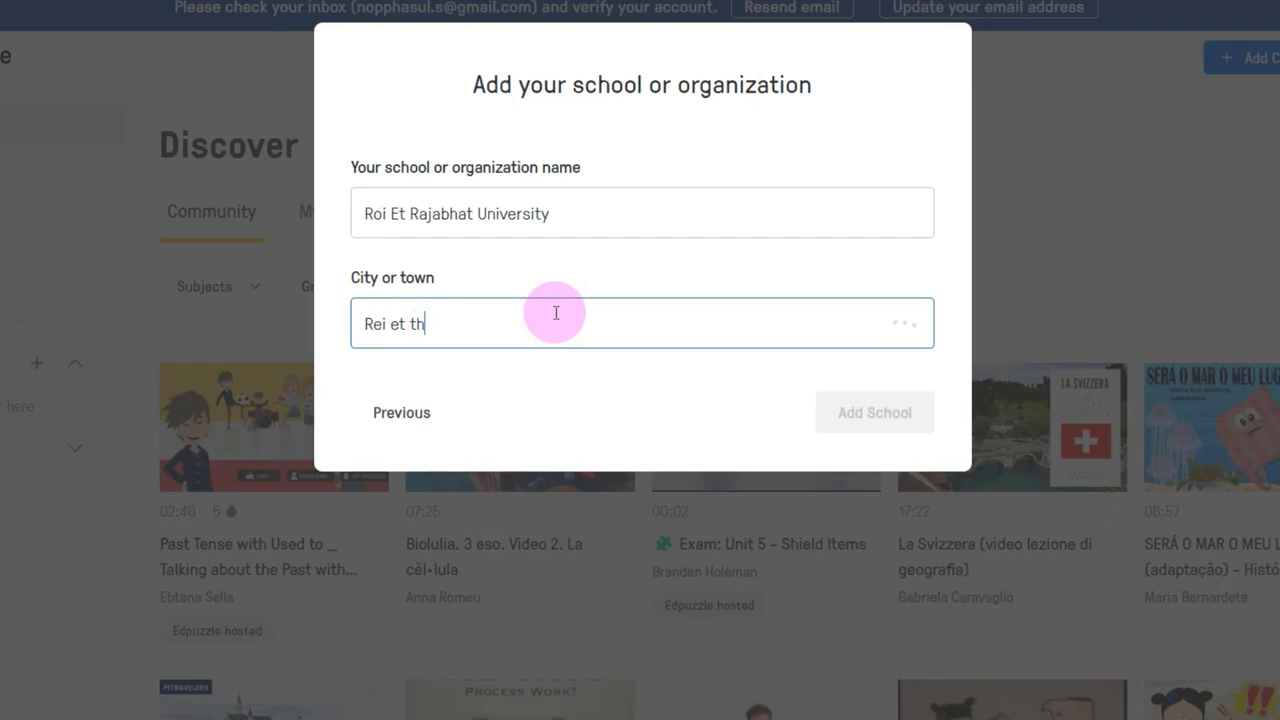
{"action": "type", "text": "aila"}
{"action": "key", "text": "BackSpace"}
{"action": "key", "text": "BackSpace"}
{"action": "key", "text": "BackSpace"}
{"action": "key", "text": "BackSpace"}
{"action": "key", "text": "BackSpace"}
{"action": "key", "text": "BackSpace"}
{"action": "key", "text": "BackSpace"}
{"action": "key", "text": "BackSpace"}
{"action": "key", "text": "BackSpace"}
{"action": "key", "text": "BackSpace"}
{"action": "key", "text": "BackSpace"}
{"action": "key", "text": "BackSpace"}
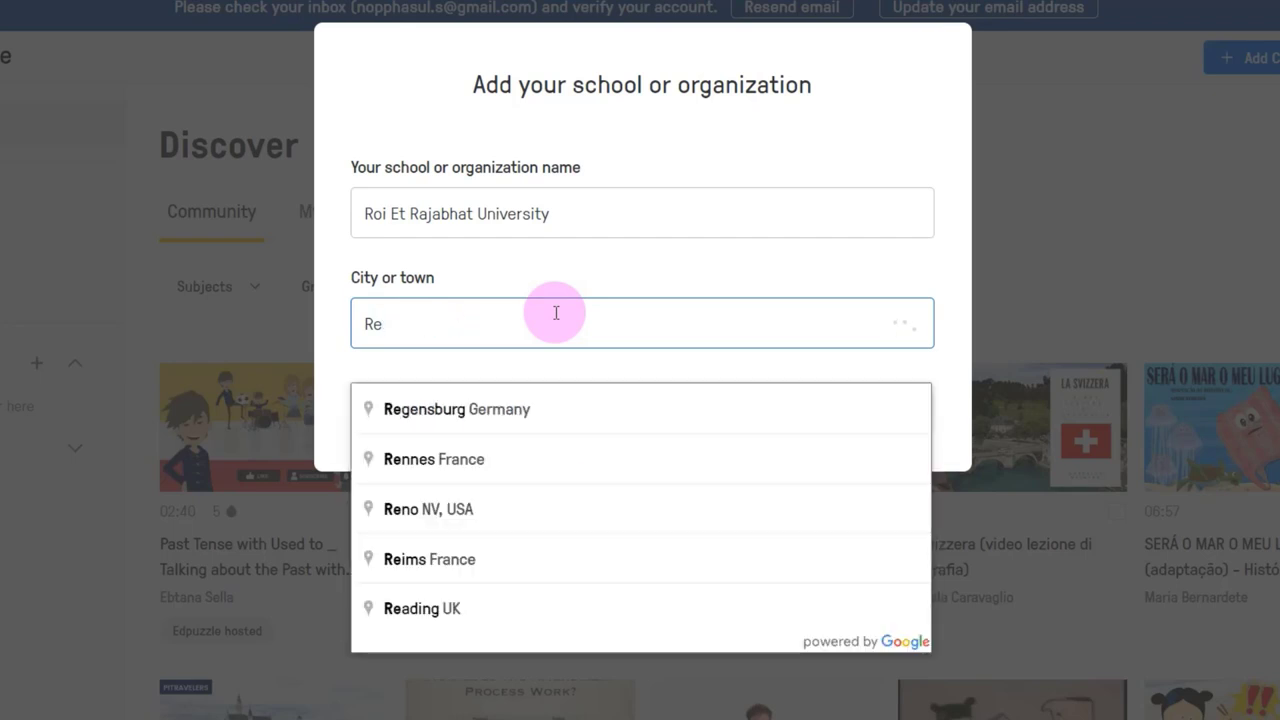
{"action": "key", "text": "BackSpace"}
Complete the city search as "Roi-et,th" and choose Thawat Buri, Thawat Buri District, Roi Et, Thailand
{"action": "type", "text": "oi"}
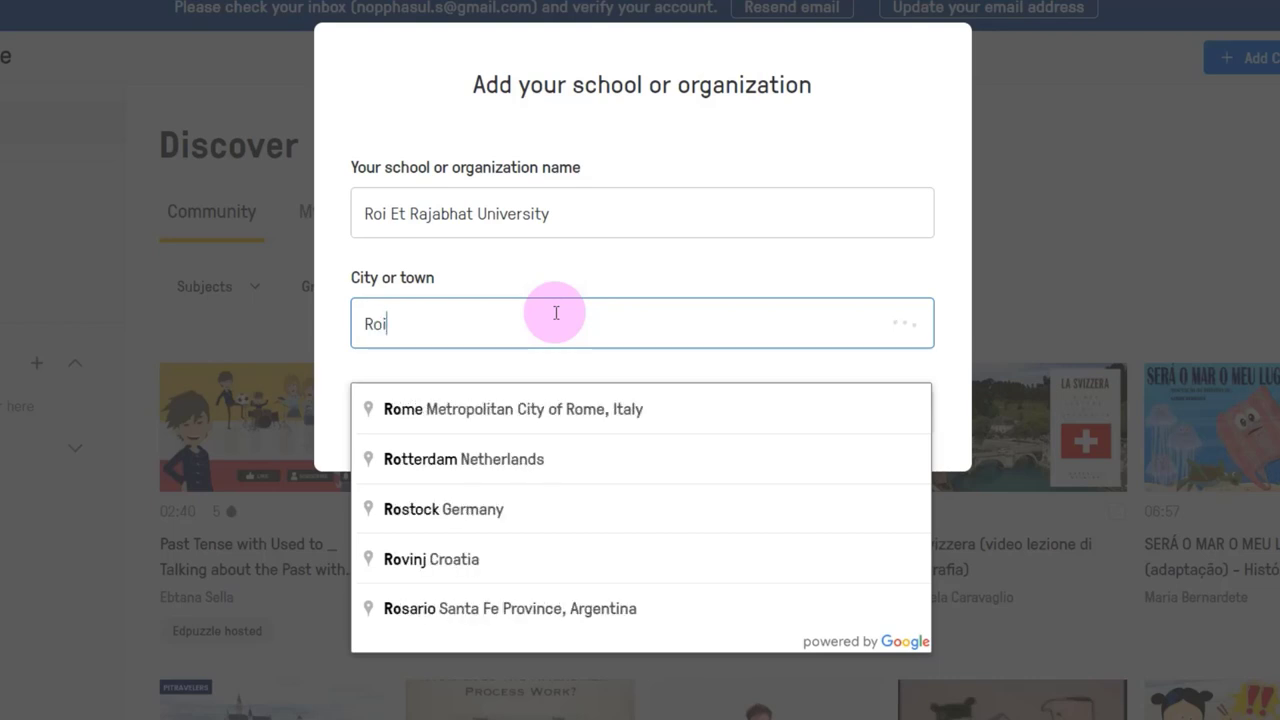
{"action": "type", "text": "-et "}
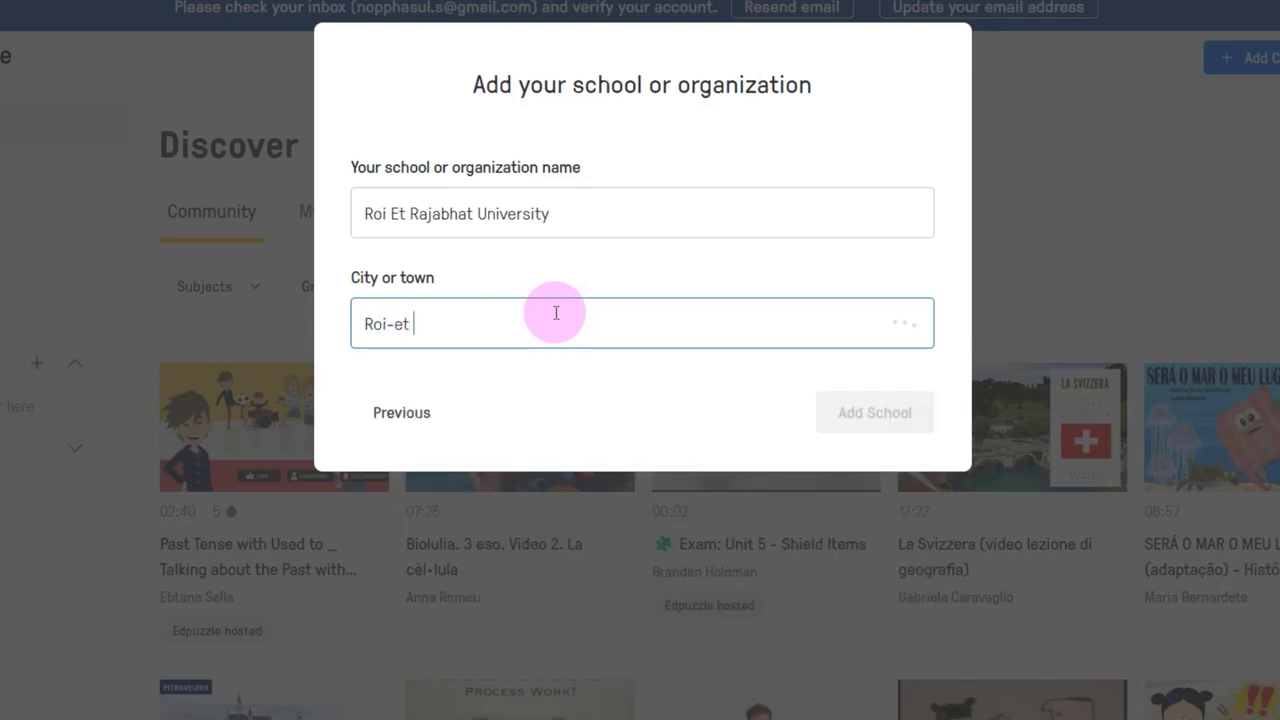
{"action": "type", "text": ","}
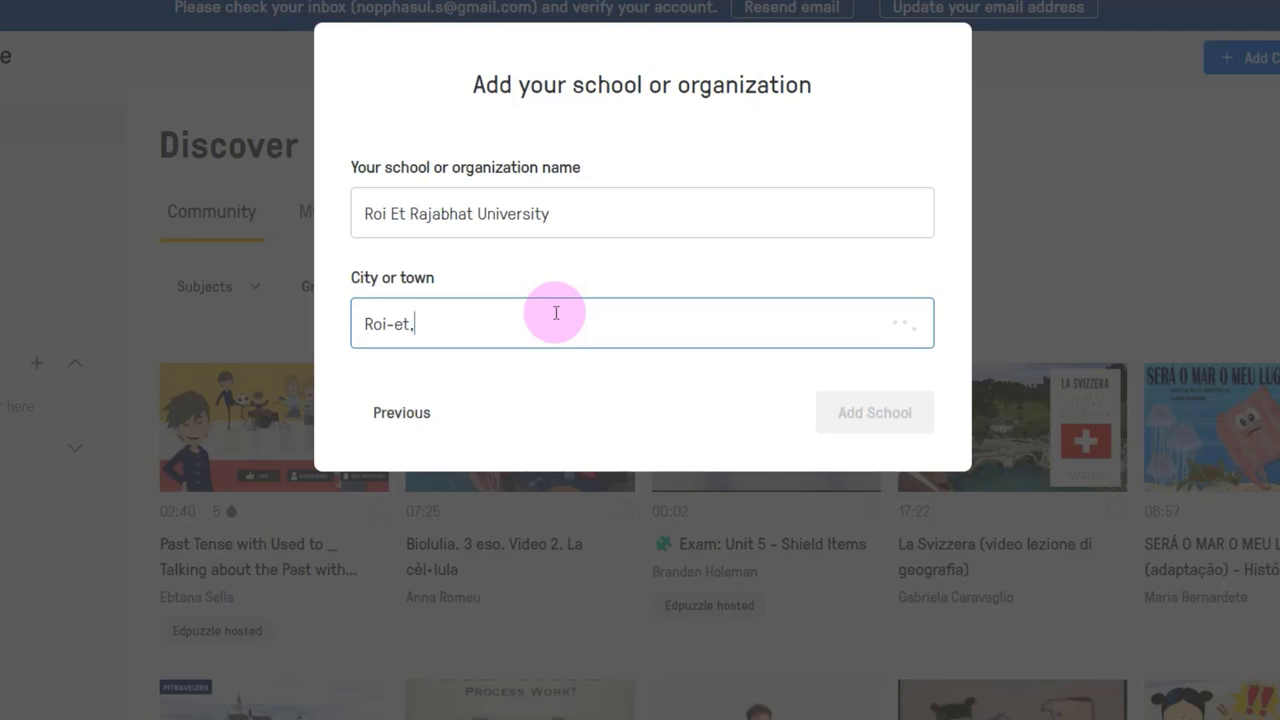
{"action": "type", "text": "t"}
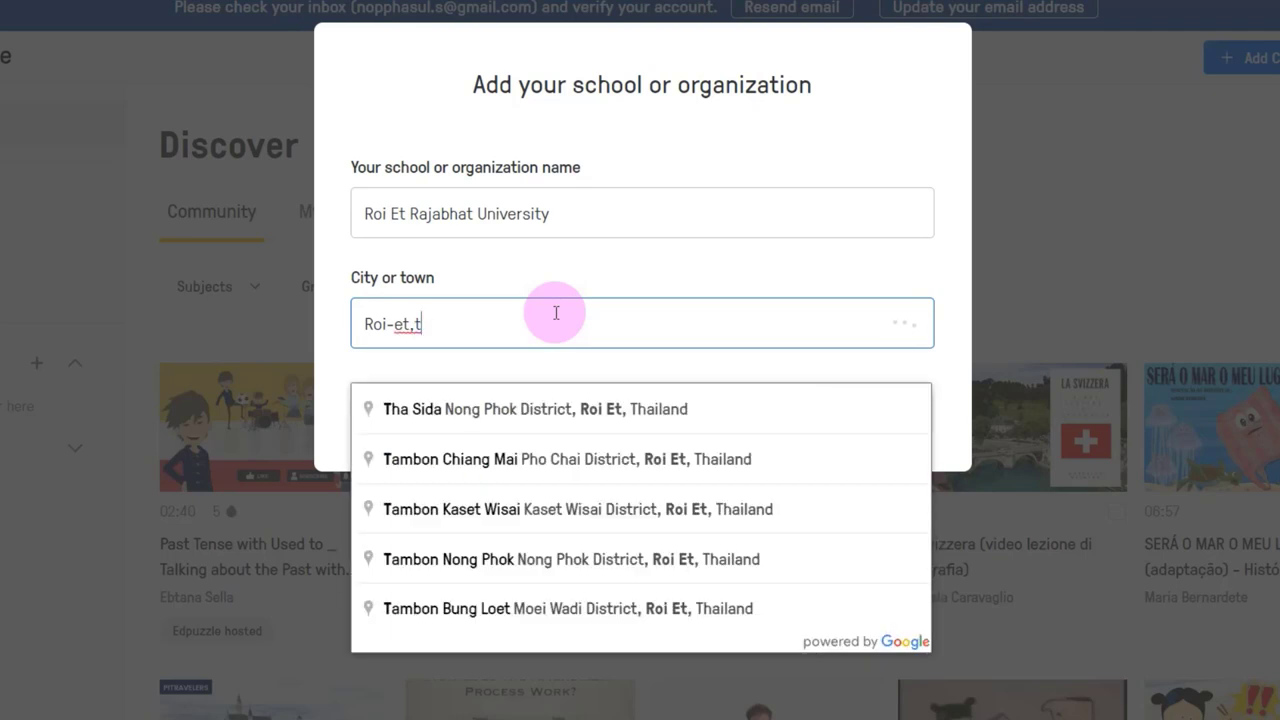
{"action": "type", "text": "h"}
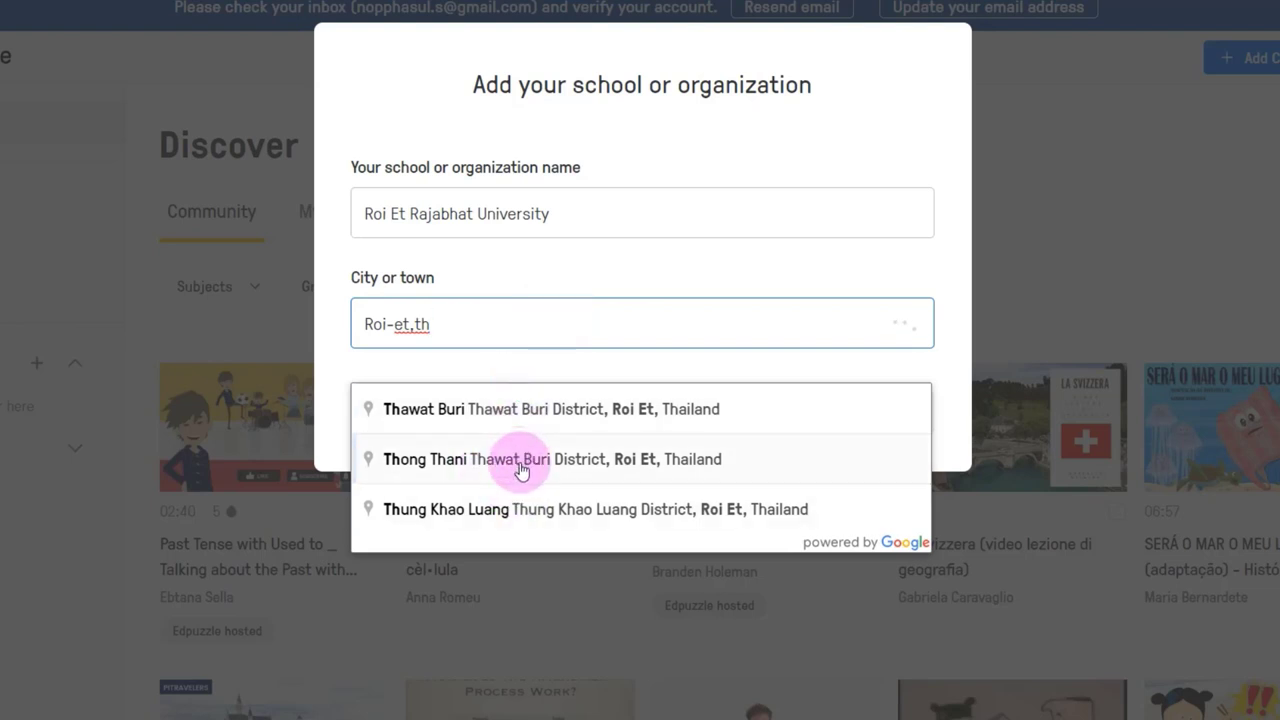
{"action": "left_click", "coordinate": [532, 416]}
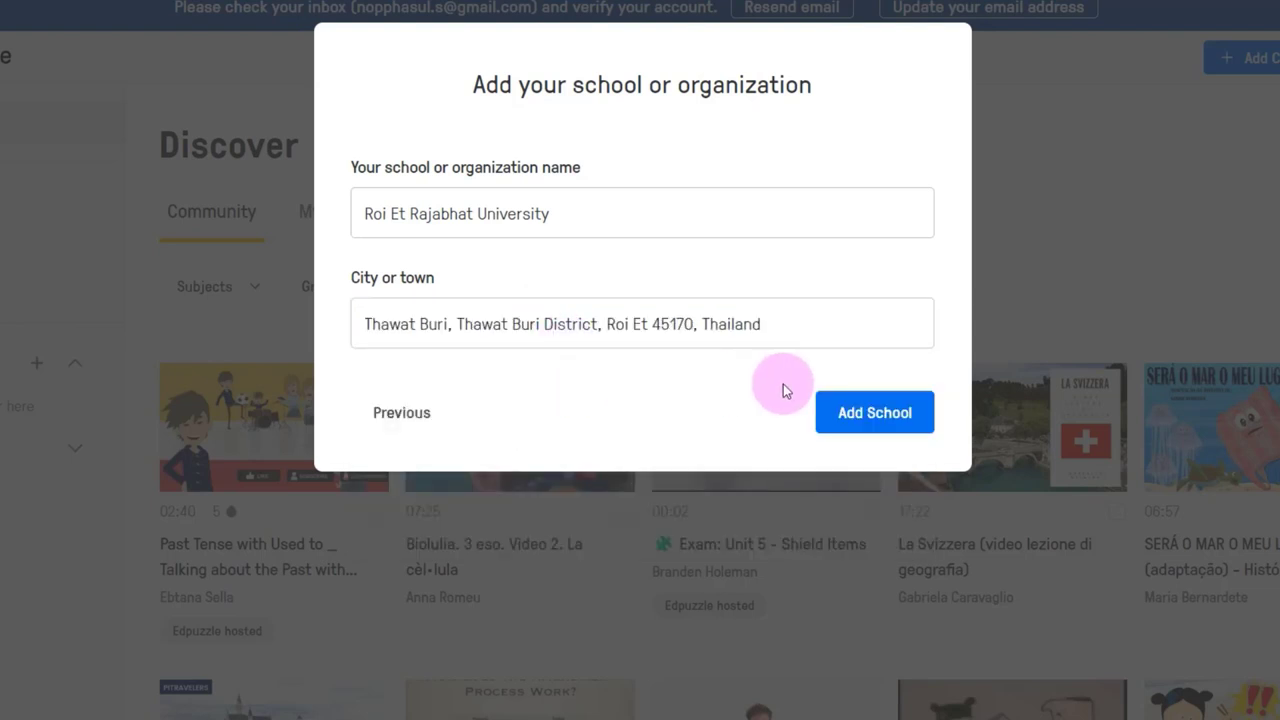
Submit the school and choose the suggested Roi Et Rajabhat University entry that has 4 teachers
{"action": "left_click", "coordinate": [872, 425]}
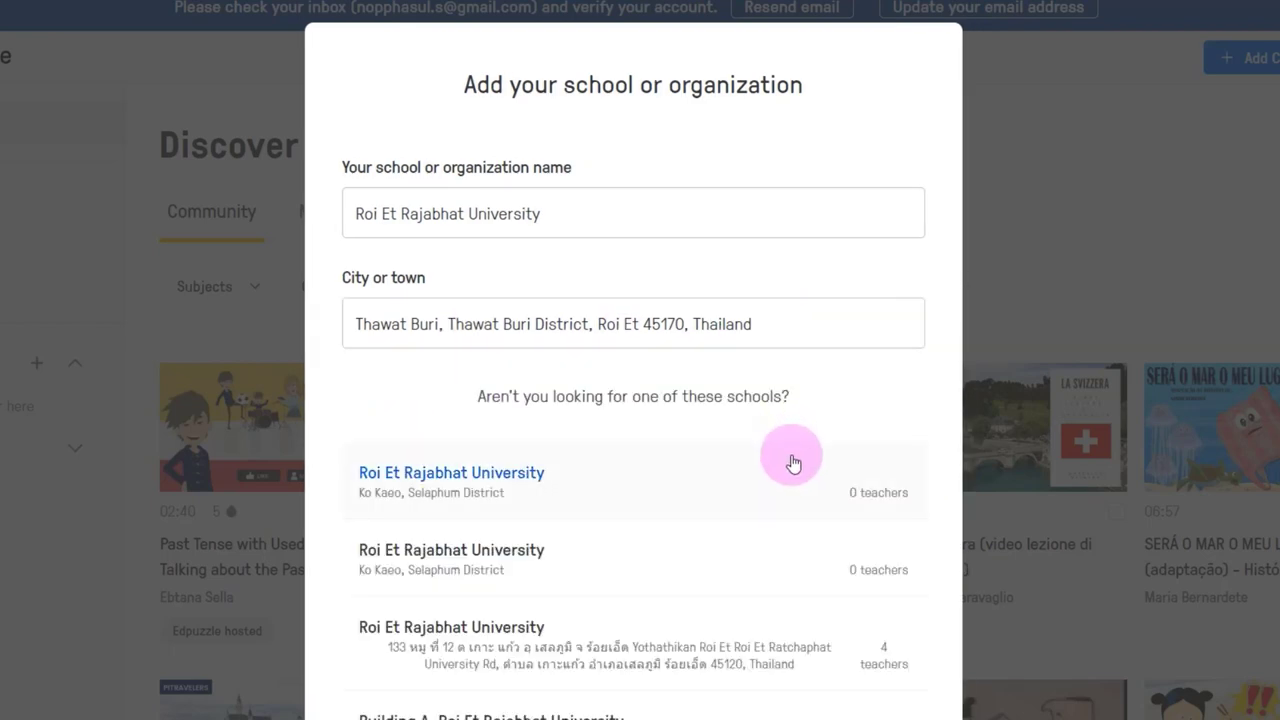
{"action": "scroll", "coordinate": [791, 457], "scroll_direction": "down", "scroll_amount": 1}
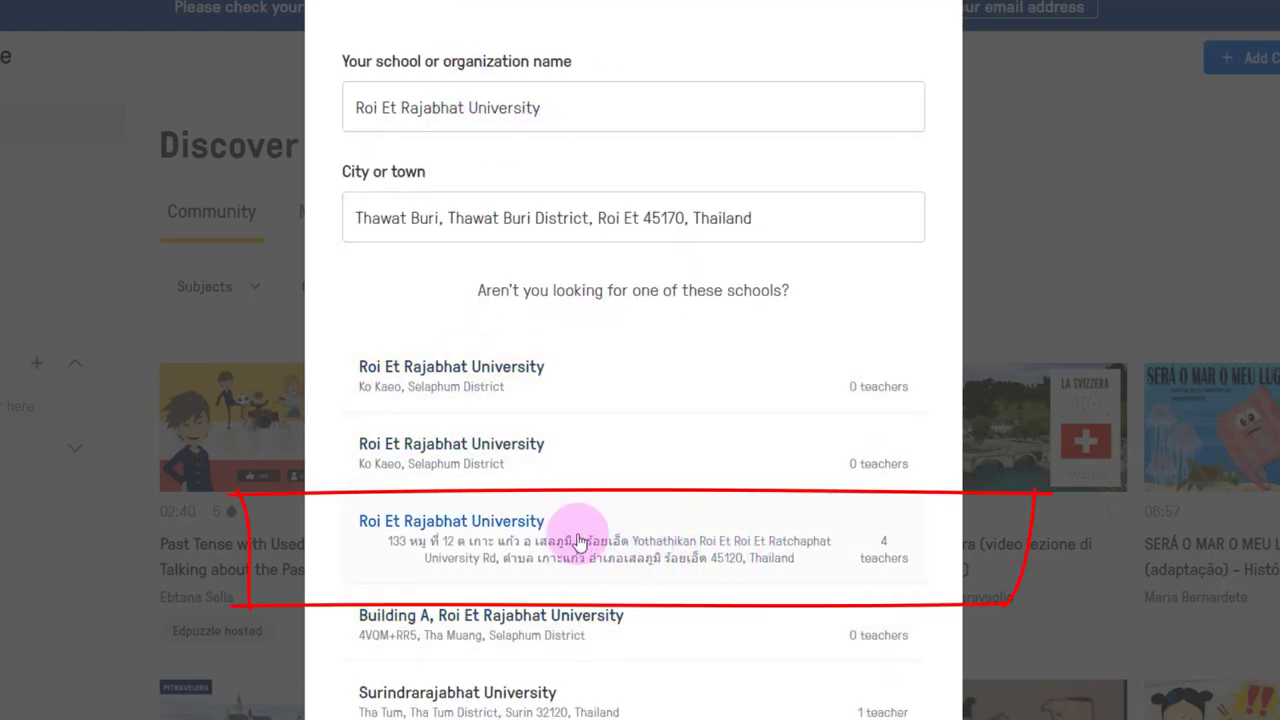
{"action": "left_click", "coordinate": [421, 541]}
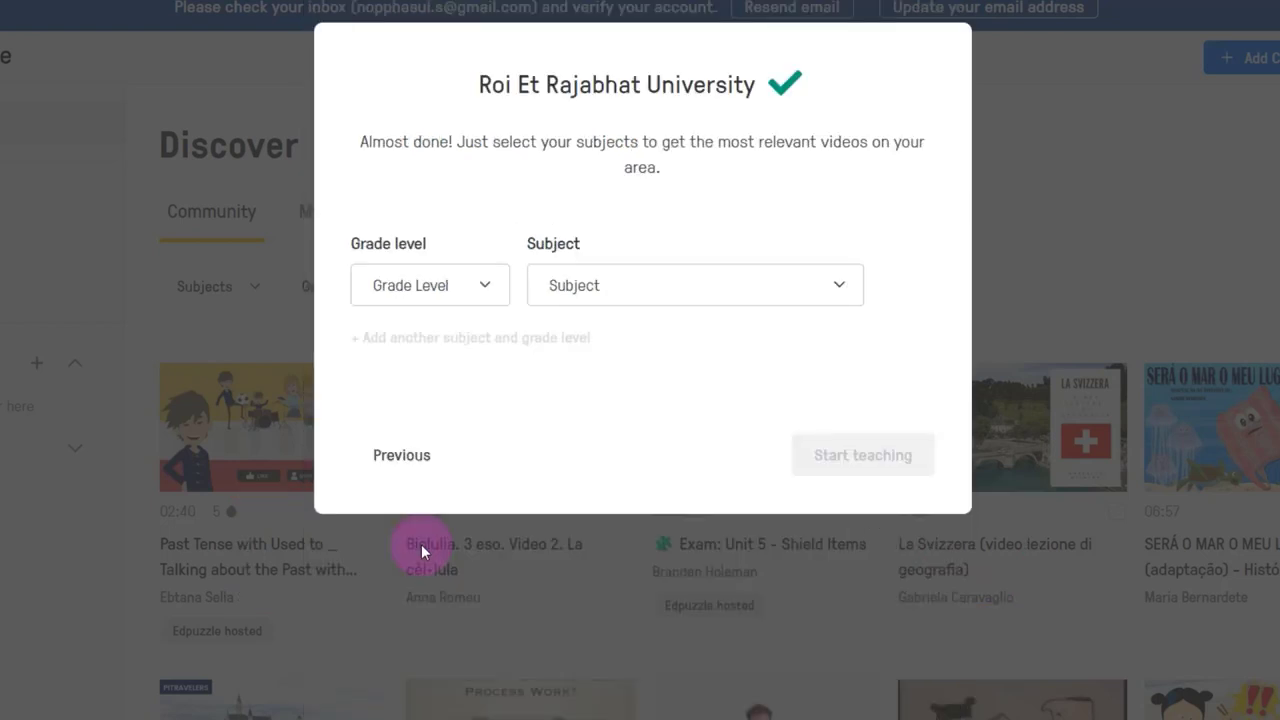
Set the grade level to Higher education / College (Ages 18+)
{"action": "left_click", "coordinate": [493, 287]}
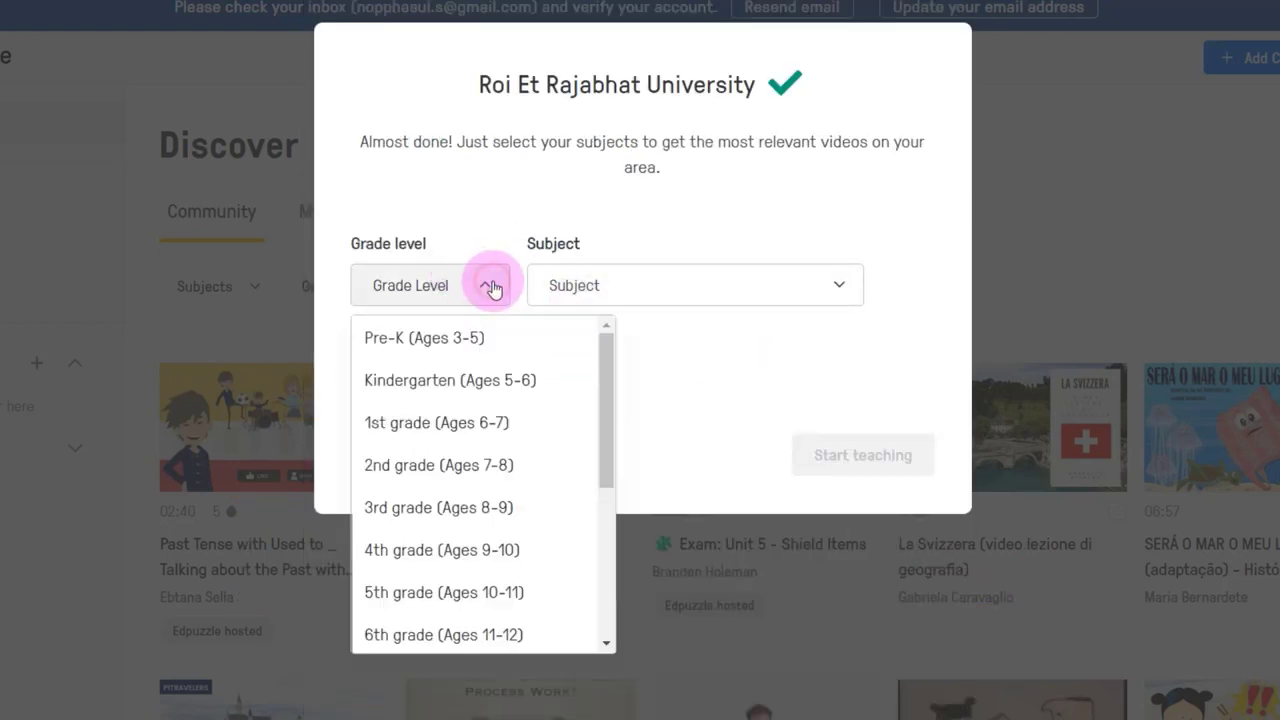
{"action": "scroll", "coordinate": [525, 404], "scroll_direction": "down", "scroll_amount": 3}
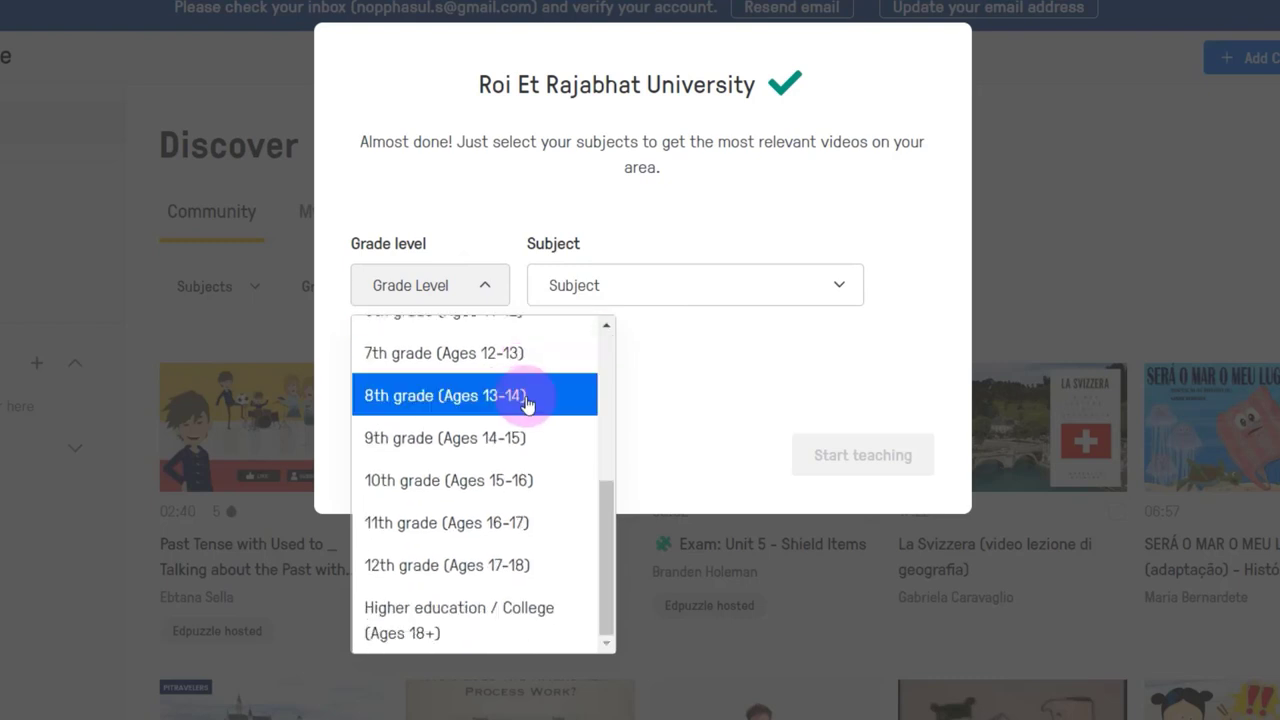
{"action": "left_click", "coordinate": [482, 617]}
Set the teaching subject to Science and finish the account setup to start teaching
{"action": "left_click", "coordinate": [623, 282]}
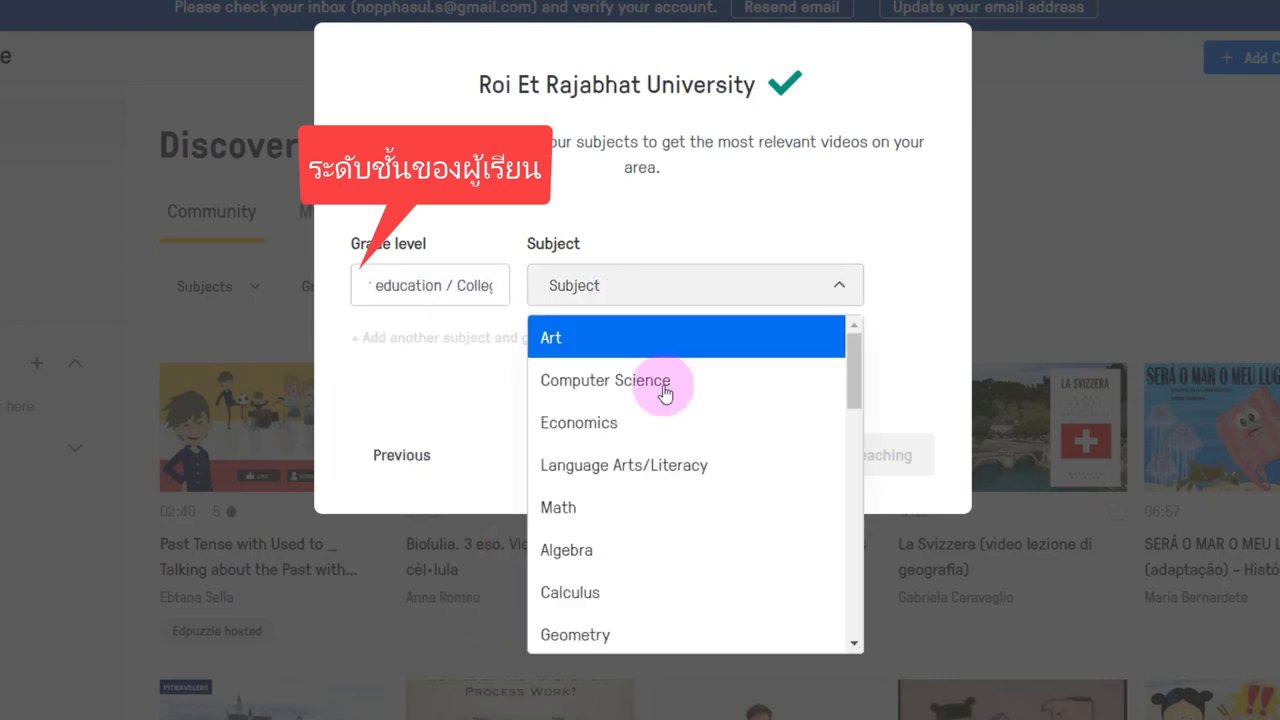
{"action": "scroll", "coordinate": [680, 455], "scroll_direction": "down", "scroll_amount": 2}
{"action": "scroll", "coordinate": [697, 460], "scroll_direction": "down", "scroll_amount": 1}
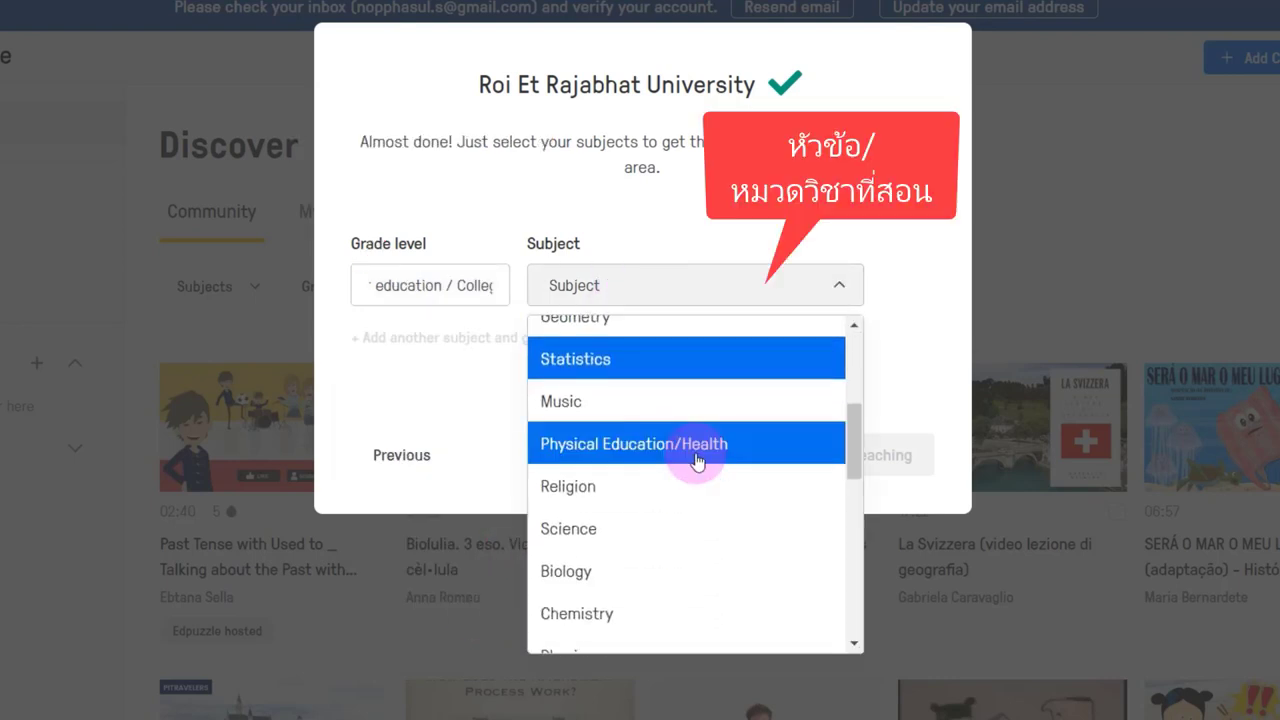
{"action": "left_click", "coordinate": [654, 526]}
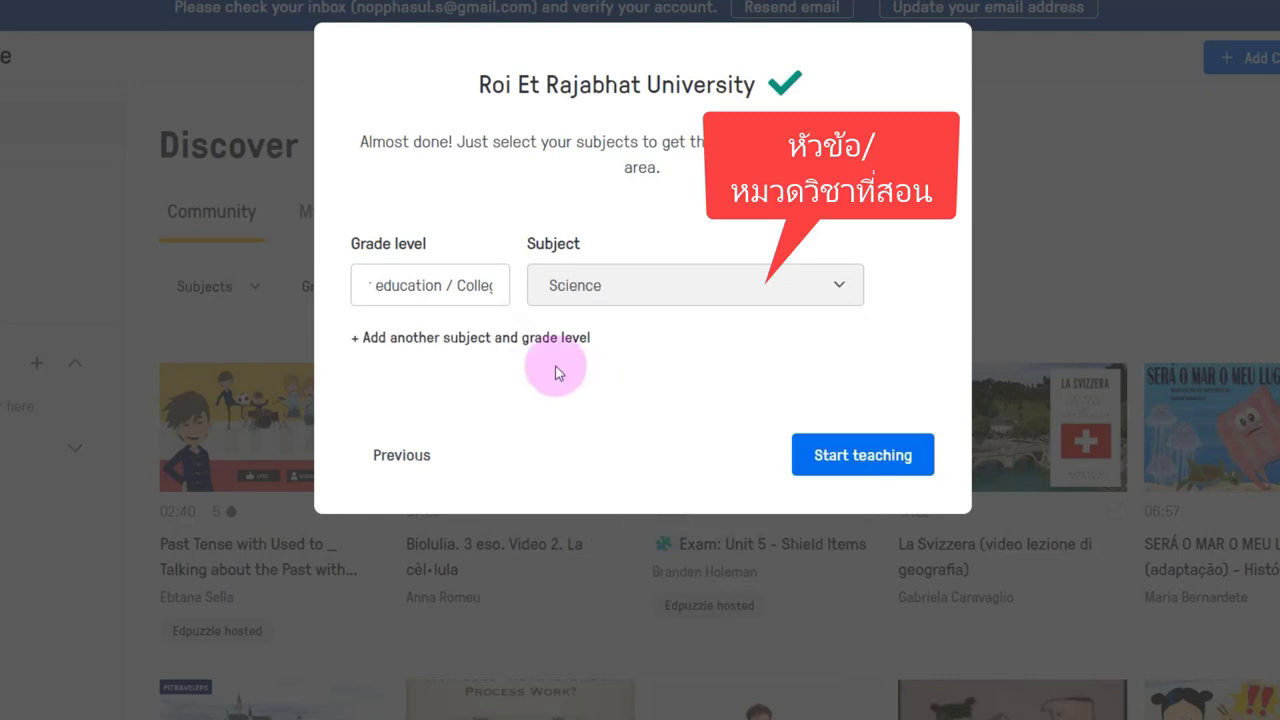
{"action": "left_click", "coordinate": [853, 456]}
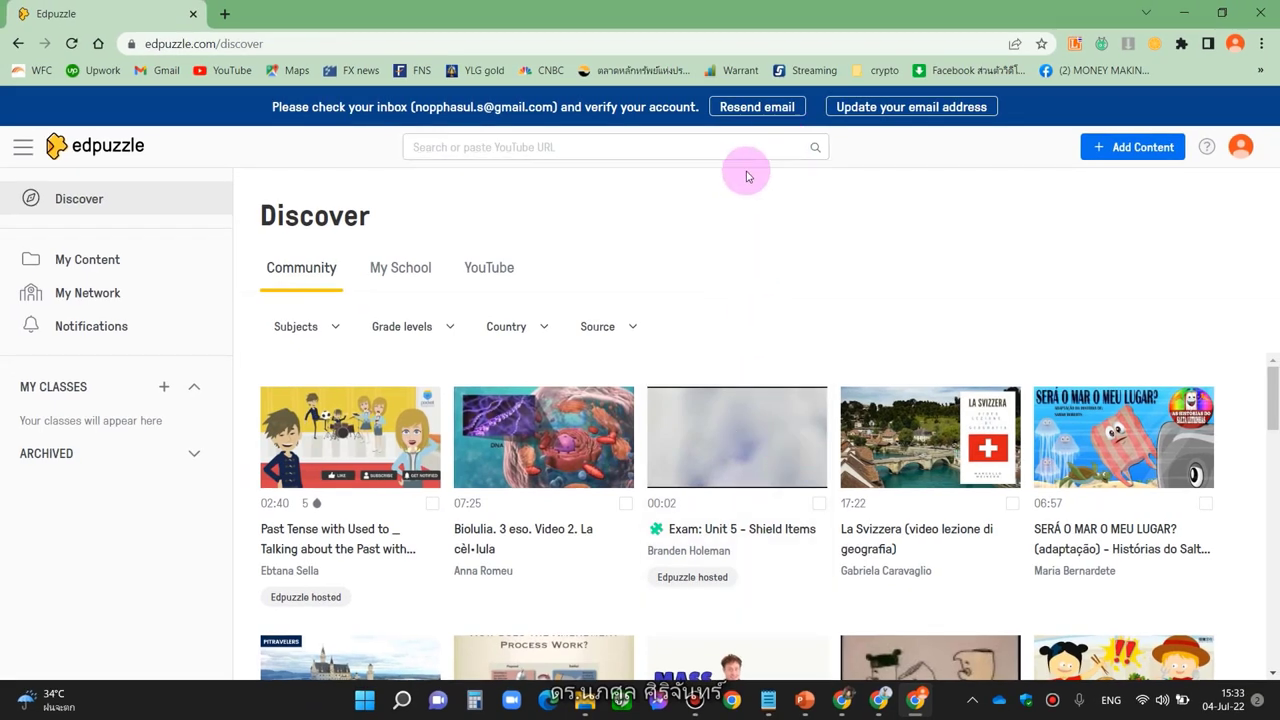
Open Gmail in a new tab, verify the email address through Edpuzzle's "Verify your email address" message and get started
{"action": "left_click", "coordinate": [226, 14]}
{"action": "type", "text": "gm"}
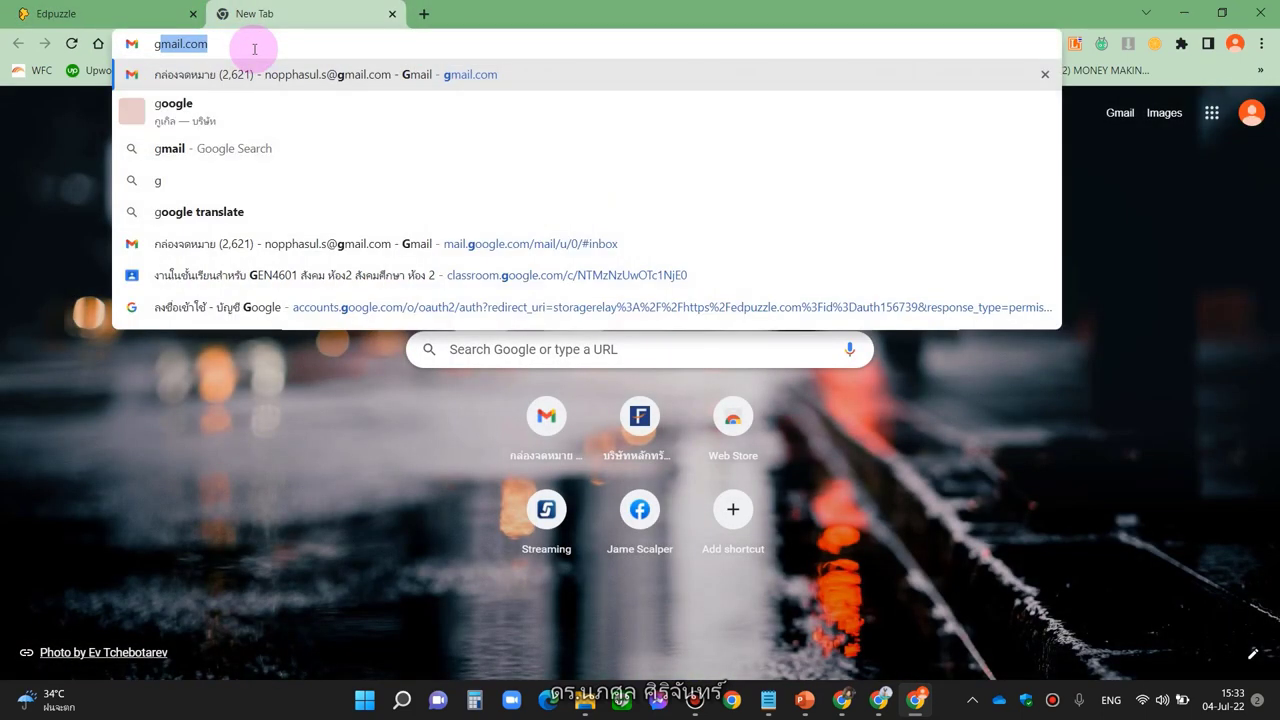
{"action": "type", "text": "ail"}
{"action": "key", "text": "Return"}
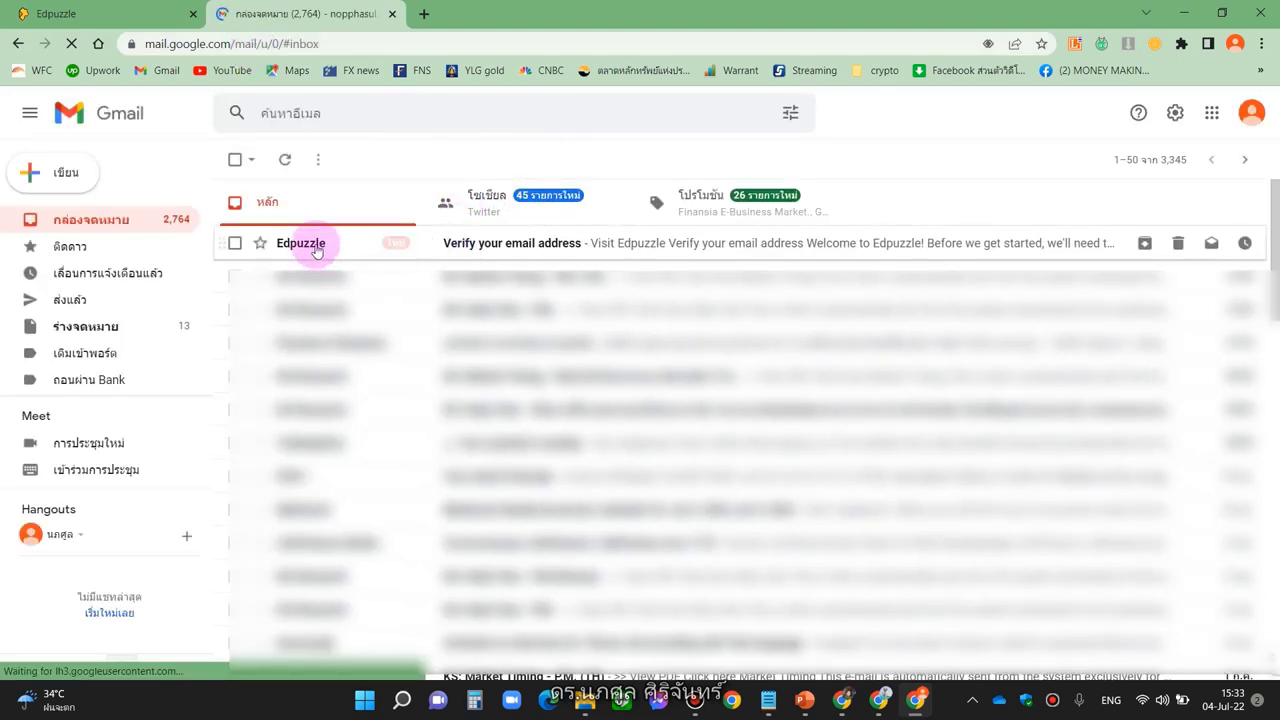
{"action": "left_click", "coordinate": [316, 248]}
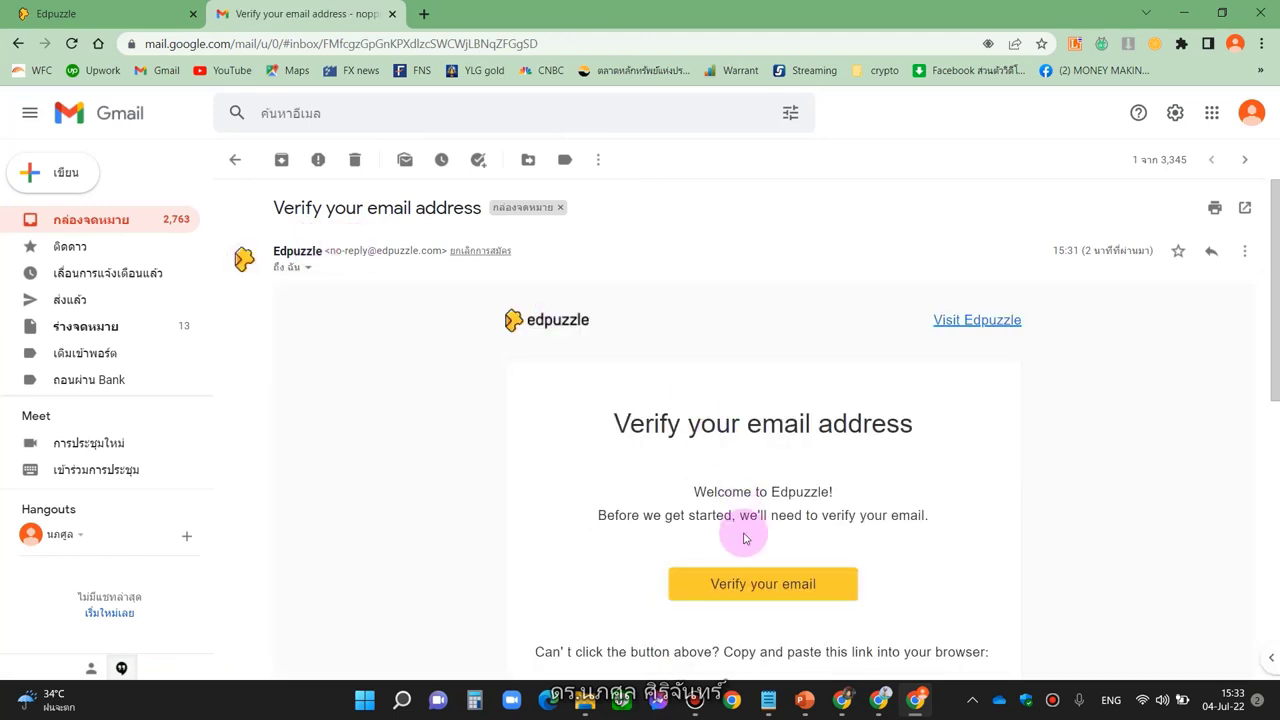
{"action": "left_click", "coordinate": [746, 585]}
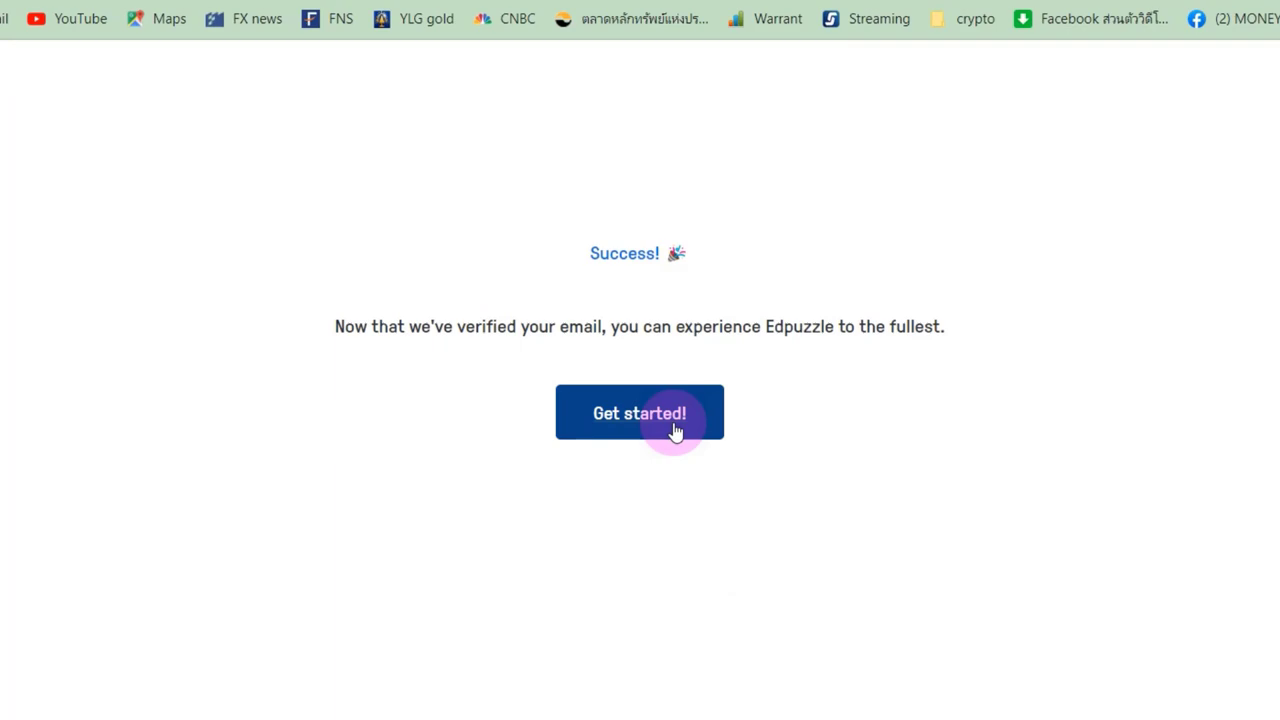
{"action": "left_click", "coordinate": [675, 428]}
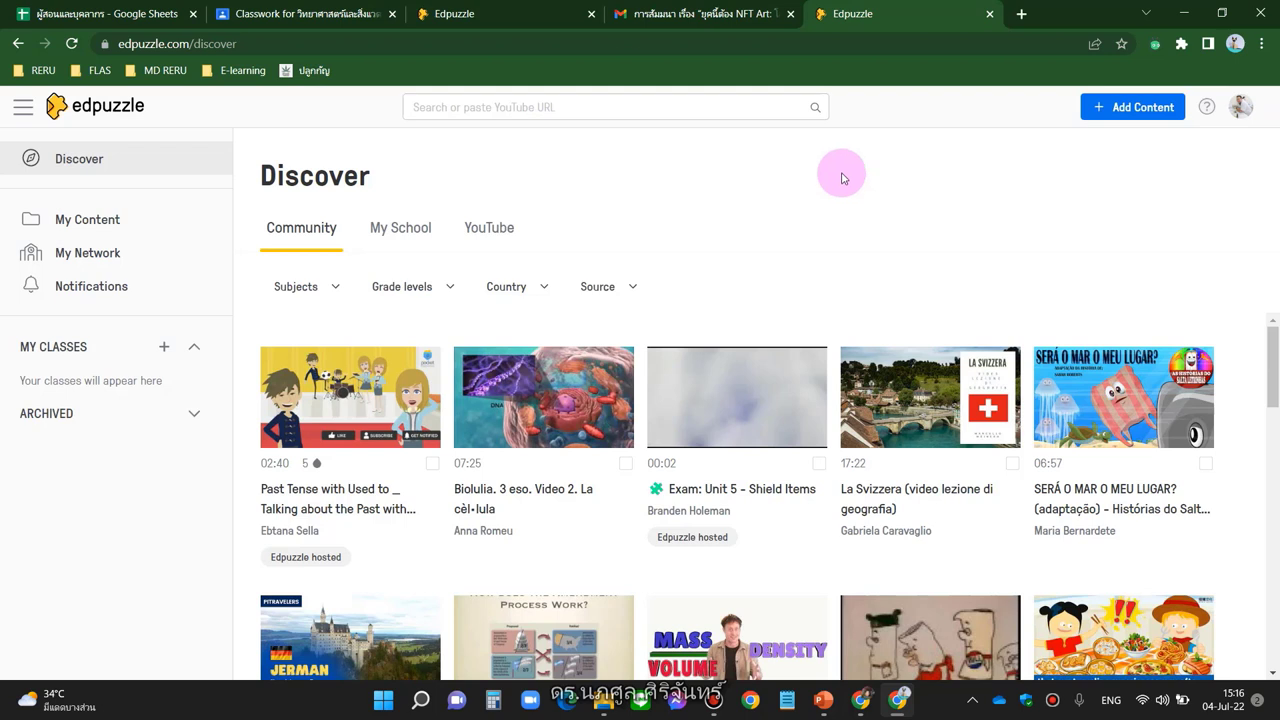
Start connecting a Google Classroom class, choose the university Google account and allow Edpuzzle to access it
{"action": "left_click", "coordinate": [164, 349]}
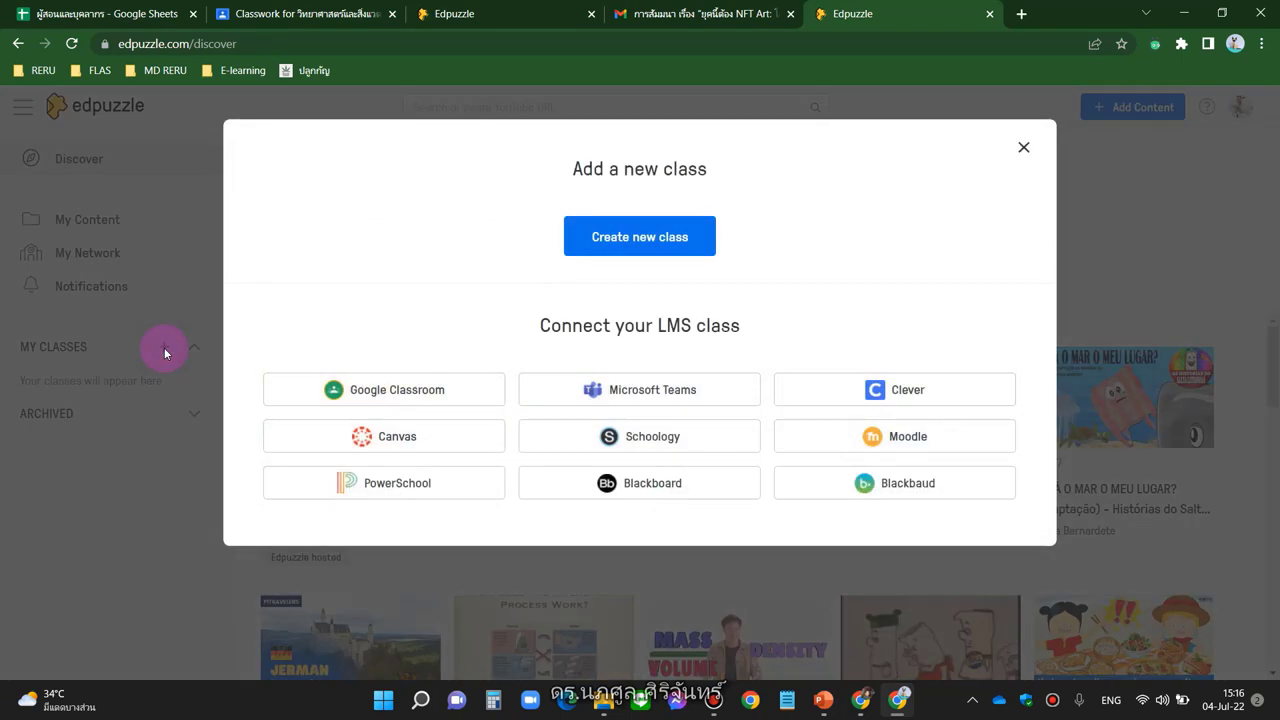
{"action": "left_click", "coordinate": [354, 393]}
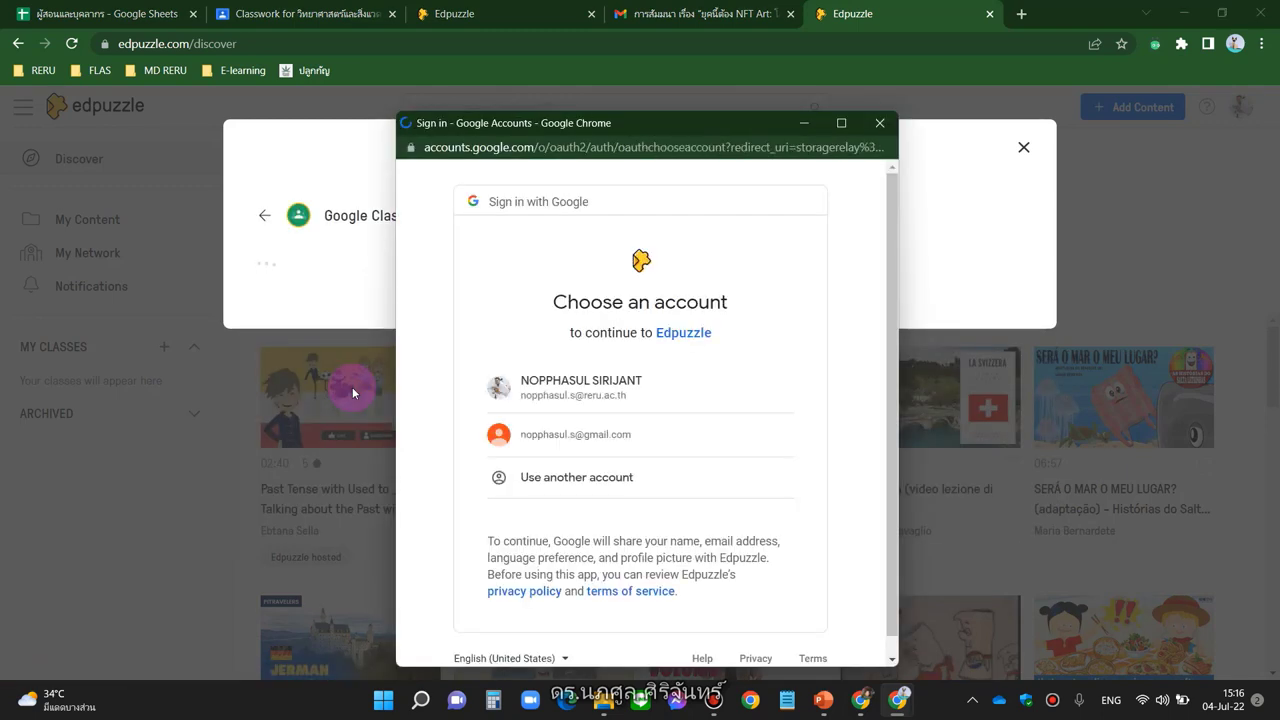
{"action": "left_click", "coordinate": [580, 395]}
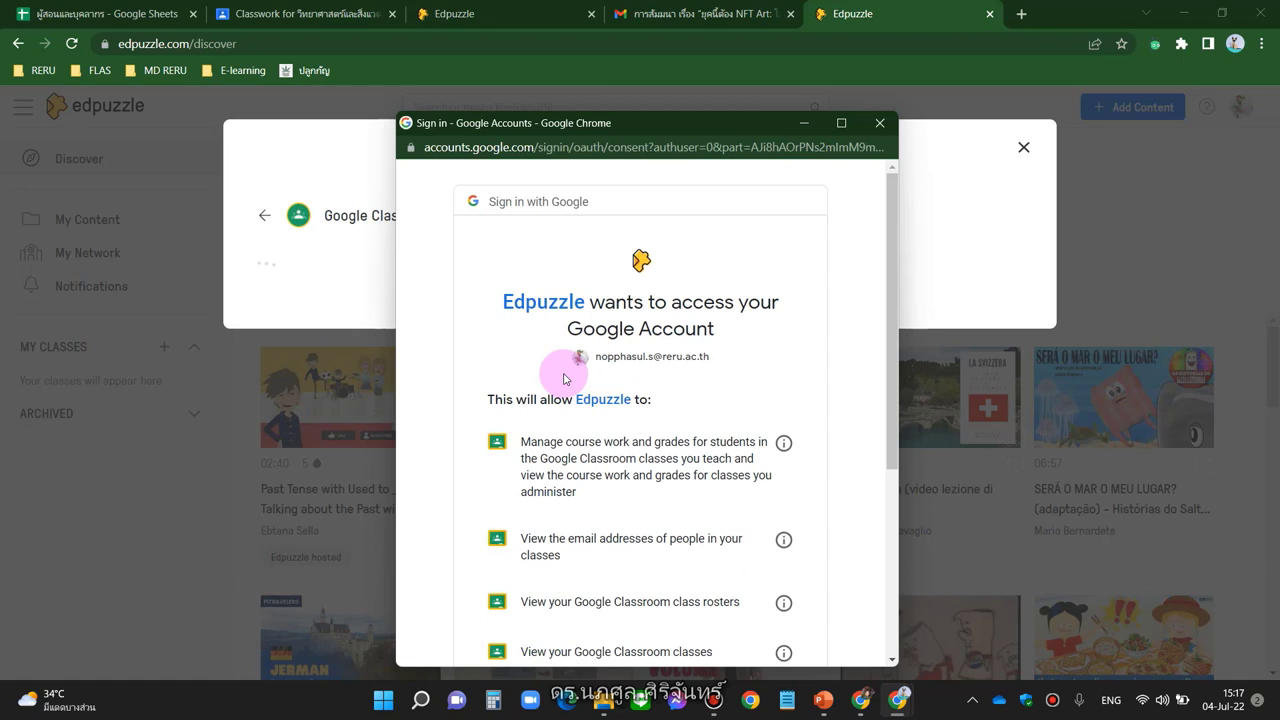
{"action": "scroll", "coordinate": [849, 381], "scroll_direction": "down", "scroll_amount": 3}
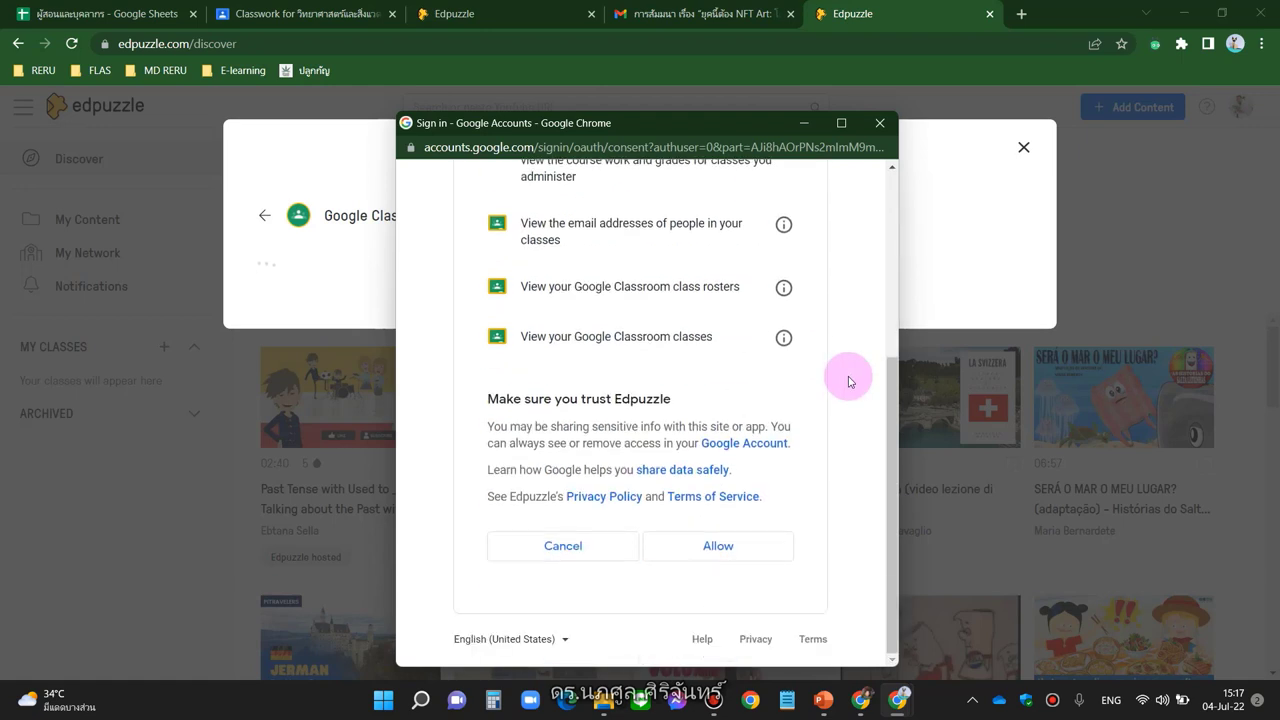
{"action": "left_click", "coordinate": [718, 546]}
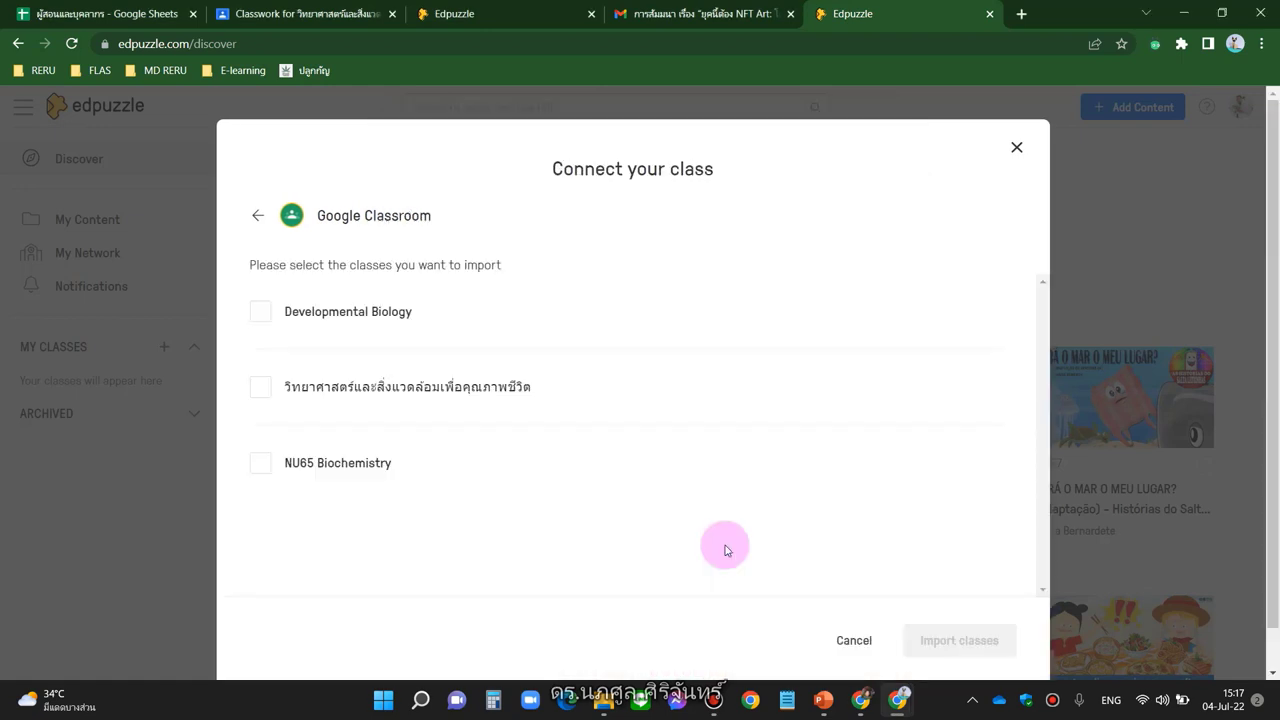
Select the Developmental Biology, วิทยาศาสตร์และสิ่งแวดล้อมเพื่อคุณภาพชีวิต and NU65 Biochemistry classes for import
{"action": "left_click", "coordinate": [259, 314]}
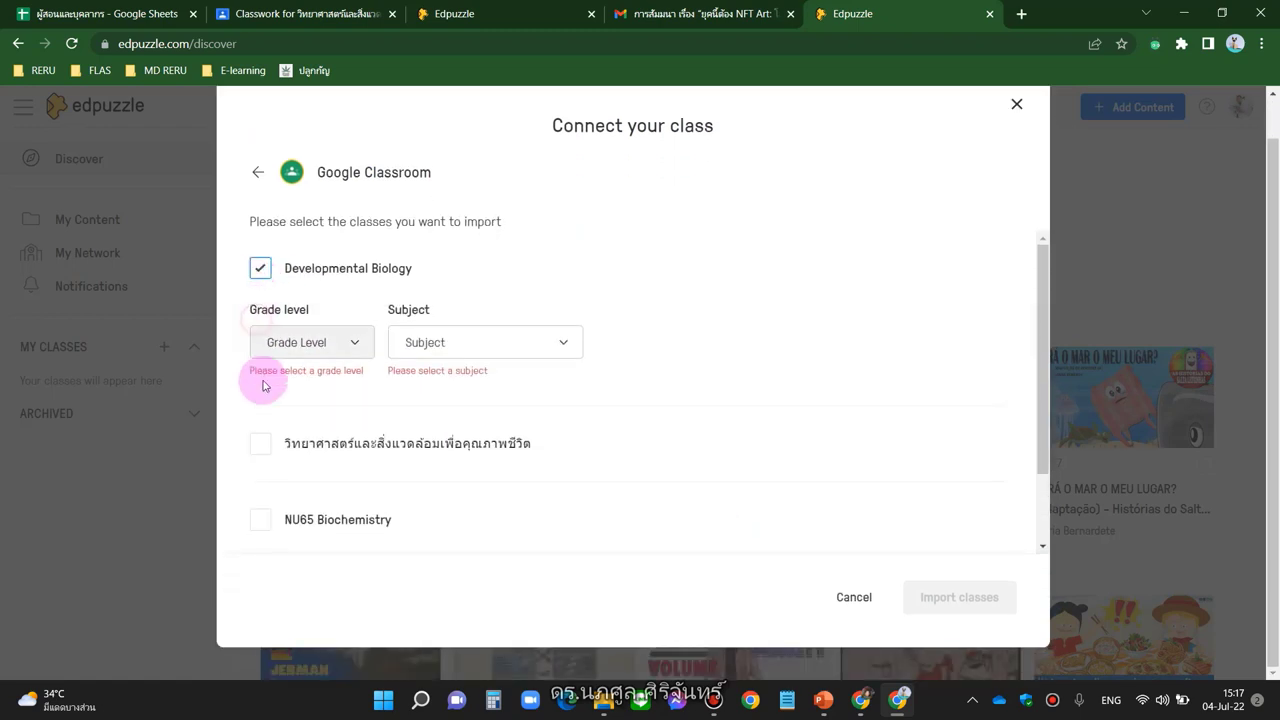
{"action": "left_click", "coordinate": [259, 445]}
{"action": "scroll", "coordinate": [263, 340], "scroll_direction": "down", "scroll_amount": 1}
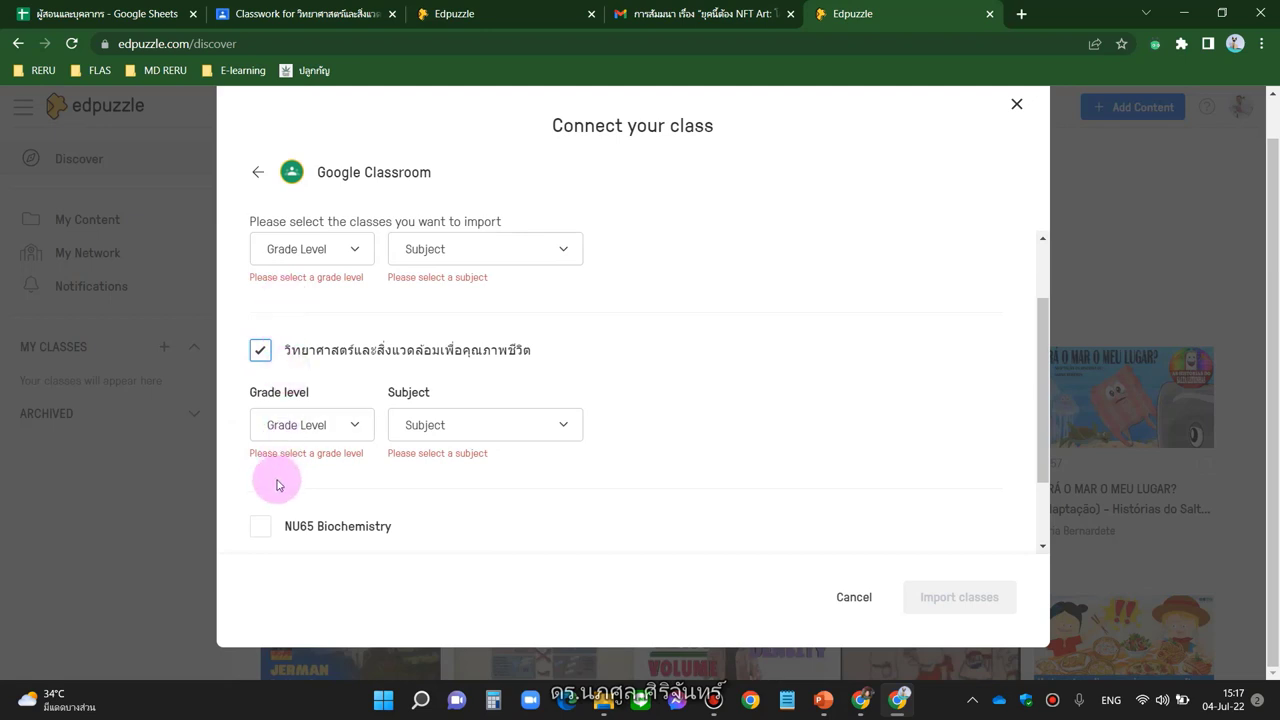
{"action": "left_click", "coordinate": [262, 522]}
{"action": "scroll", "coordinate": [337, 391], "scroll_direction": "up", "scroll_amount": 2}
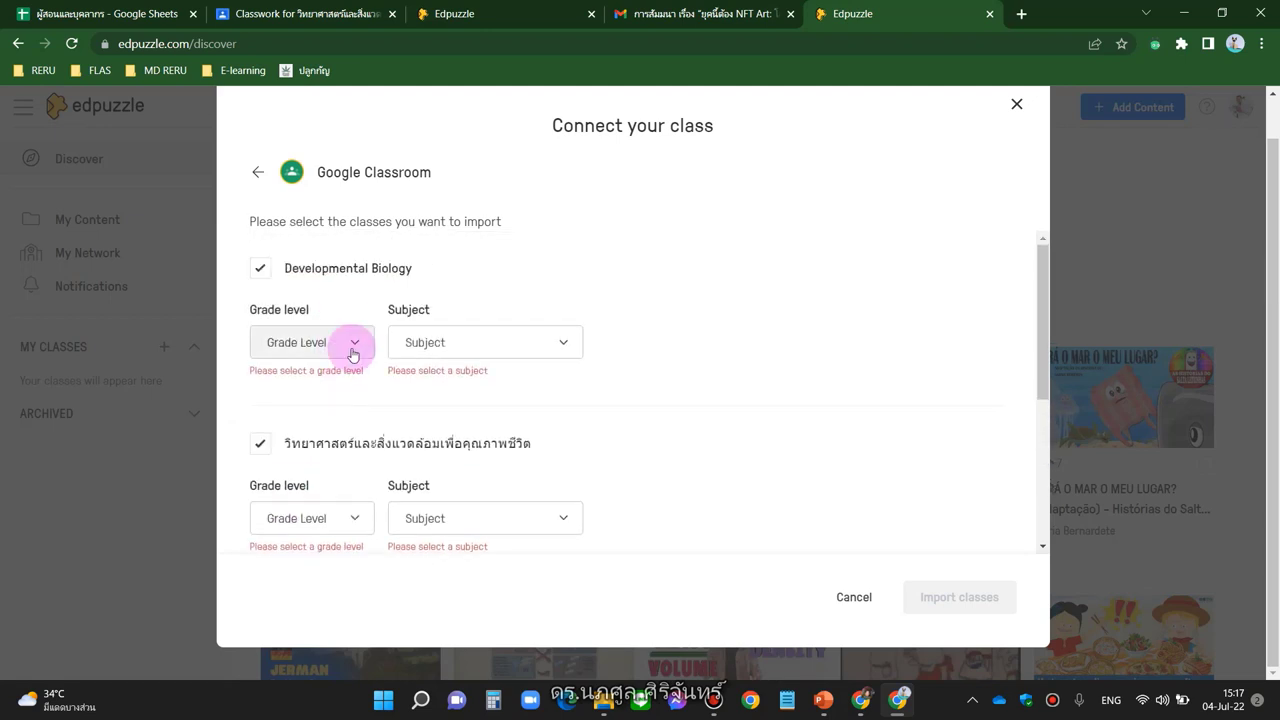
Set the Developmental Biology class to grade level Higher education / College and subject Earth and Environmental Science
{"action": "left_click", "coordinate": [352, 344]}
{"action": "scroll", "coordinate": [334, 466], "scroll_direction": "down", "scroll_amount": 2}
{"action": "scroll", "coordinate": [334, 446], "scroll_direction": "up", "scroll_amount": 2}
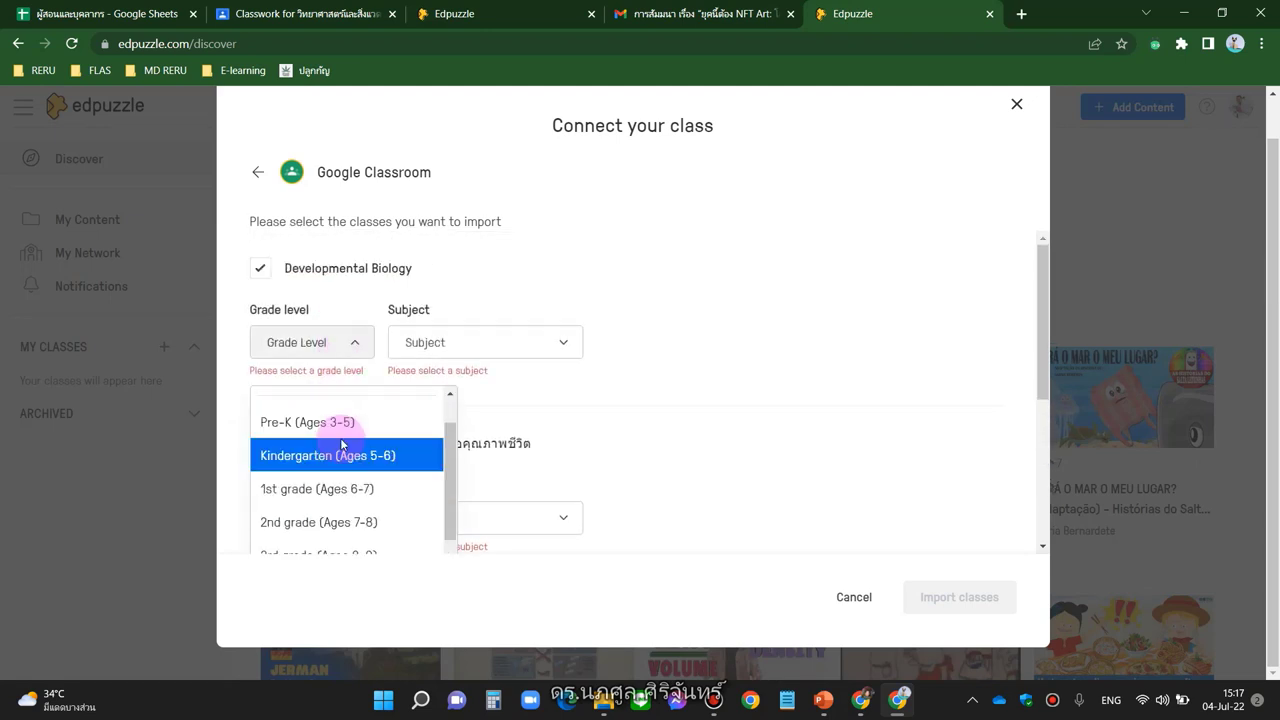
{"action": "left_click", "coordinate": [347, 428]}
{"action": "left_click", "coordinate": [458, 348]}
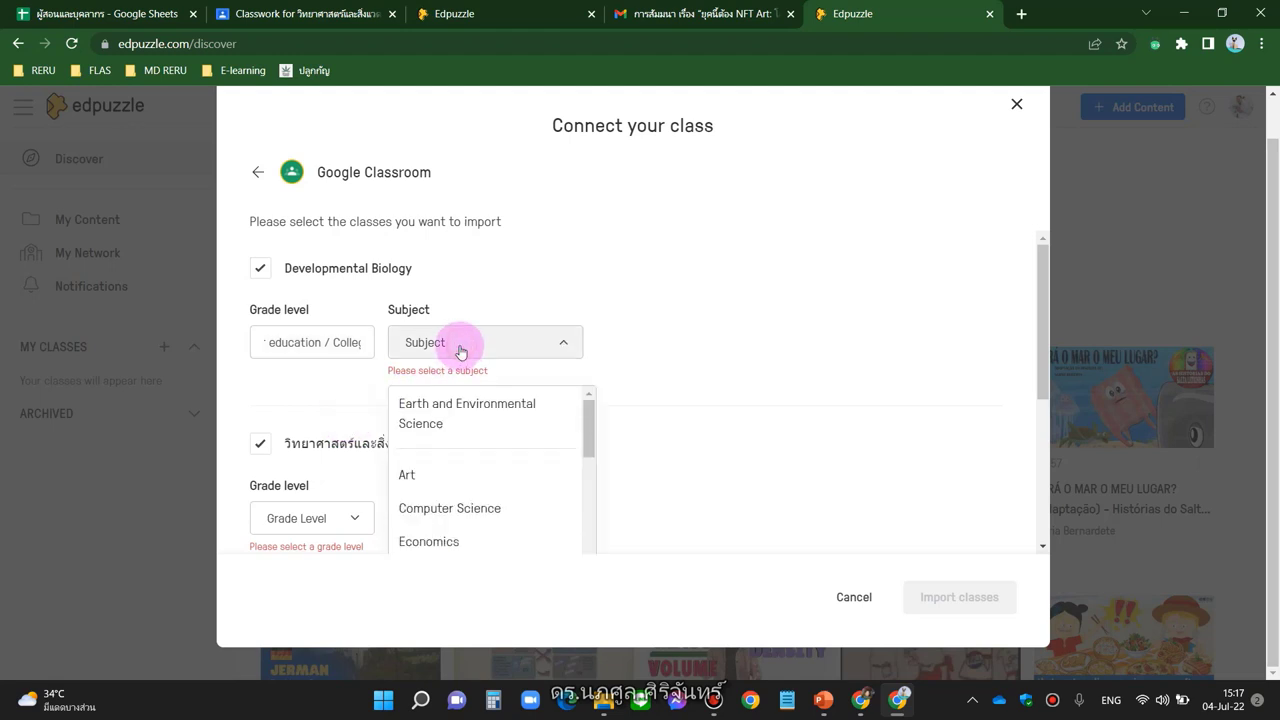
{"action": "left_click", "coordinate": [474, 418]}
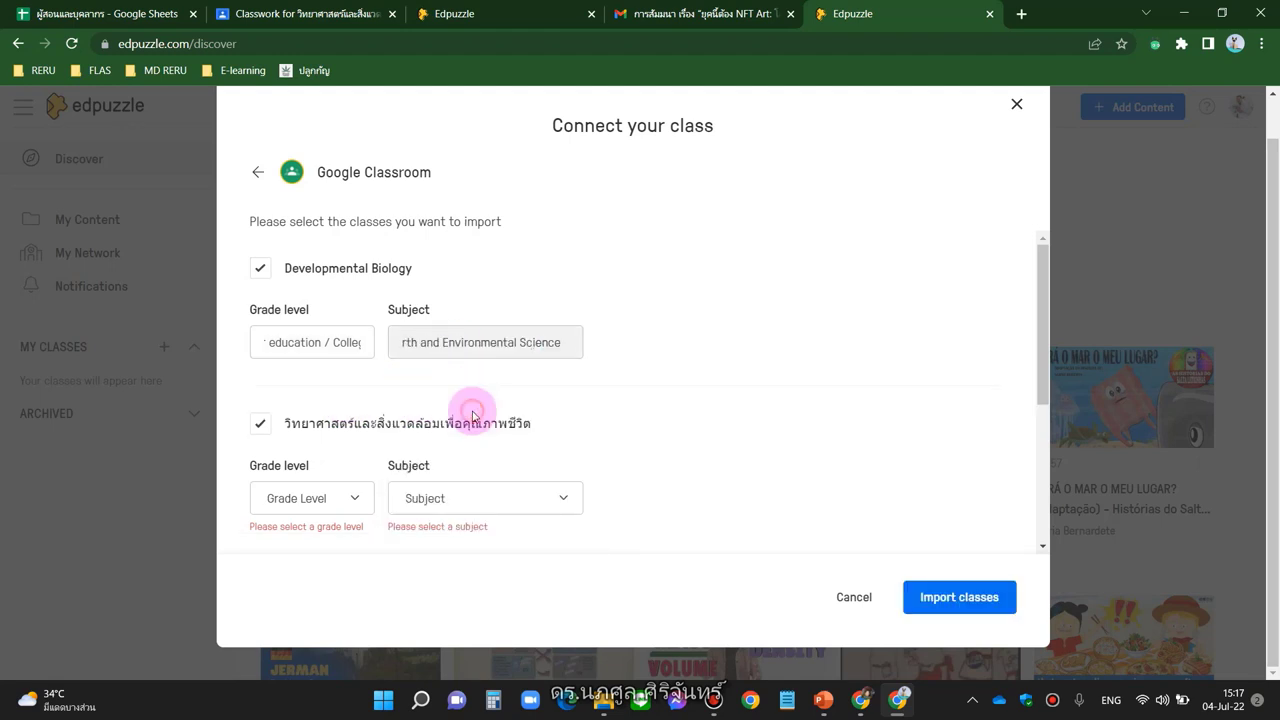
Change the subject of the Developmental Biology class to Biology
{"action": "left_click", "coordinate": [539, 360]}
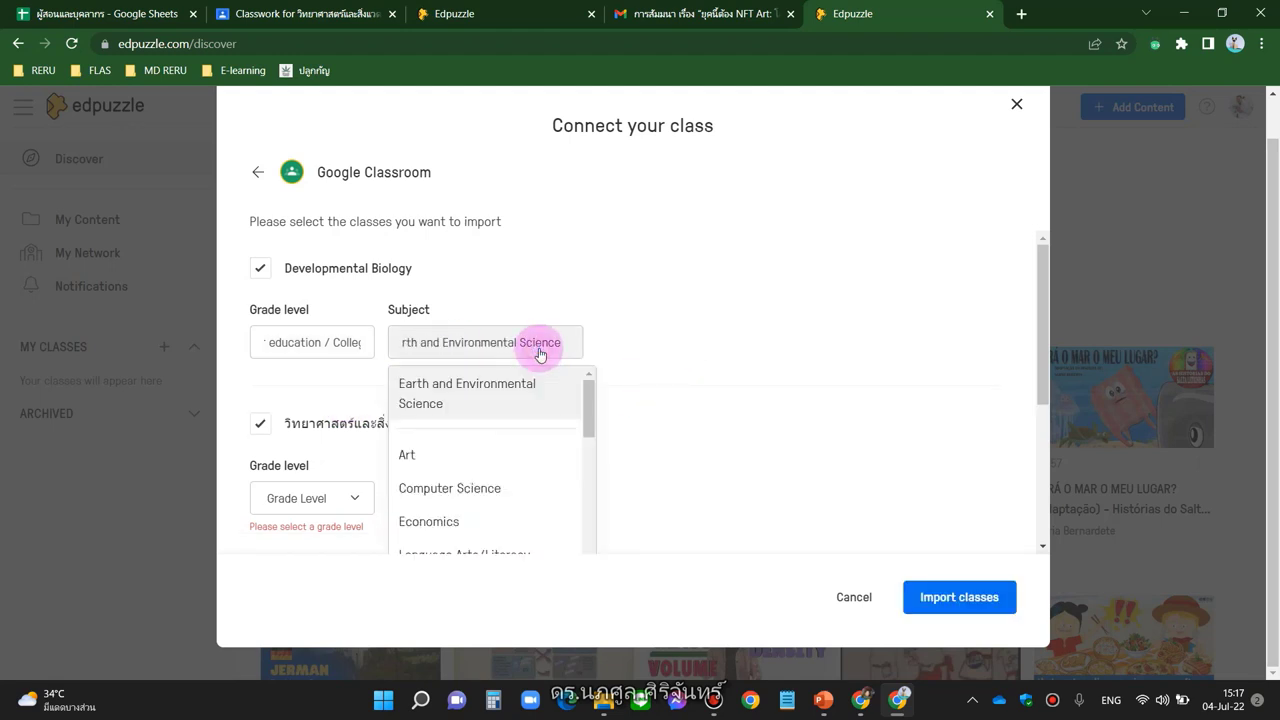
{"action": "scroll", "coordinate": [529, 466], "scroll_direction": "down", "scroll_amount": 3}
{"action": "scroll", "coordinate": [466, 481], "scroll_direction": "down", "scroll_amount": 5}
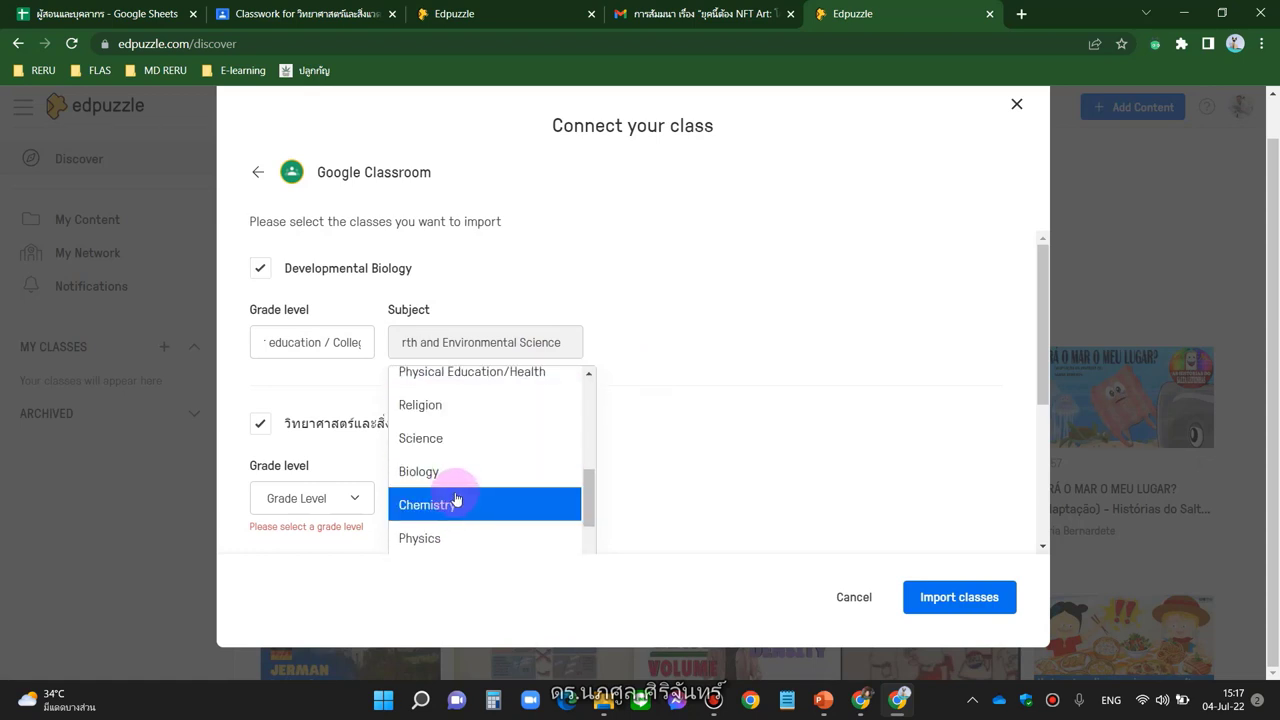
{"action": "left_click", "coordinate": [457, 478]}
Set the subject of the NU65 Biochemistry class to Chemistry and import the selected classes
{"action": "scroll", "coordinate": [400, 502], "scroll_direction": "down", "scroll_amount": 3}
{"action": "left_click", "coordinate": [480, 317]}
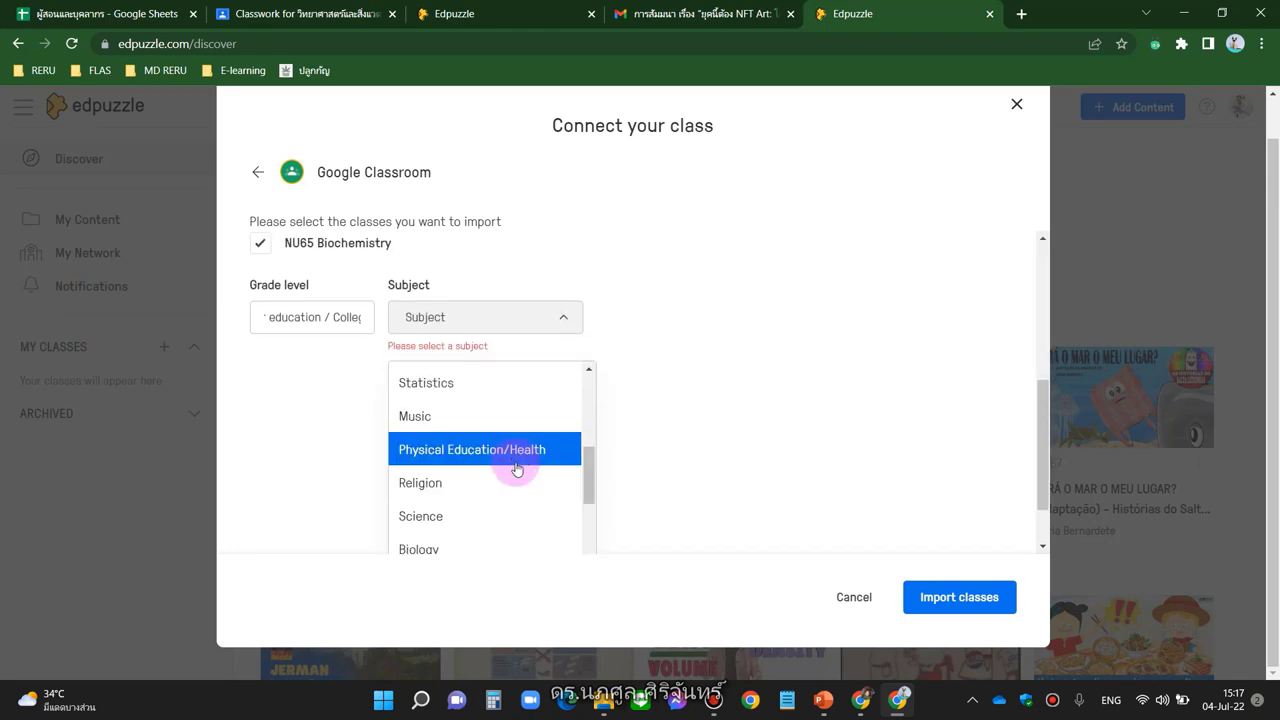
{"action": "scroll", "coordinate": [500, 440], "scroll_direction": "down", "scroll_amount": 5}
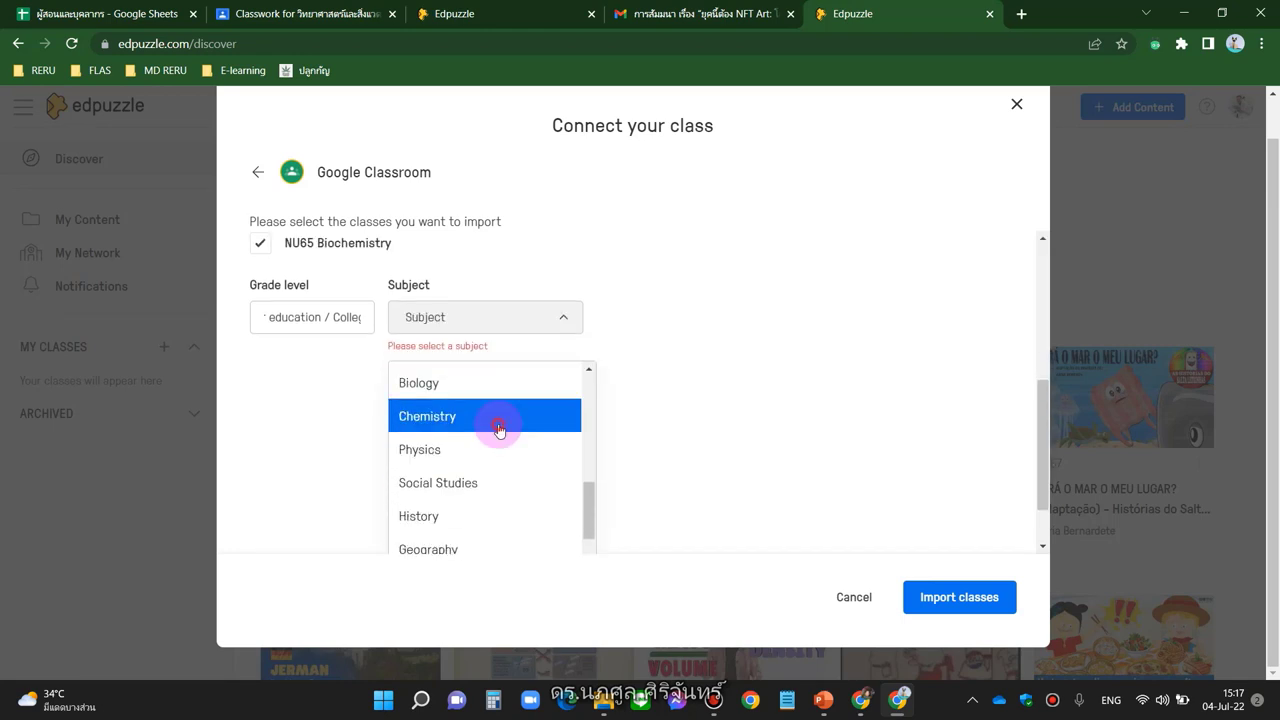
{"action": "left_click", "coordinate": [497, 418]}
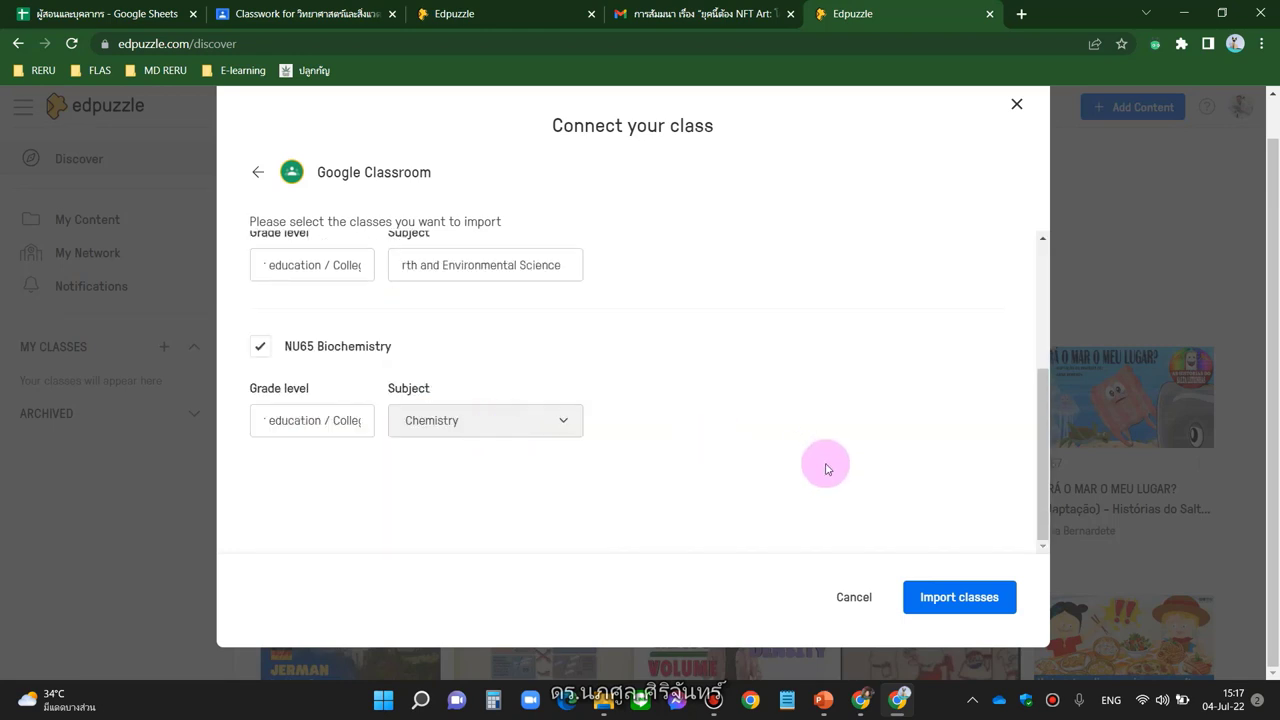
{"action": "left_click", "coordinate": [977, 599]}
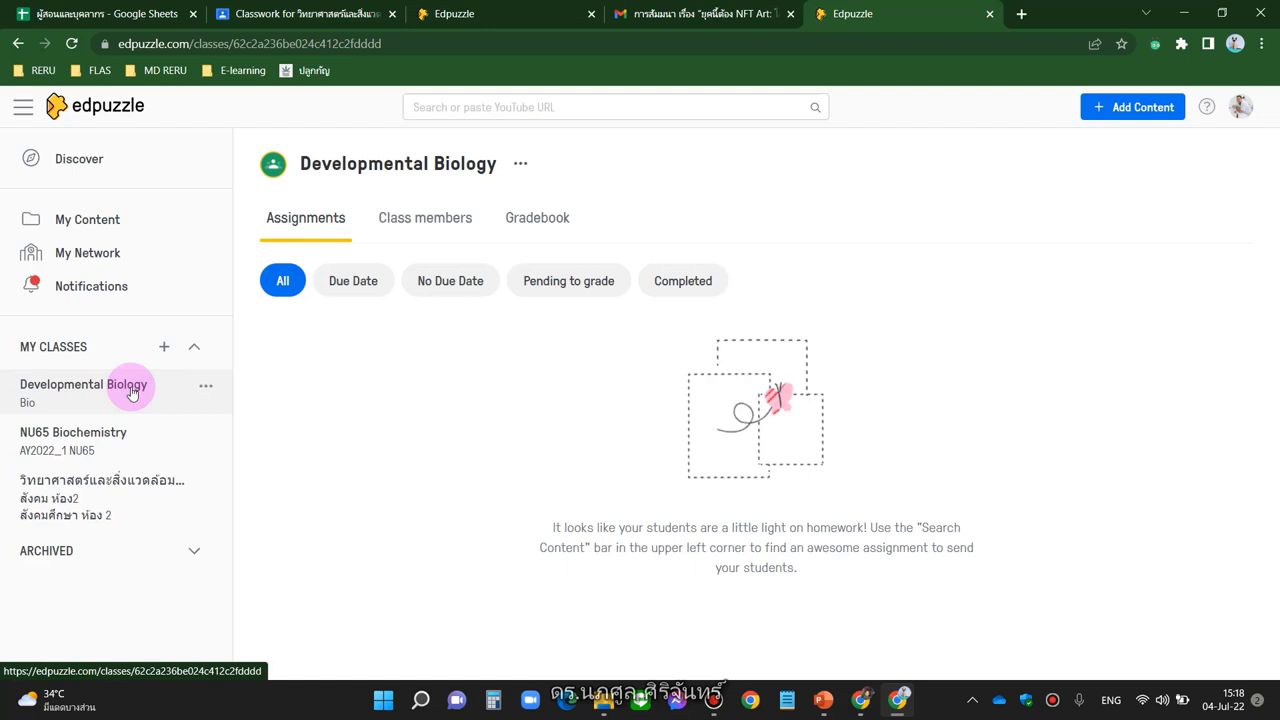
Open the วิทยาศาสตร์และสิ่งแวดล้อมเพื่อคุณภาพชีวิต class and choose to add content by discovering video content
{"action": "left_click", "coordinate": [72, 497]}
{"action": "left_click", "coordinate": [115, 490]}
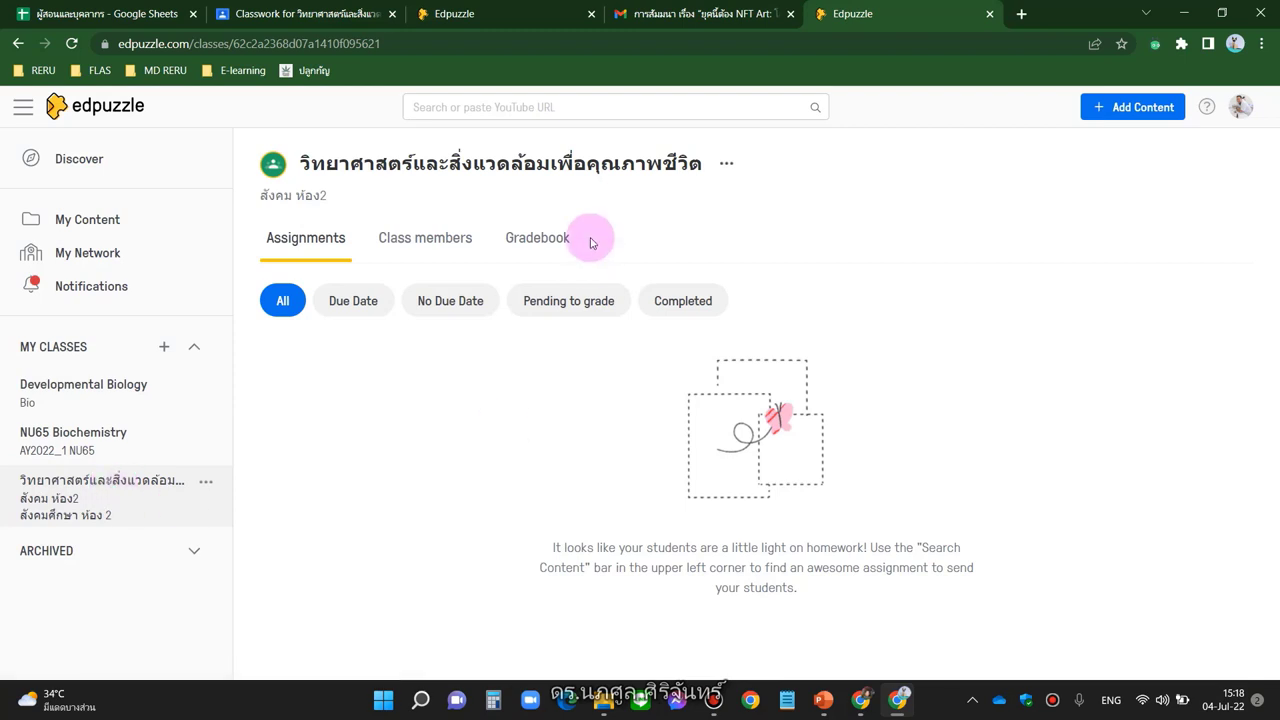
{"action": "left_click", "coordinate": [1140, 108]}
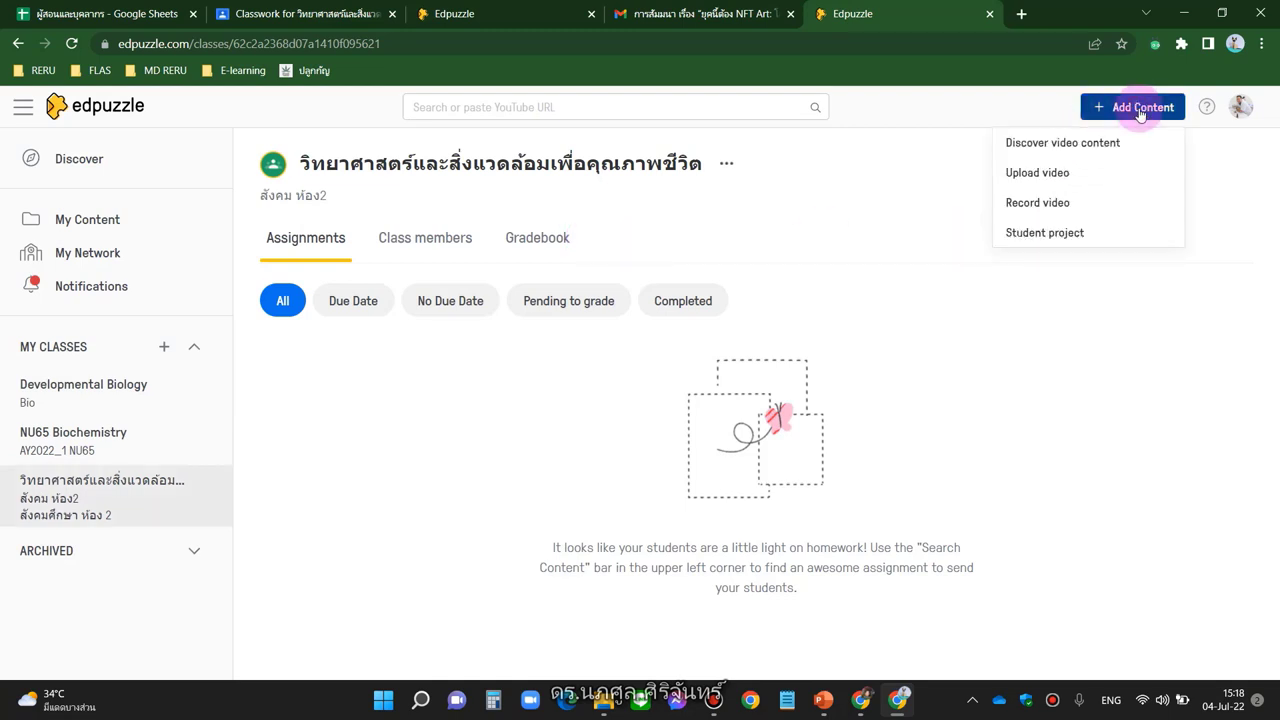
{"action": "left_click", "coordinate": [1040, 148]}
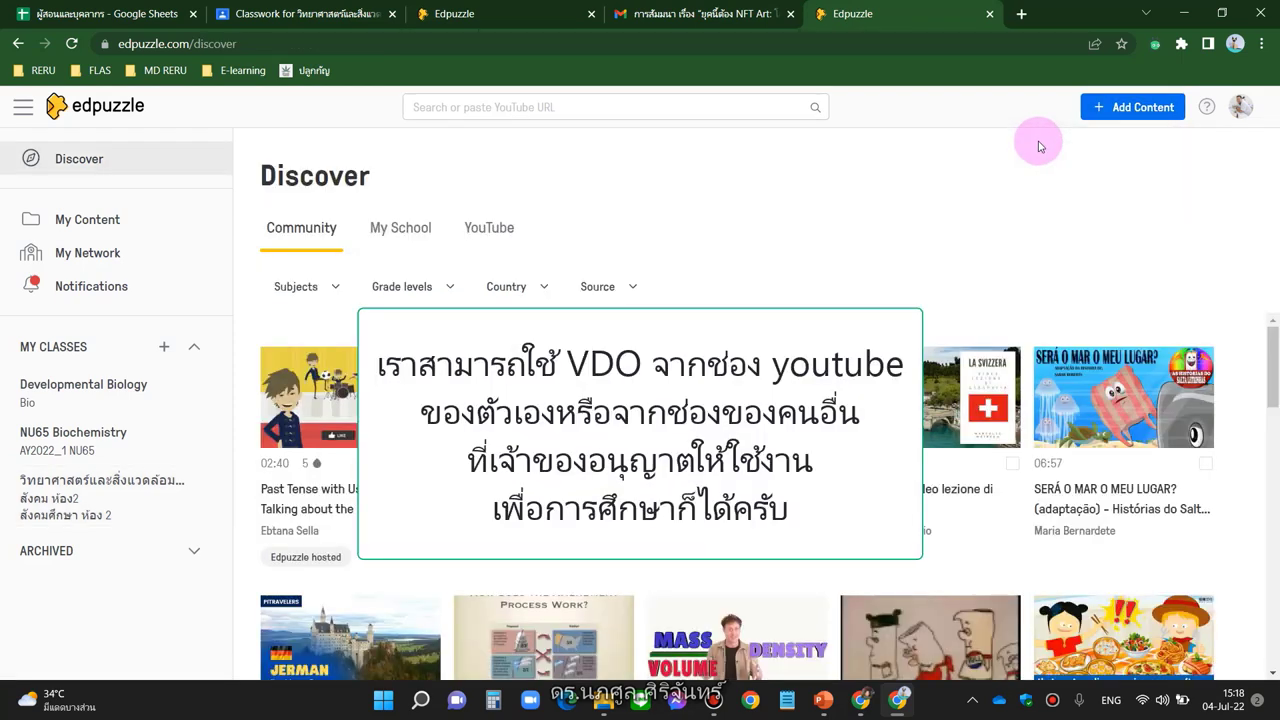
{"action": "left_click", "coordinate": [601, 108]}
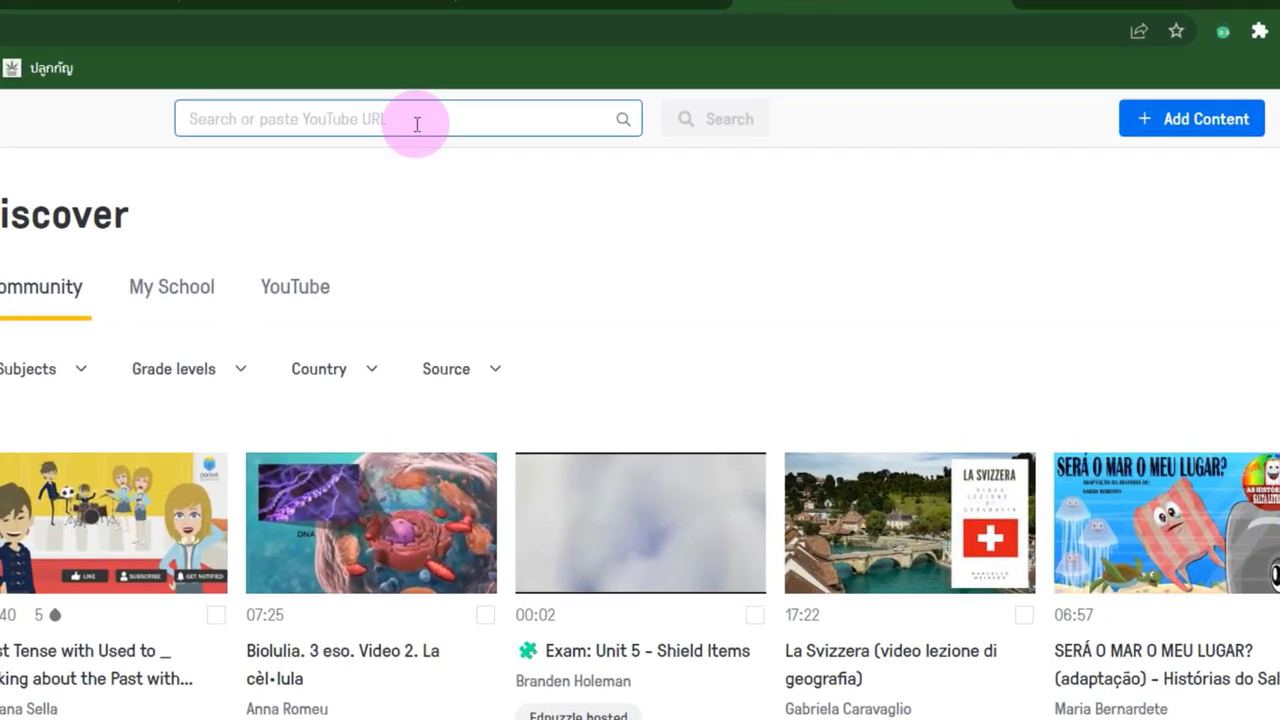
{"action": "type", "text": "https://youtu.be/G0wUawZ6pU0"}
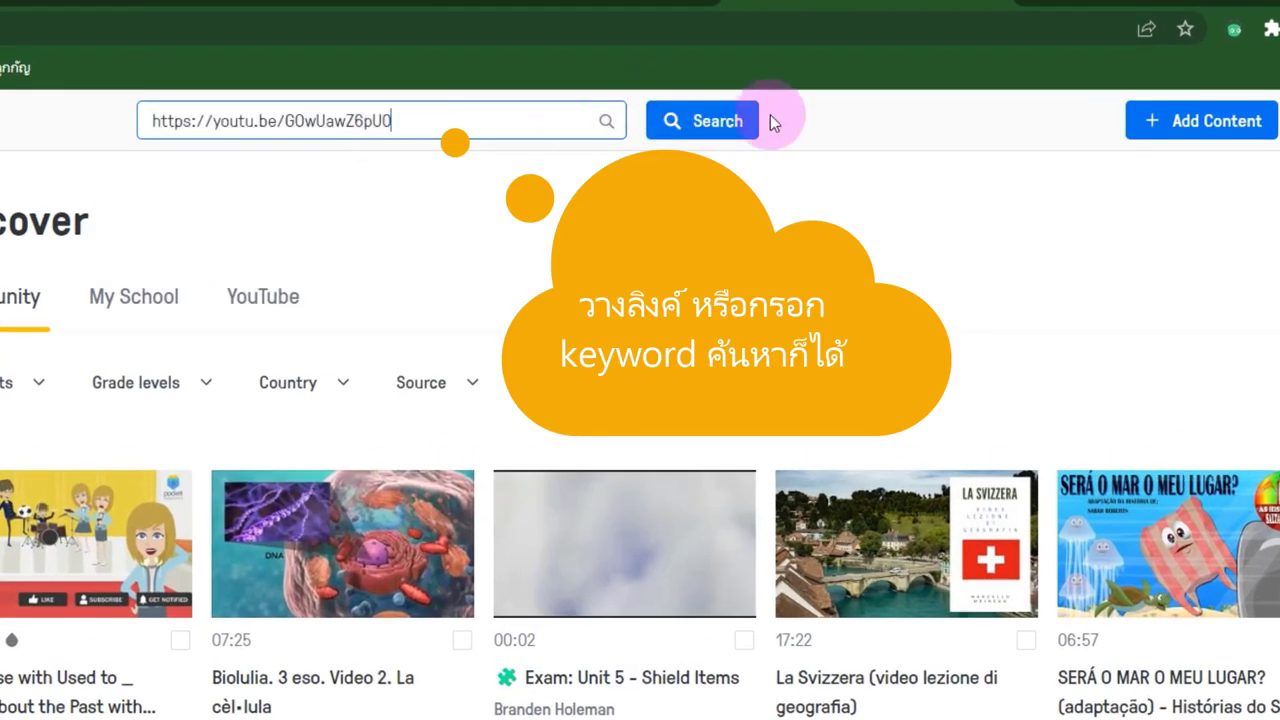
{"action": "left_click", "coordinate": [724, 134]}
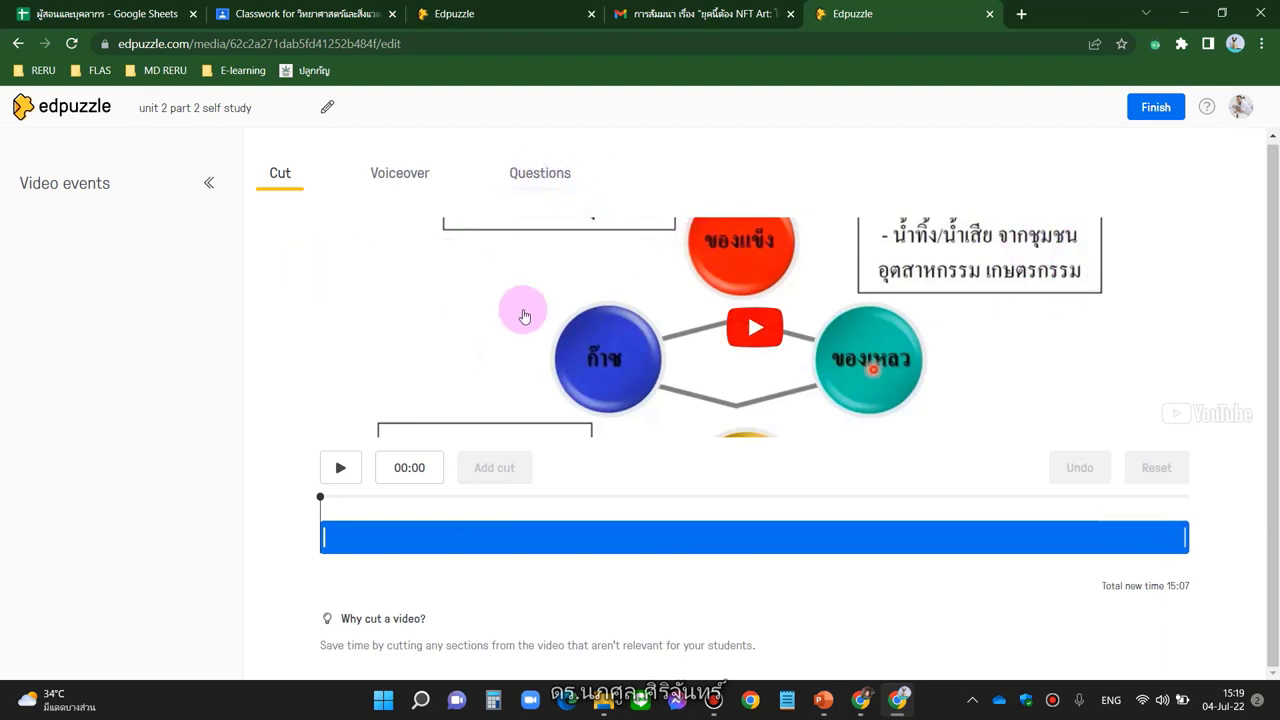
Switch the "unit 2 part 2 self study" video to question editing, play it from the start and lower the system volume
{"action": "left_click", "coordinate": [531, 180]}
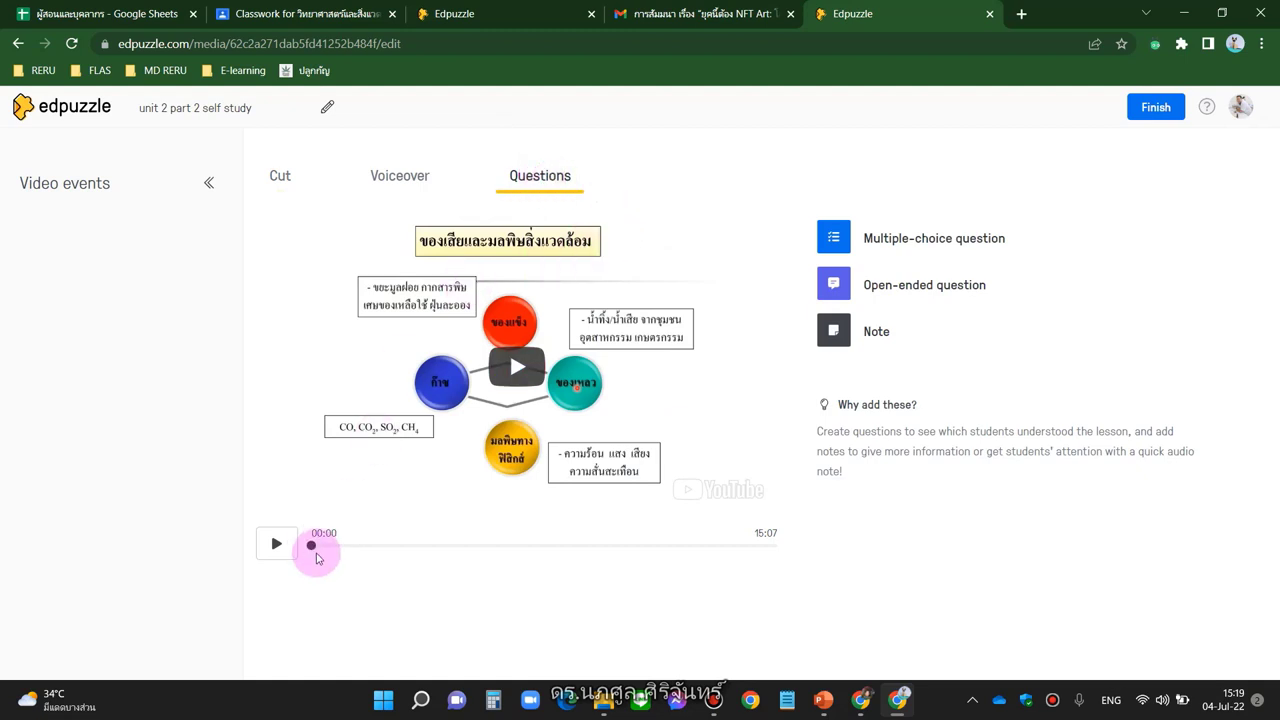
{"action": "left_click", "coordinate": [284, 549]}
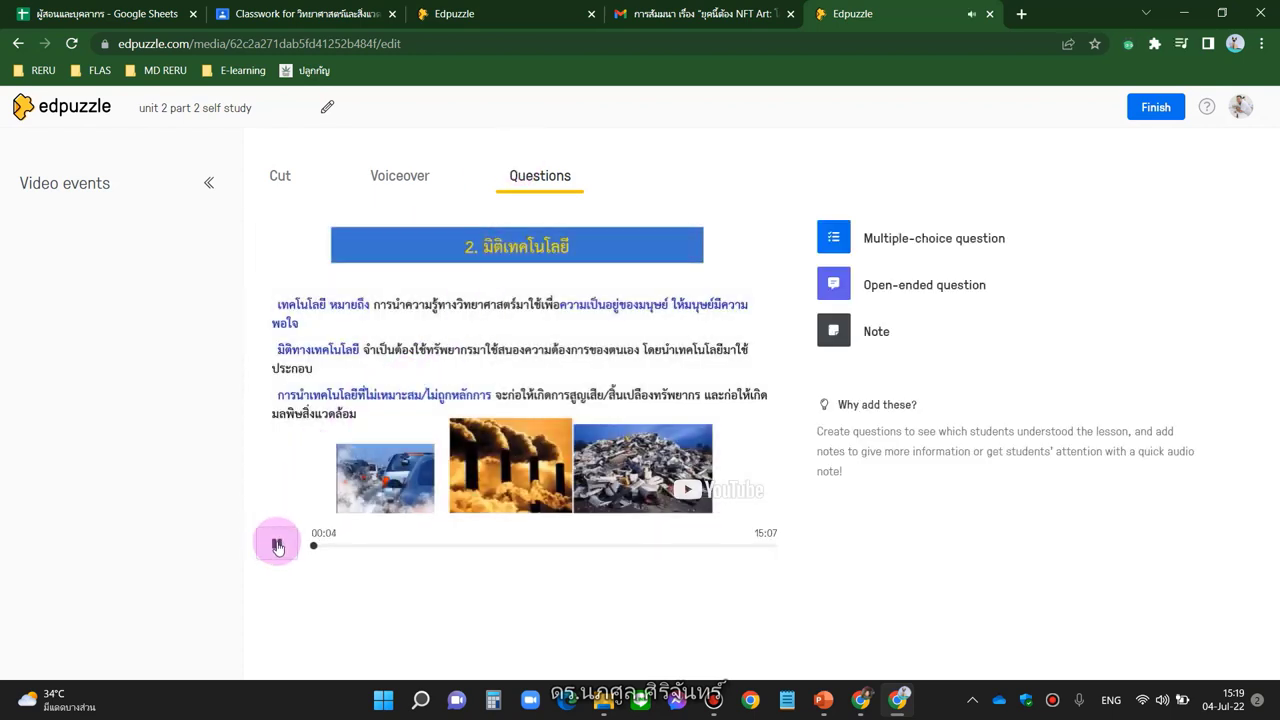
{"action": "key", "text": "XF86AudioLowerVolume"}
{"action": "key", "text": "XF86AudioLowerVolume"}
{"action": "key", "text": "XF86AudioLowerVolume"}
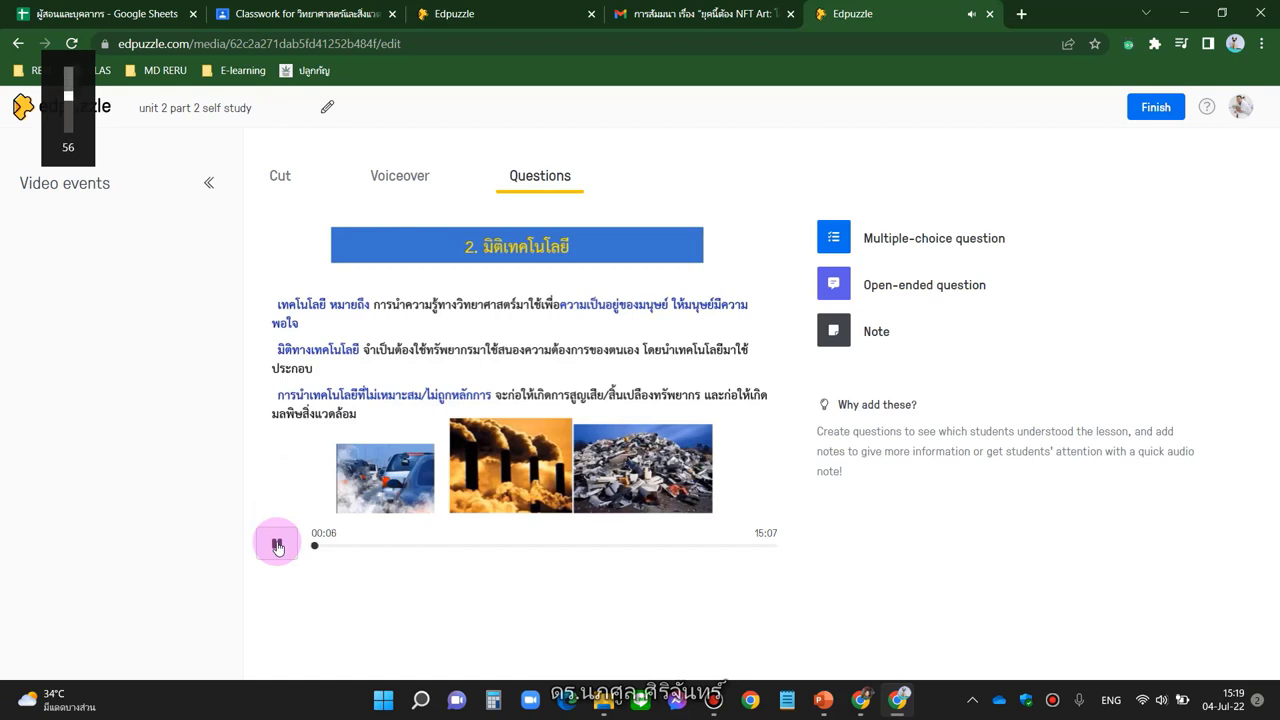
Lower the system volume further and move the video's playback position ahead to 03:29
{"action": "left_click", "coordinate": [277, 546]}
{"action": "key", "text": "XF86AudioLowerVolume"}
{"action": "left_click", "coordinate": [340, 546]}
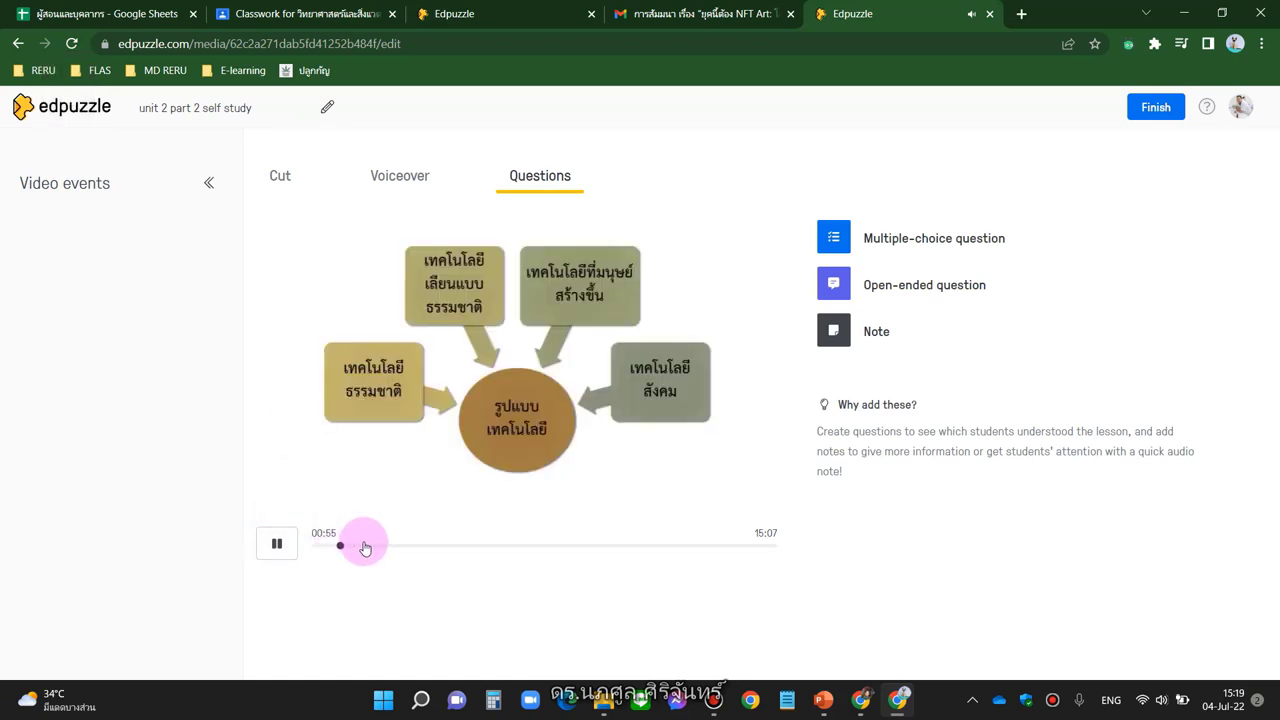
{"action": "left_click", "coordinate": [420, 545]}
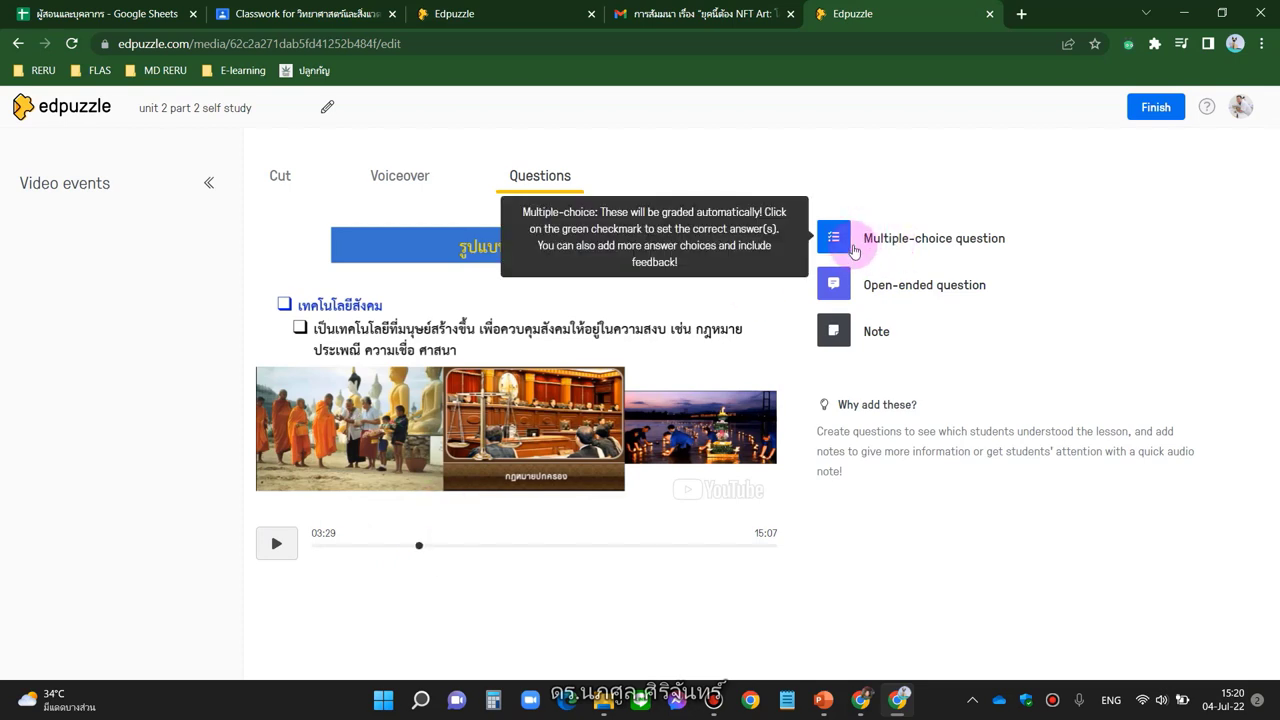
Add a multiple-choice question at 03:29 with the question text ข้อใดเป็นผลเสียของการนำเทคโนโลยีมาใช้
{"action": "left_click", "coordinate": [853, 250]}
{"action": "left_click", "coordinate": [890, 334]}
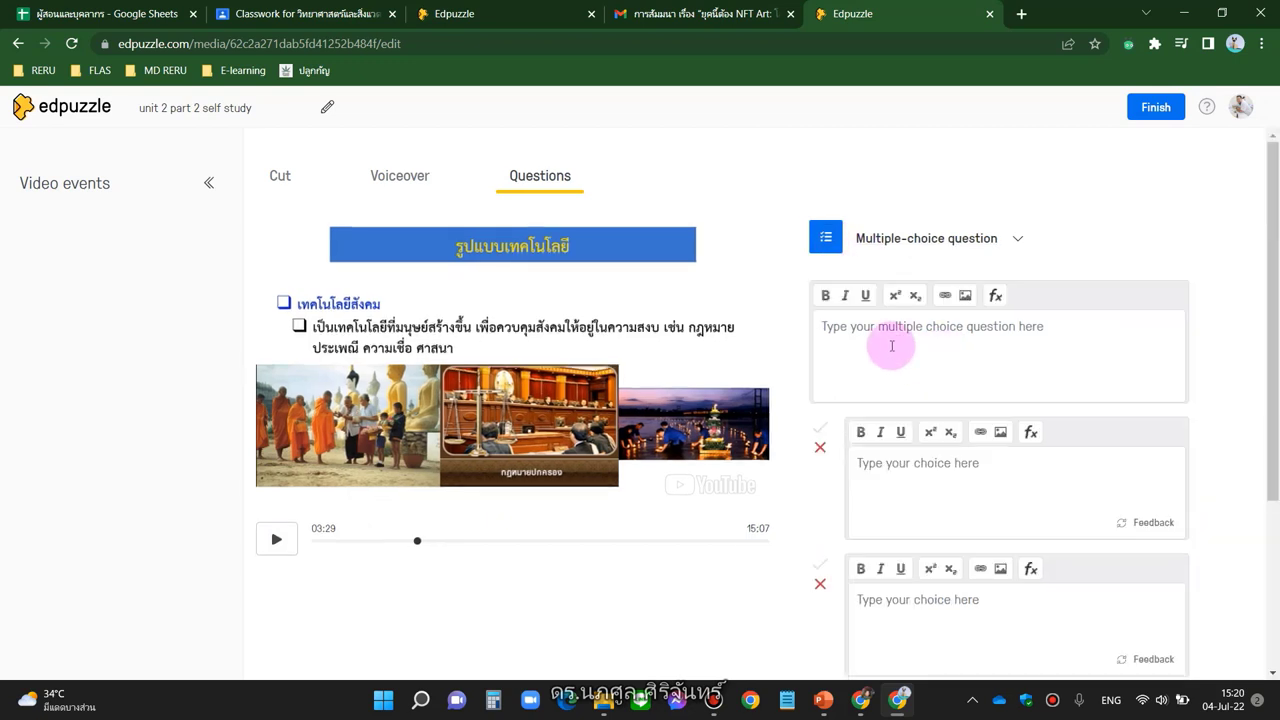
{"action": "type", "text": "-"}
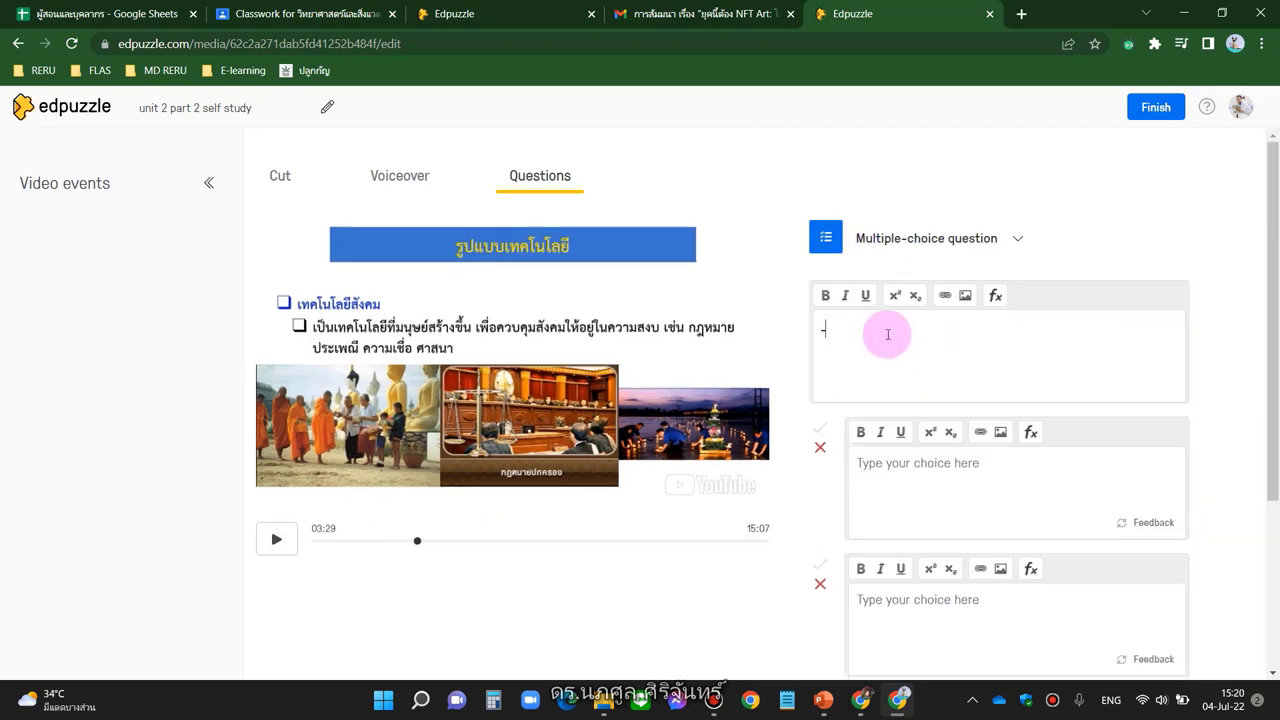
{"action": "key", "text": "BackSpace"}
{"action": "key", "text": "grave"}
{"action": "type", "text": "ข้อใดเป็นผลเสียของการนำเทคโนโลยีมาใช้"}
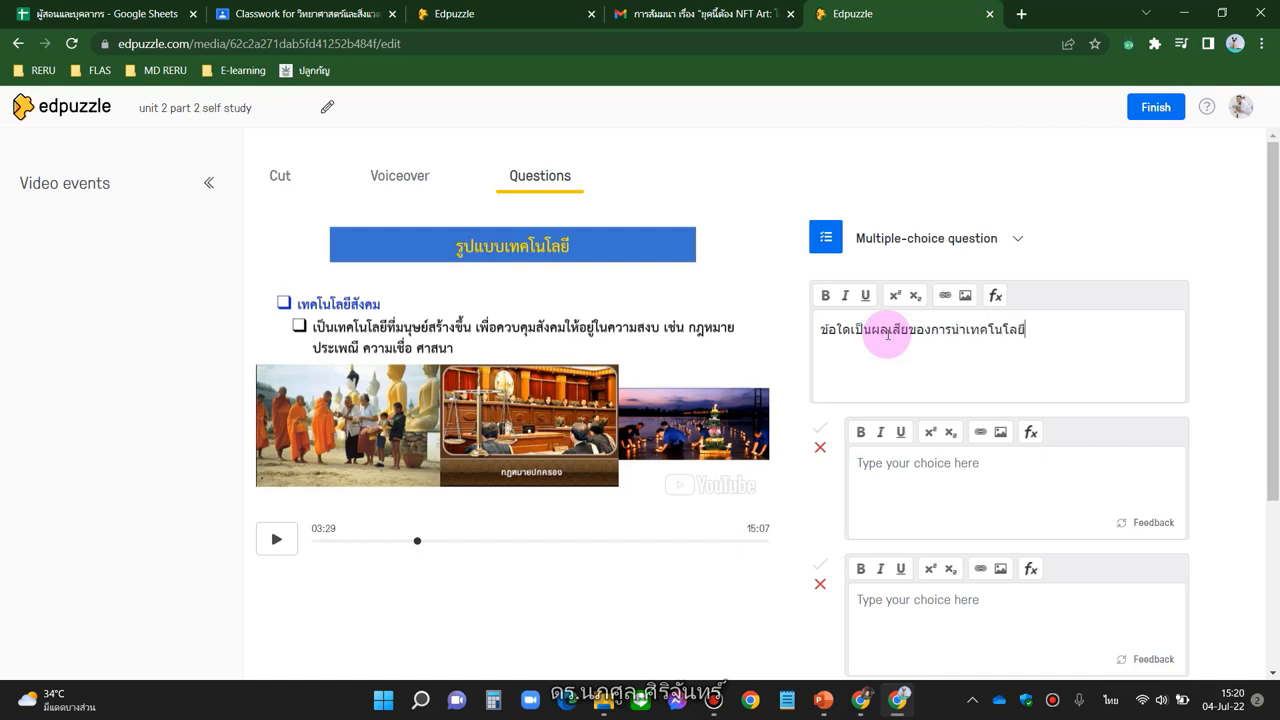
Enter ทำให้เกิดมลพิษ as the first answer choice and mark it as the correct answer
{"action": "left_click", "coordinate": [945, 462]}
{"action": "type", "text": "ทำให้เกิด"}
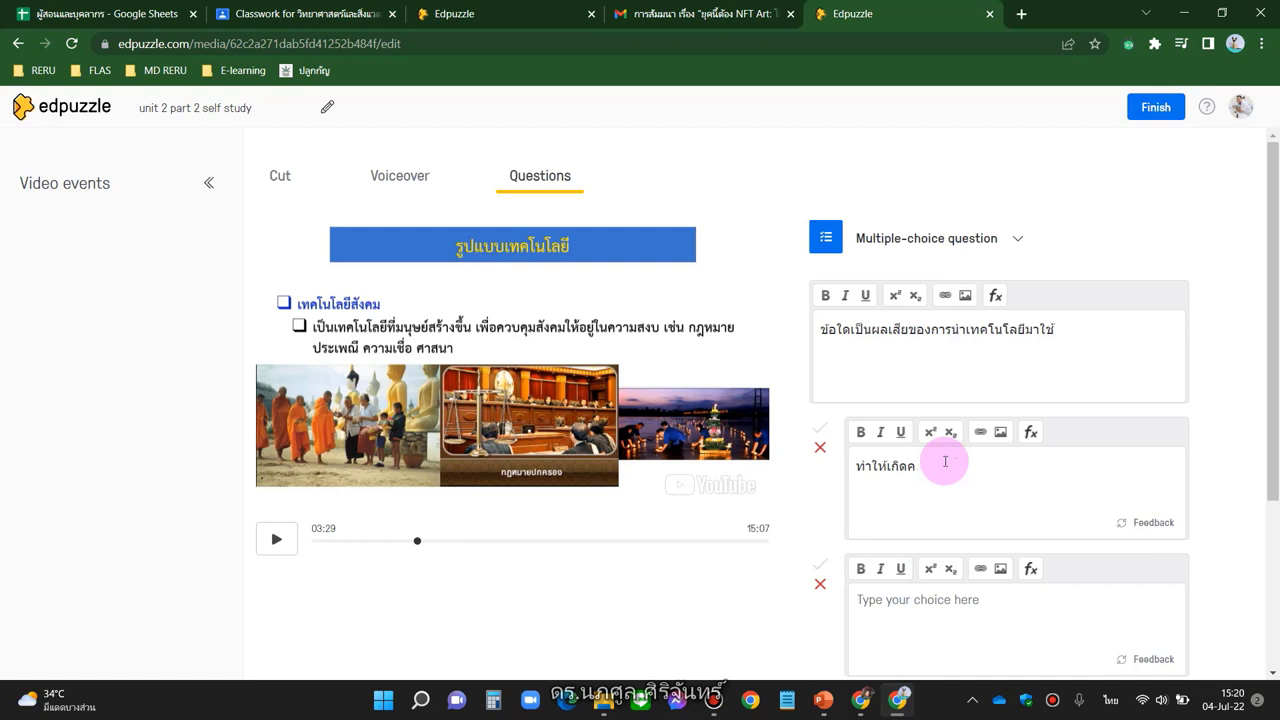
{"action": "type", "text": "มลพิษ"}
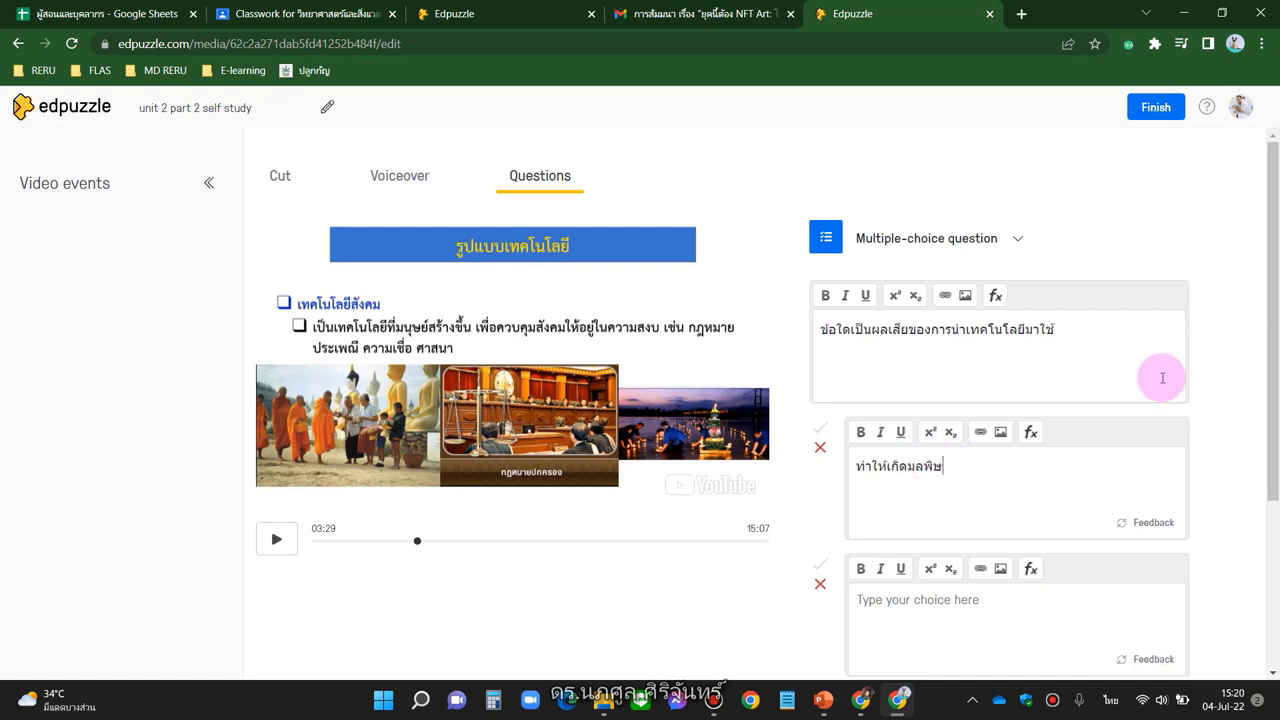
{"action": "scroll", "coordinate": [1165, 370], "scroll_direction": "down", "scroll_amount": 2}
{"action": "left_click", "coordinate": [821, 262]}
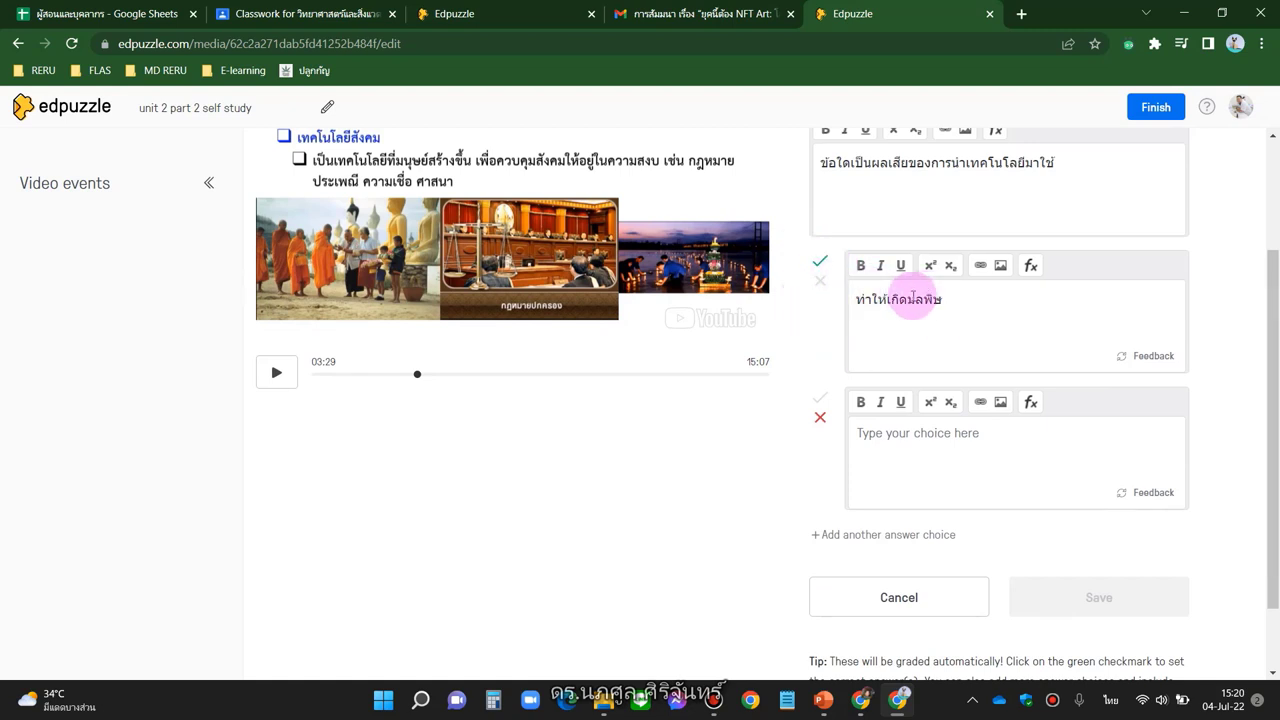
Enter ทำให้เกิดความสะดวกสบาย as the second answer choice and save the question
{"action": "left_click", "coordinate": [957, 458]}
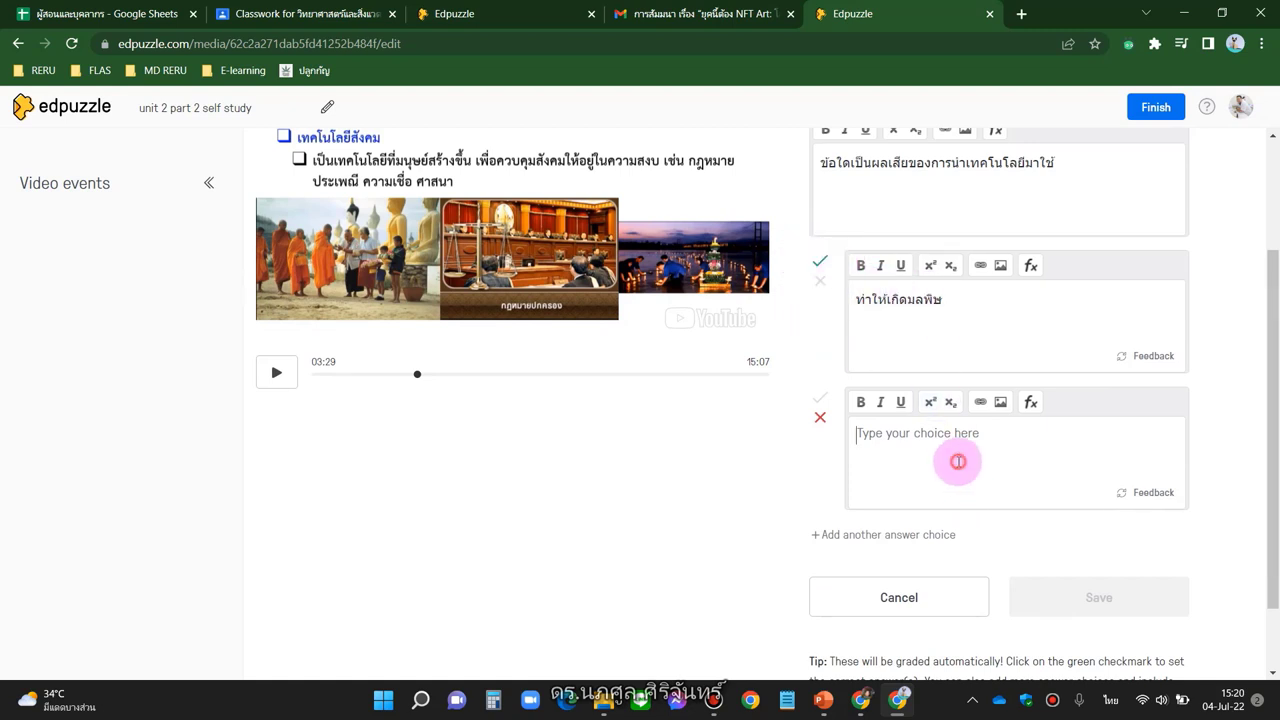
{"action": "type", "text": "ทำให้เกิดค"}
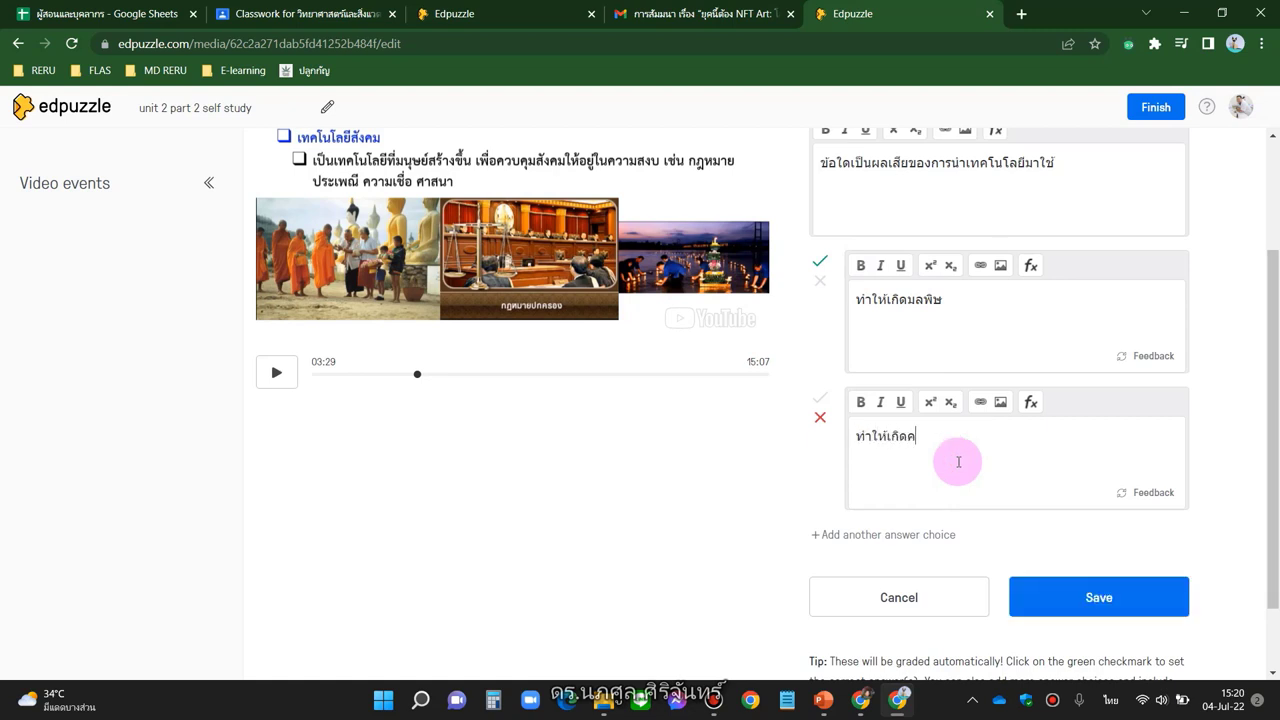
{"action": "type", "text": "วามสะดวกสบาย"}
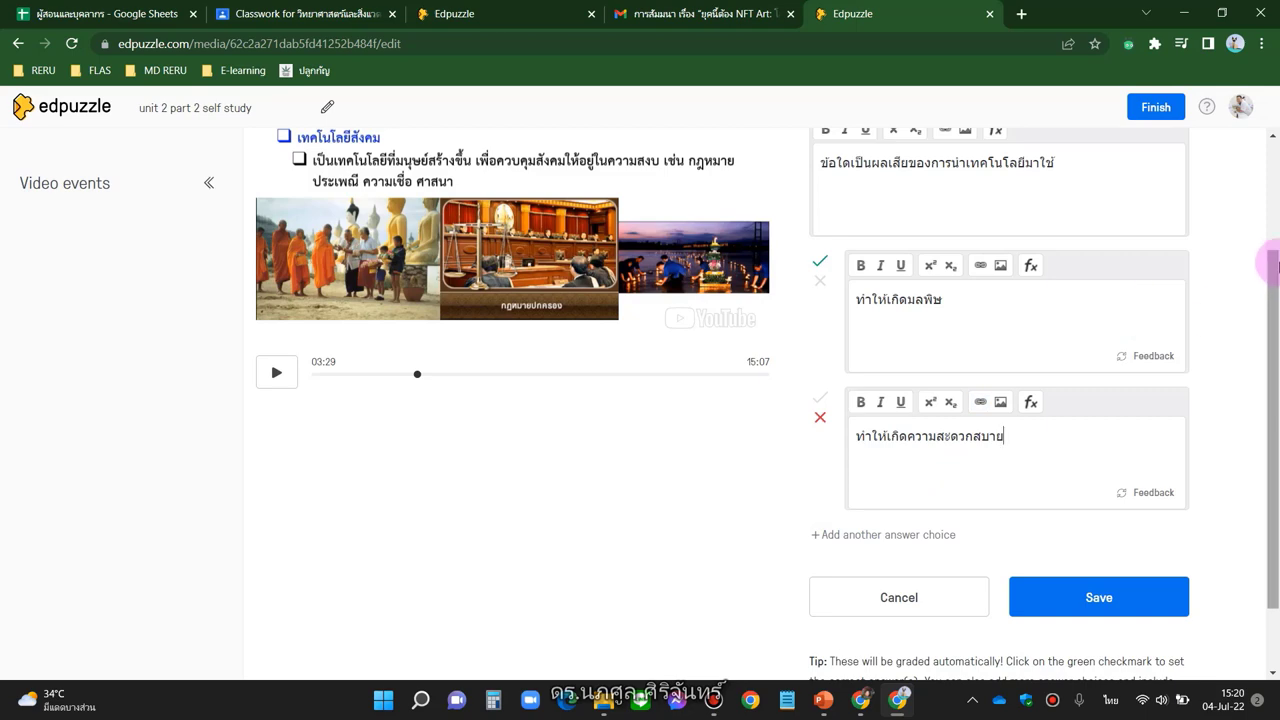
{"action": "scroll", "coordinate": [1274, 258], "scroll_direction": "up", "scroll_amount": 2}
{"action": "scroll", "coordinate": [1274, 258], "scroll_direction": "down", "scroll_amount": 3}
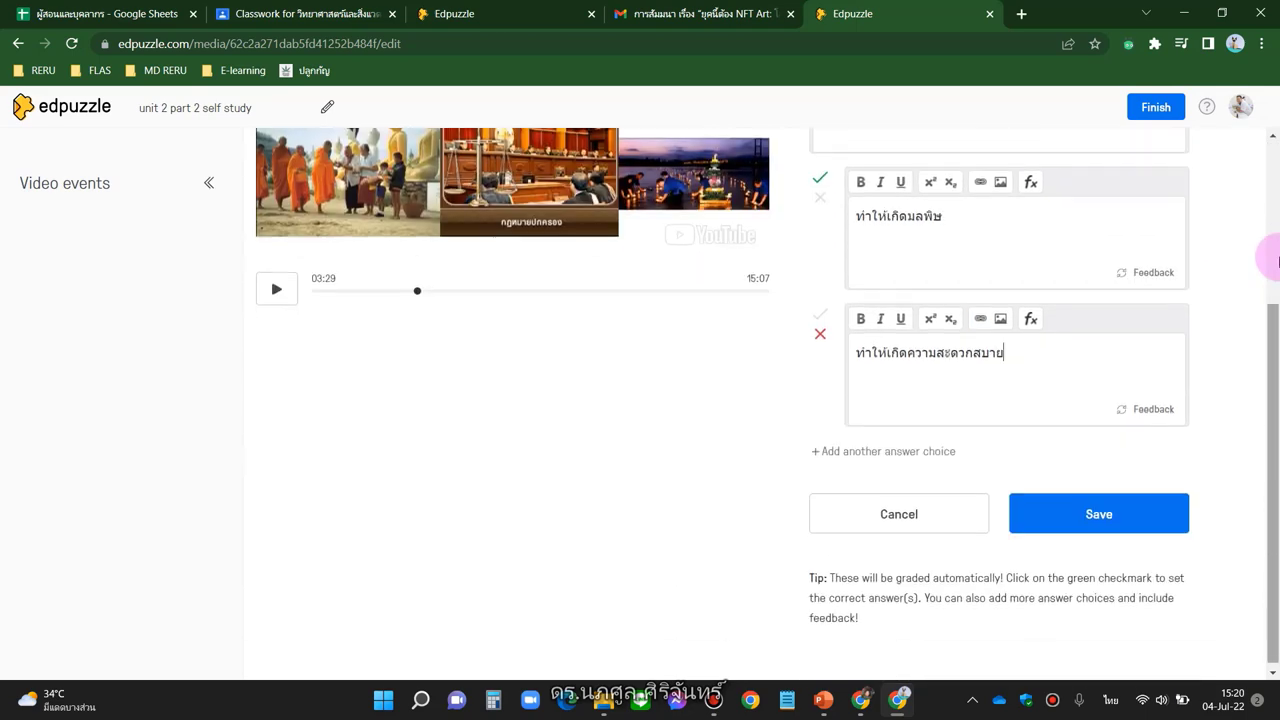
{"action": "left_click", "coordinate": [1108, 512]}
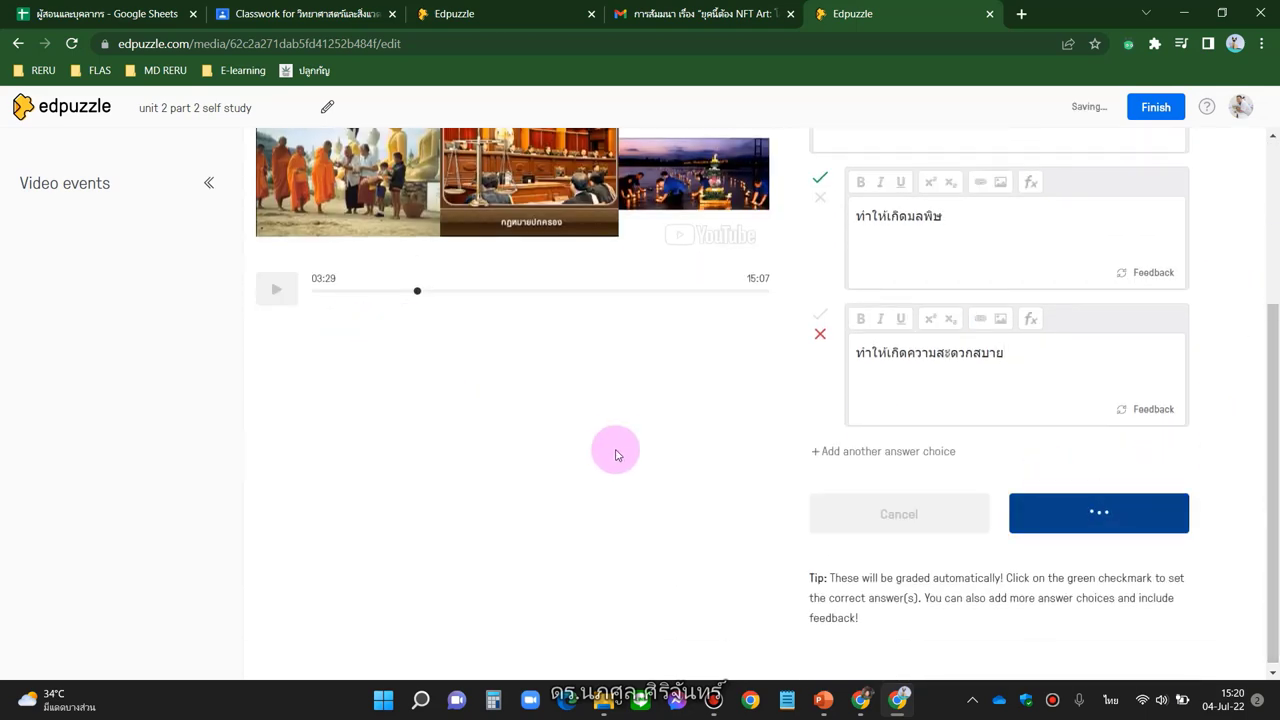
Move the video to 07:44 and add the multiple-choice question ข้อใดไม่ใช่ก๊าซเรือนกระจก there
{"action": "left_click", "coordinate": [276, 543]}
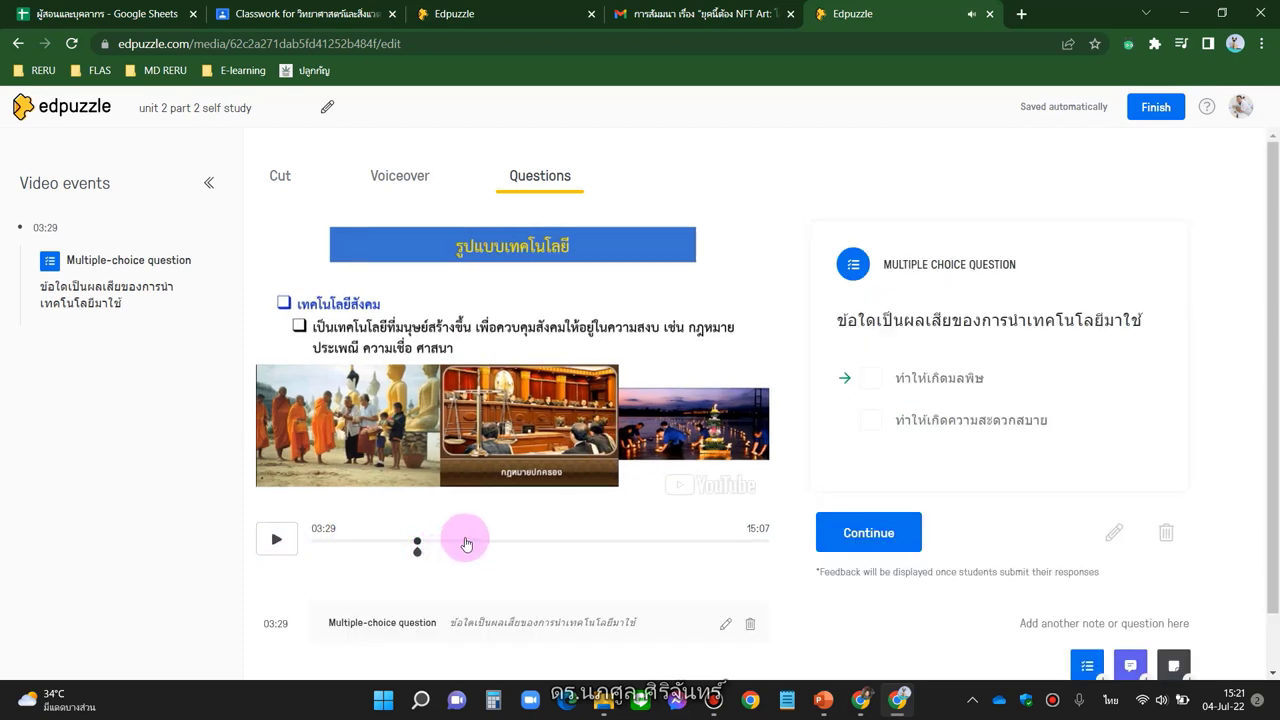
{"action": "left_click", "coordinate": [488, 541]}
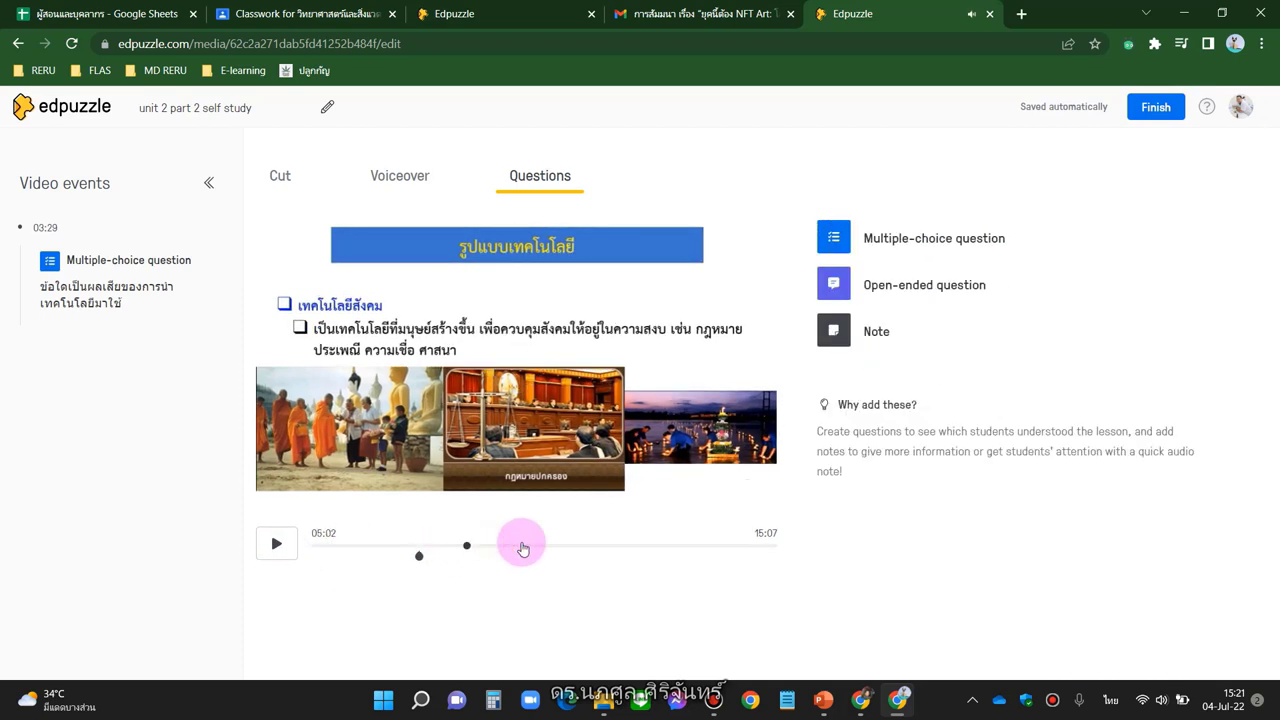
{"action": "left_click", "coordinate": [525, 550]}
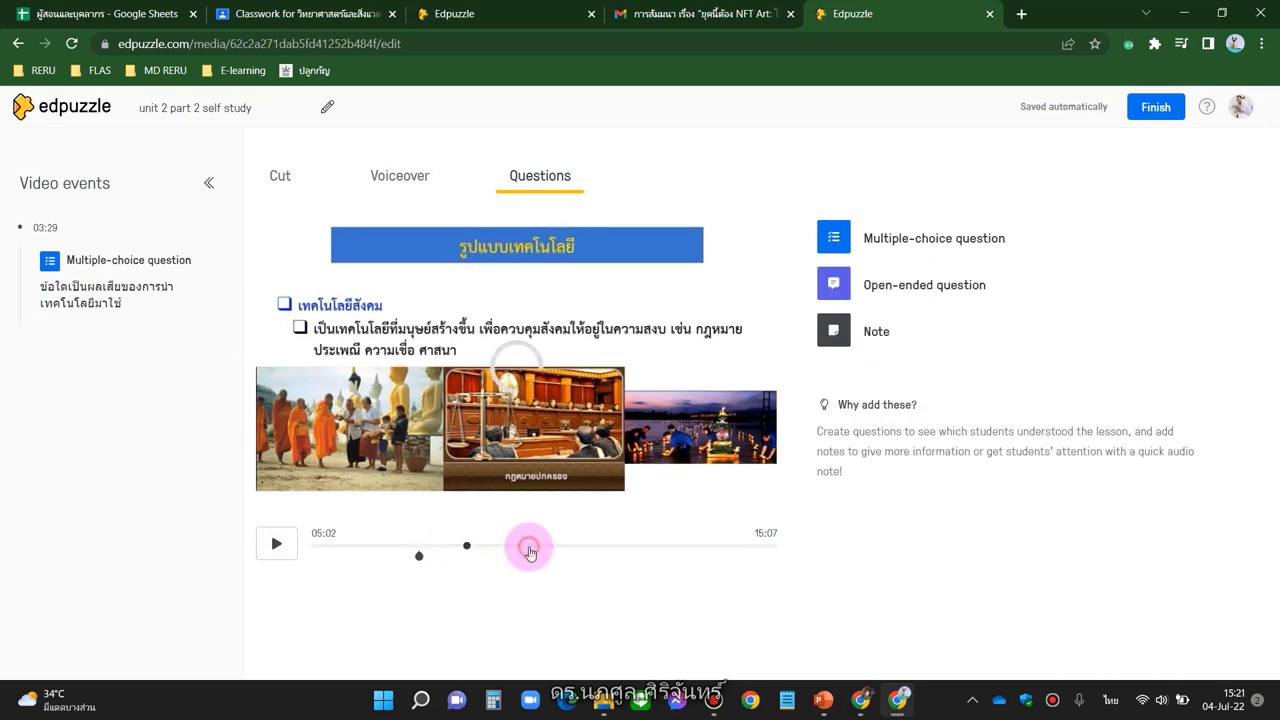
{"action": "left_click", "coordinate": [523, 543]}
{"action": "left_click", "coordinate": [546, 541]}
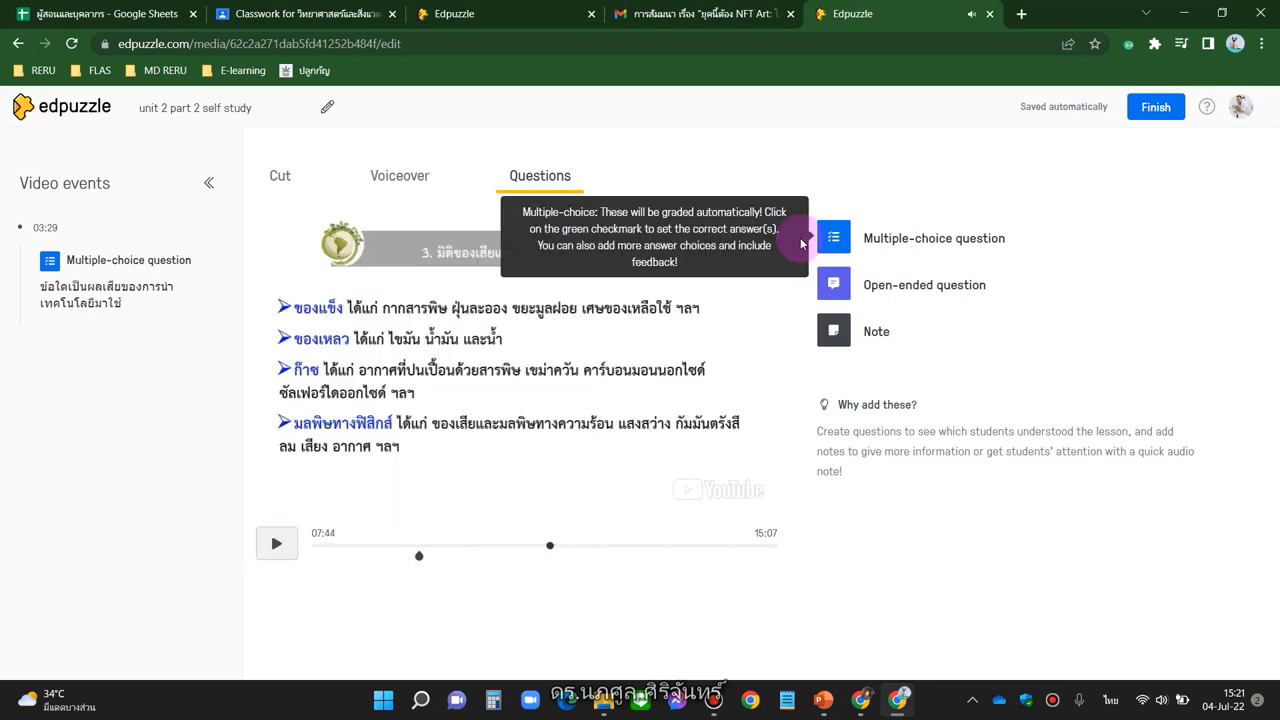
{"action": "left_click", "coordinate": [934, 238]}
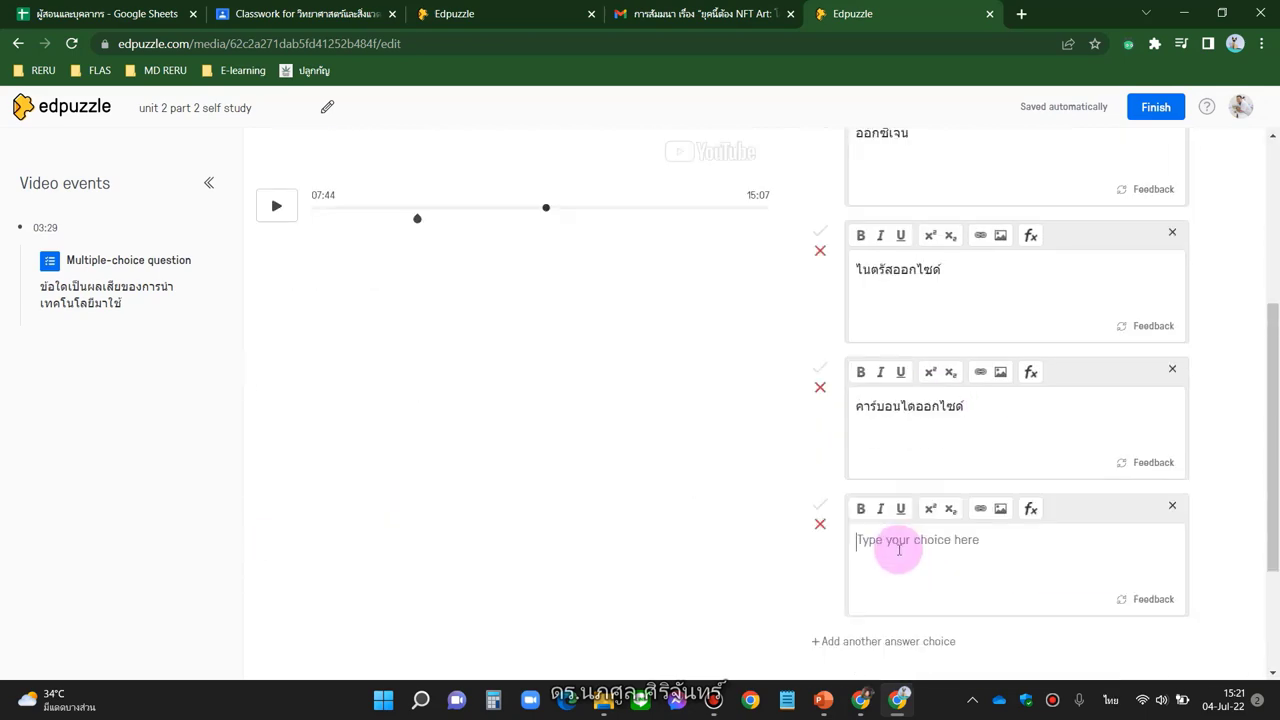
Move the video to 13:43 for the multiple-choice question บุคคลในลักษณะใดที่จะส่งผลให้การใช้ทรัพยากรธรรมชาติคุ้มค่า
{"action": "left_click", "coordinate": [628, 533]}
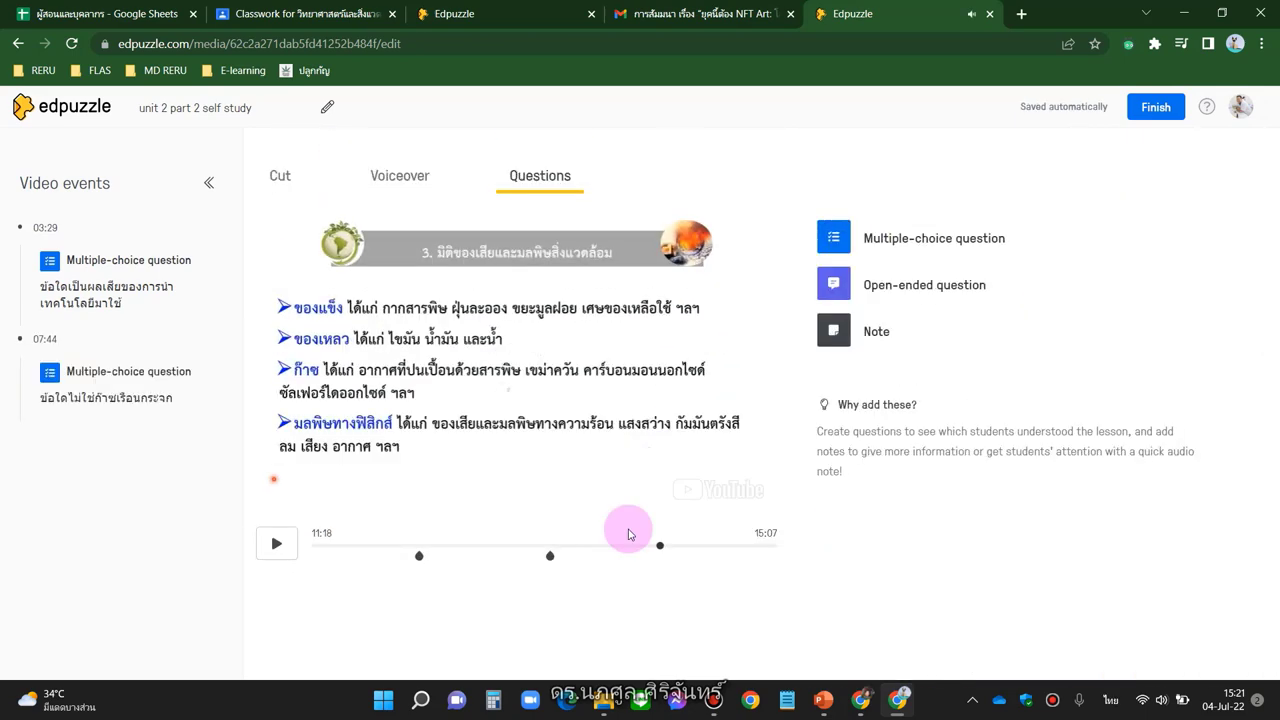
{"action": "left_click", "coordinate": [692, 548]}
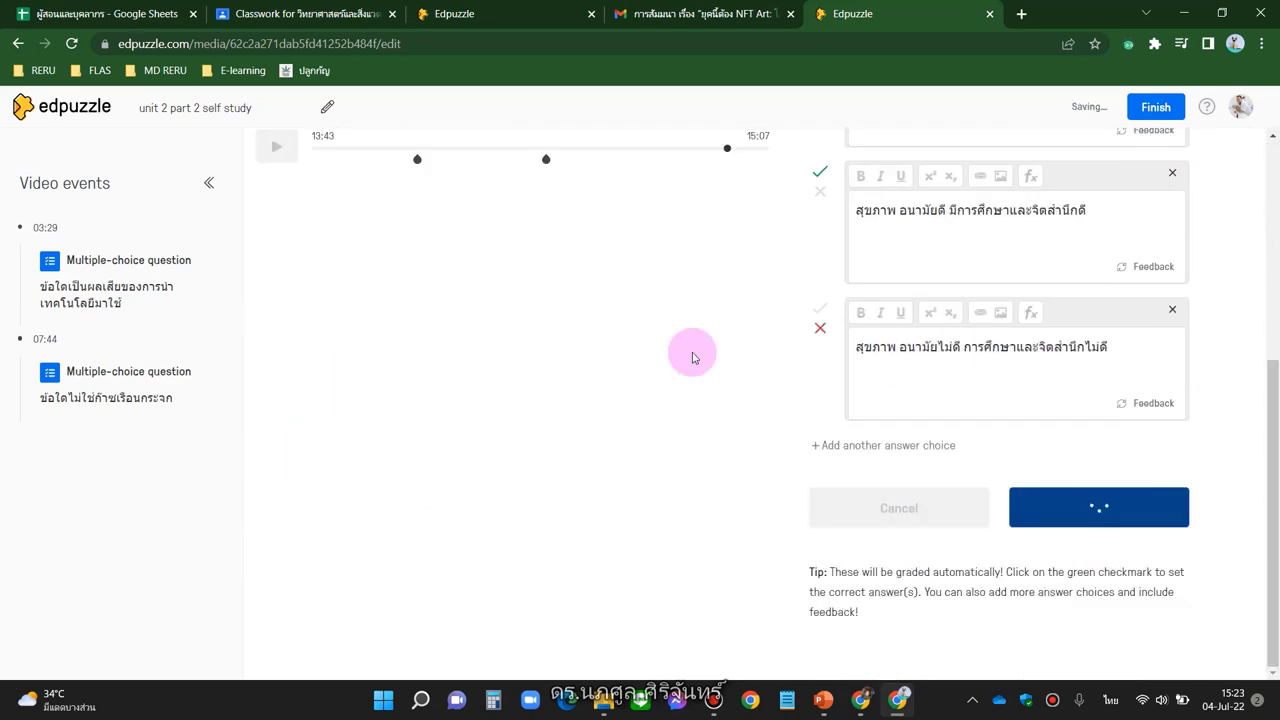
Add a multiple-choice question at 15:05 asking ข้อใดไม่ได้ช่วยในการอนุรักษ์ทรัพยากรธรรมชาติและสิ่งแวดล้อม, with the first choice การบวชพระในป่า
{"action": "left_click", "coordinate": [841, 246]}
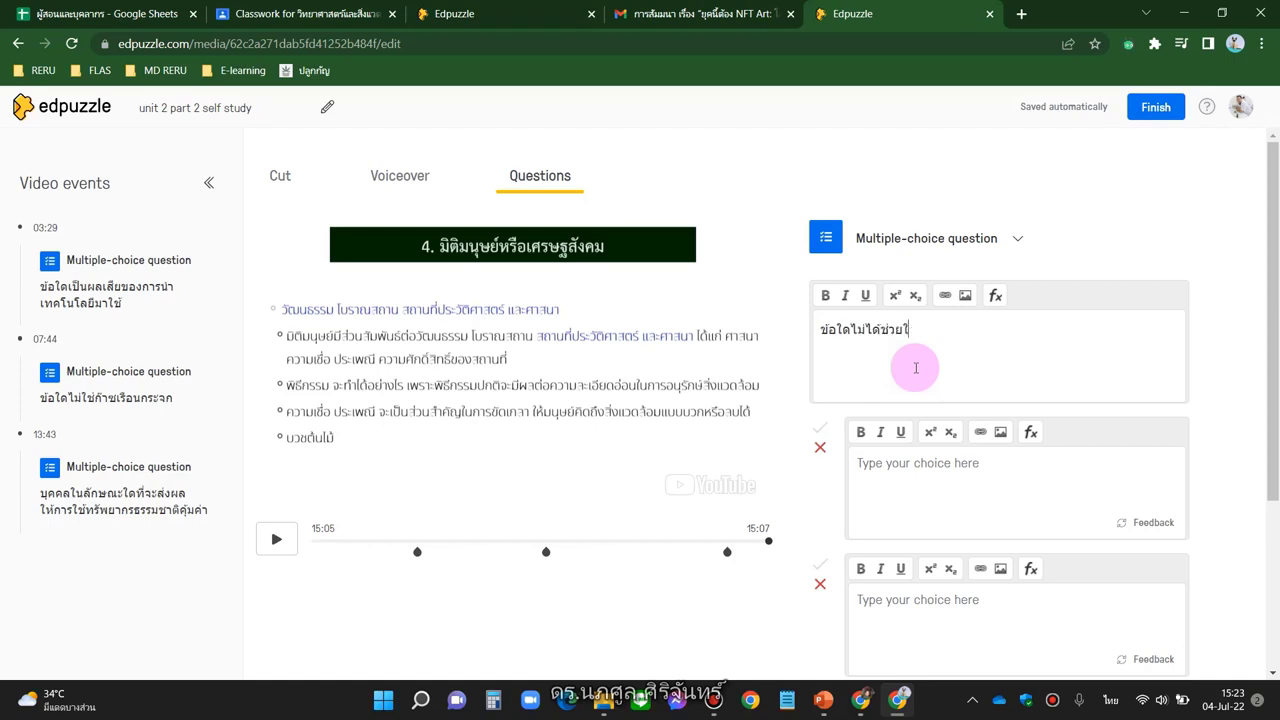
{"action": "type", "text": "นการอนุรักษ์ทรัพยากรธรรมชาติและสิ่งแวดล้อม"}
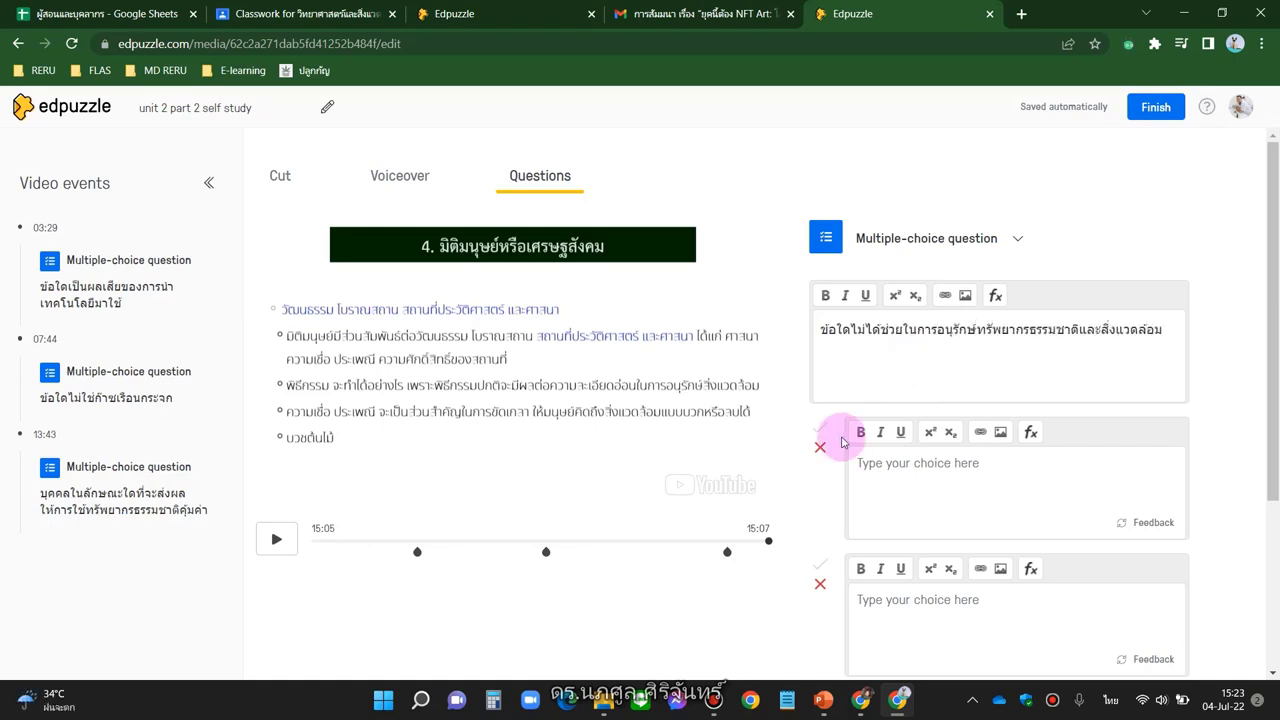
{"action": "left_click", "coordinate": [889, 479]}
{"action": "type", "text": "การบวชพระ"}
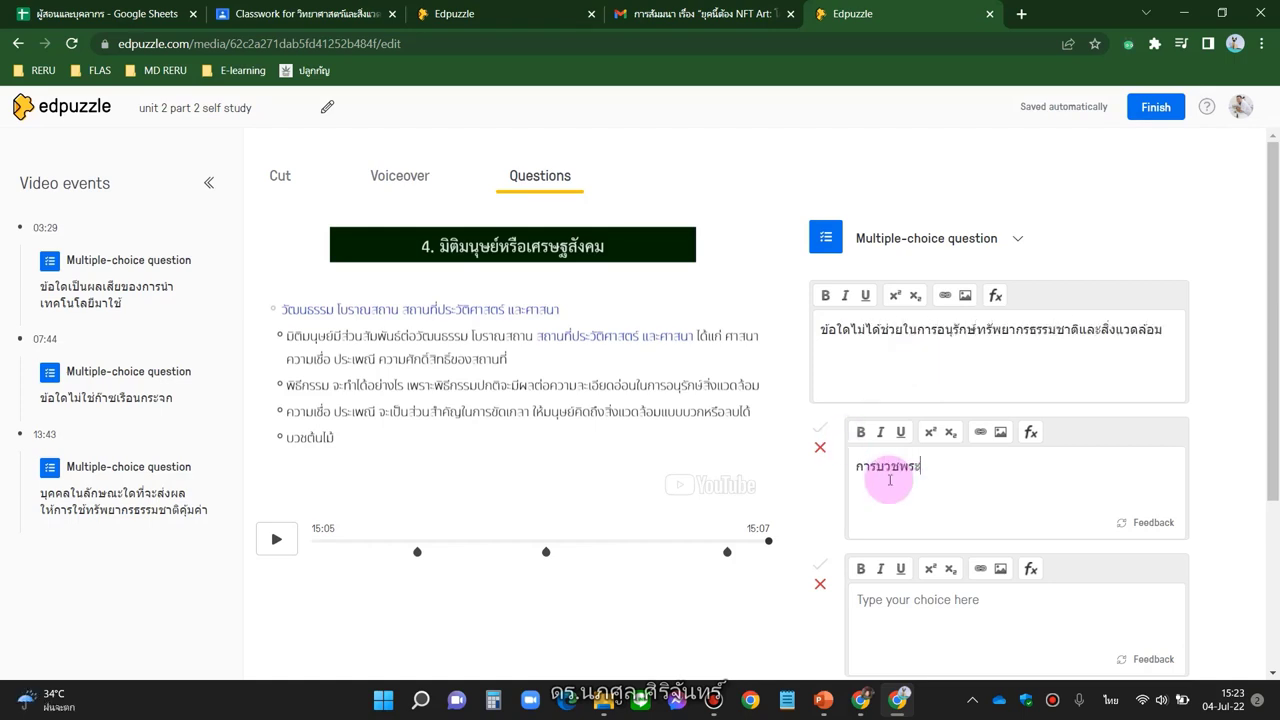
{"action": "scroll", "coordinate": [820, 420], "scroll_direction": "down", "scroll_amount": 2}
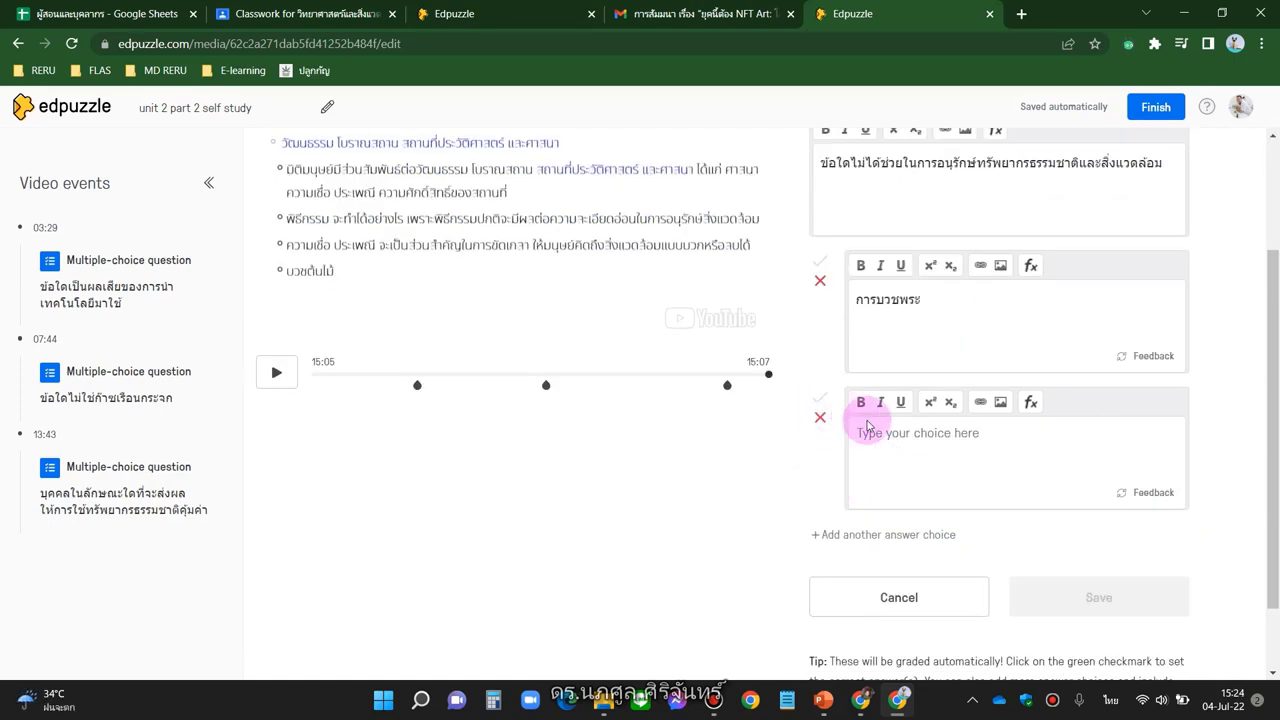
{"action": "left_click", "coordinate": [956, 308]}
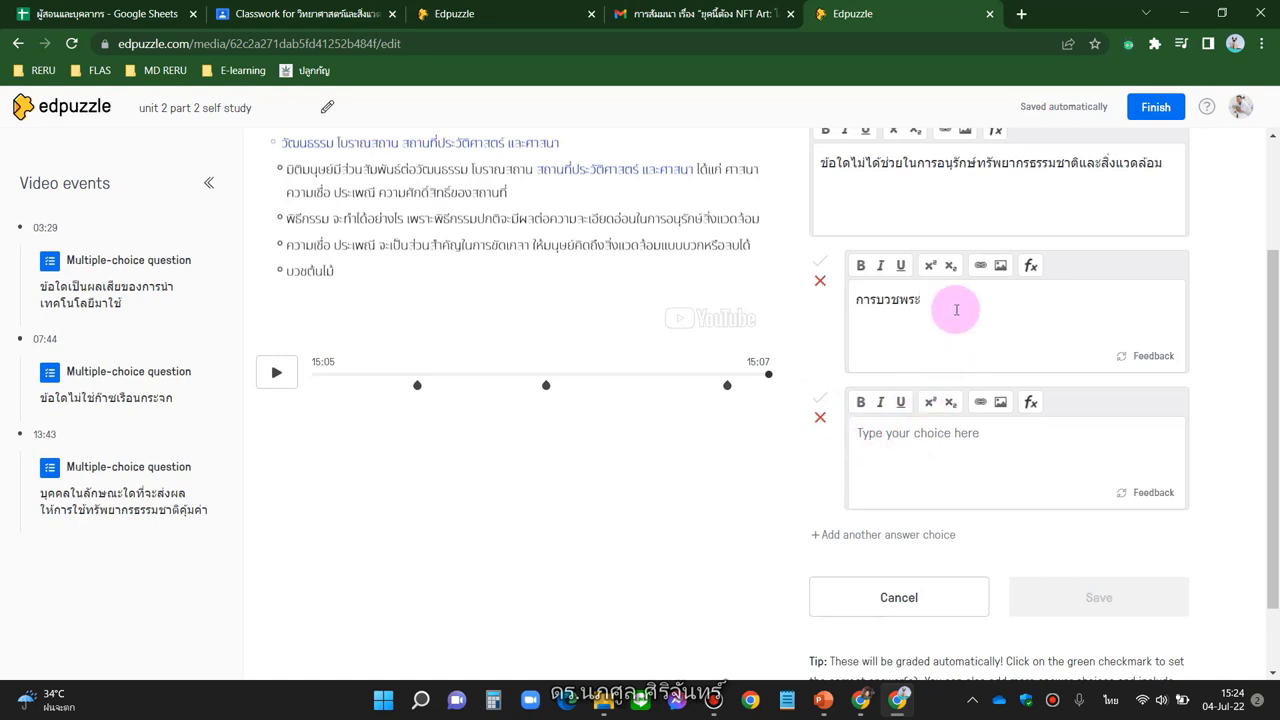
Enter การบวชป่า as the second choice, mark การบวชพระในป่า as correct and save the question
{"action": "left_click", "coordinate": [1004, 478]}
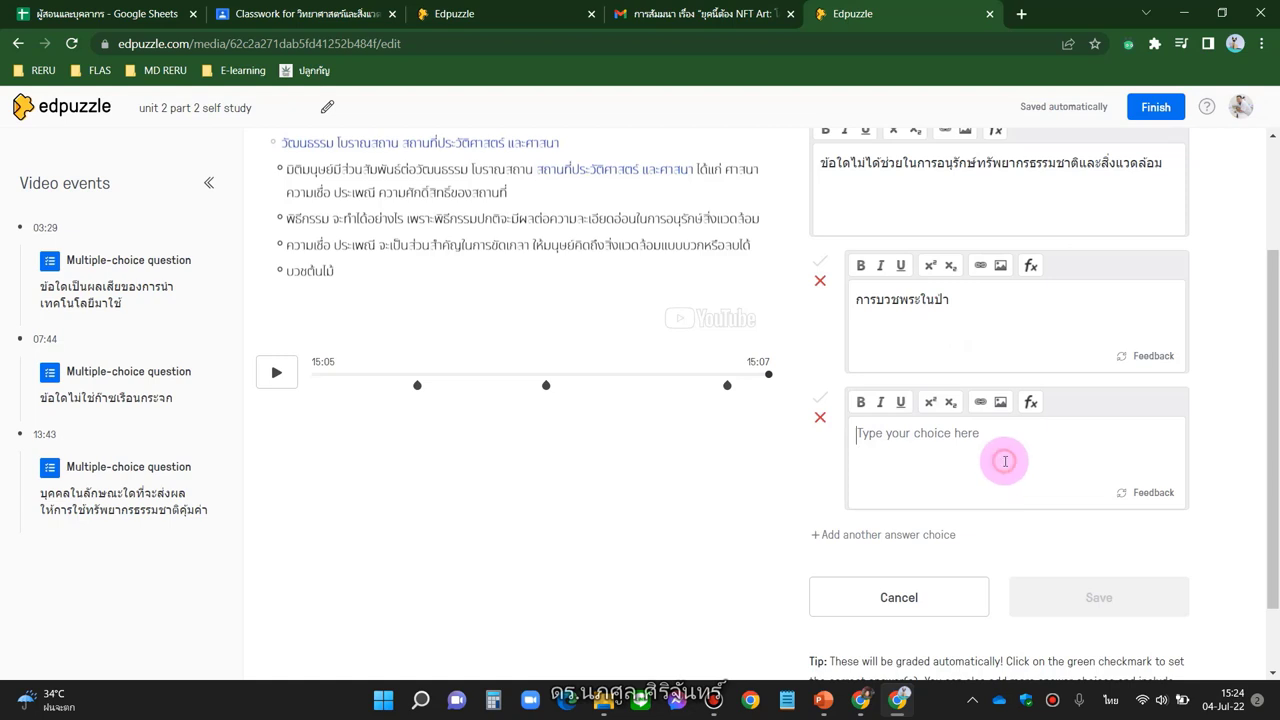
{"action": "type", "text": "การบวชป่า"}
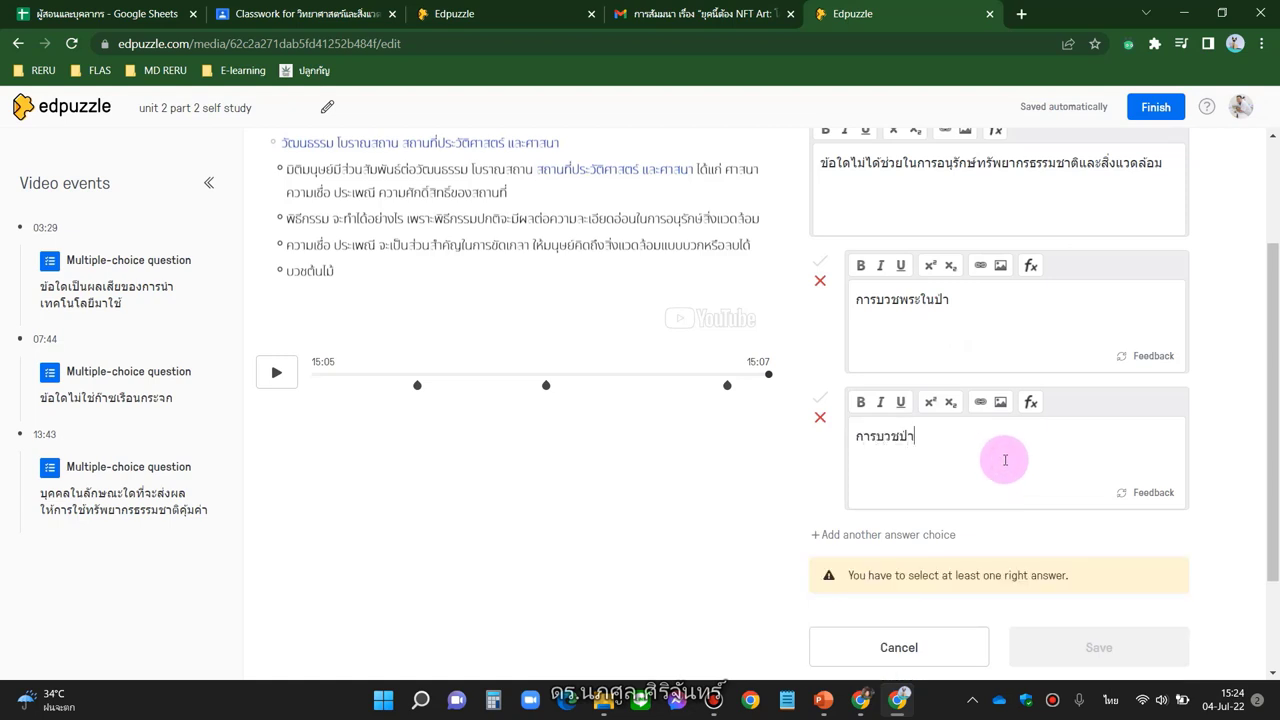
{"action": "left_click", "coordinate": [818, 263]}
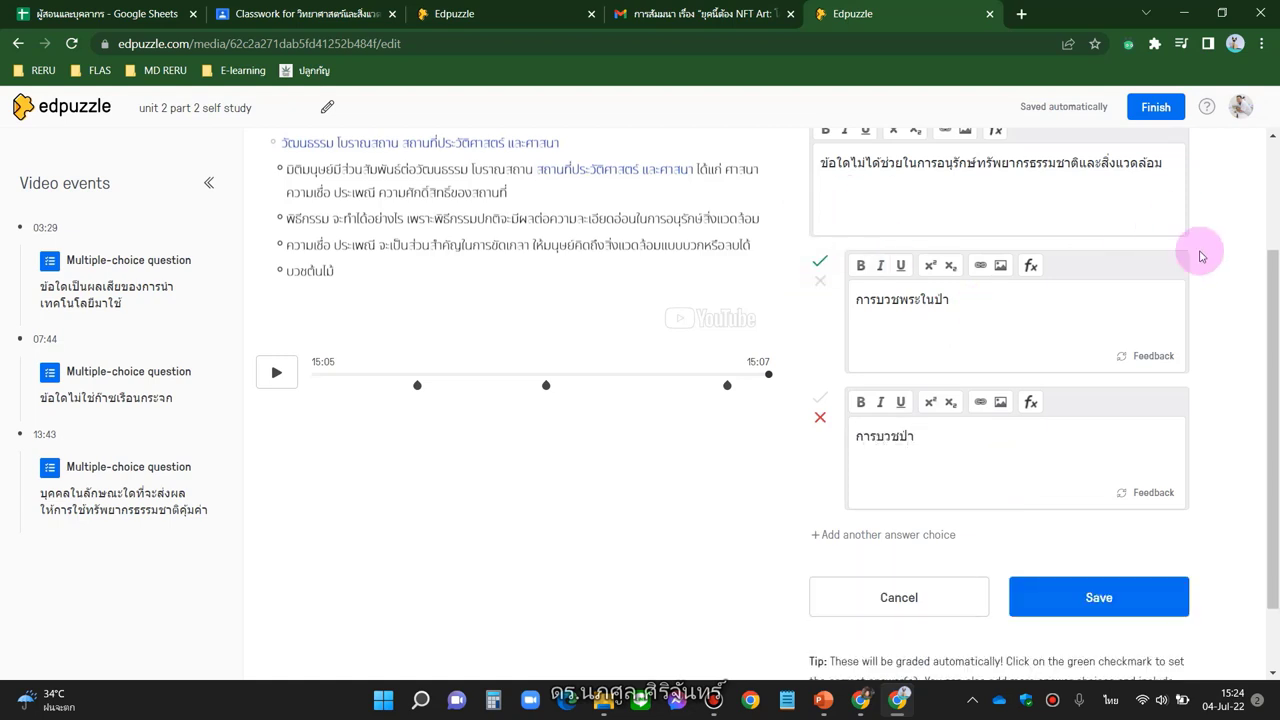
{"action": "left_click", "coordinate": [1094, 594]}
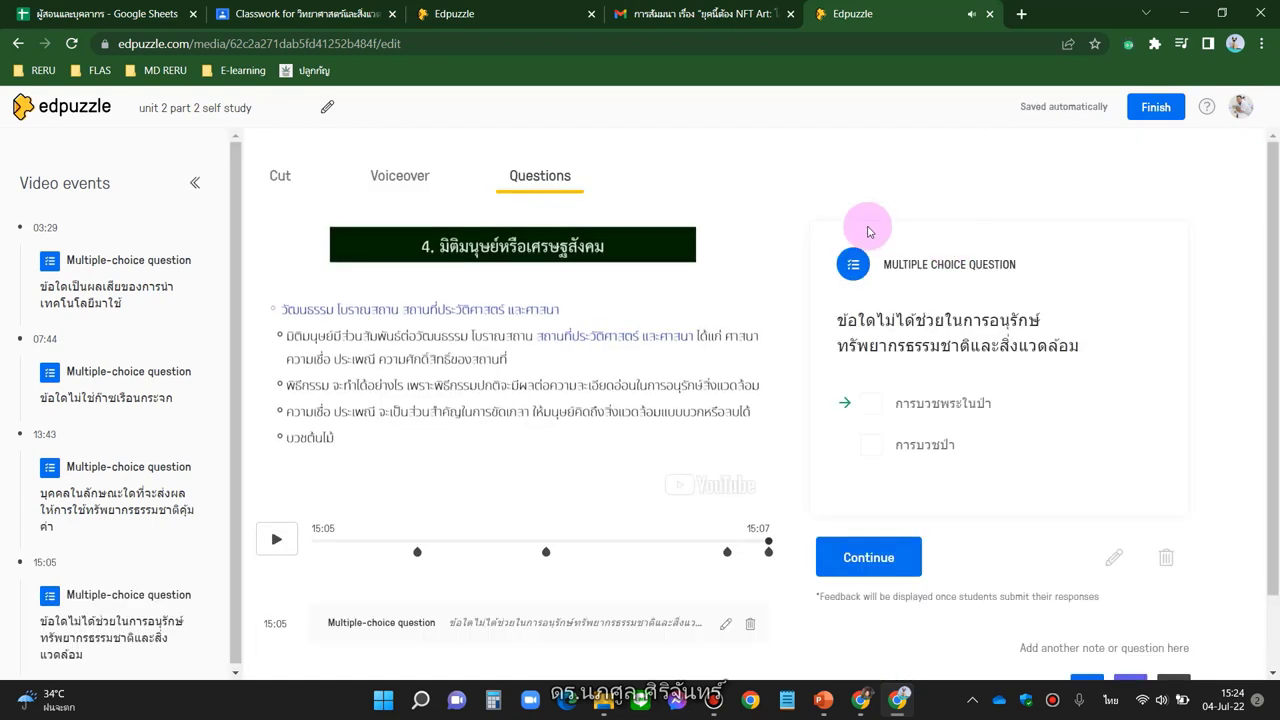
Finish editing the video lesson and look over its preview page
{"action": "left_click", "coordinate": [1156, 107]}
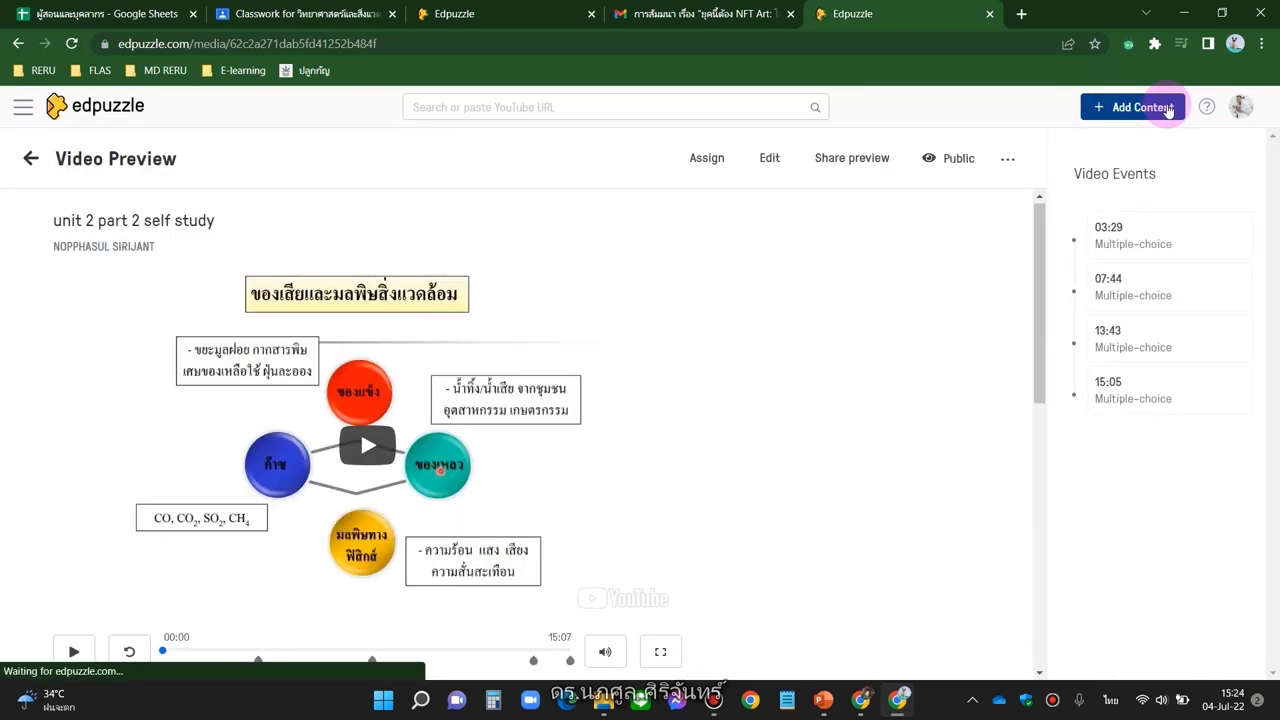
{"action": "scroll", "coordinate": [747, 360], "scroll_direction": "down", "scroll_amount": 1}
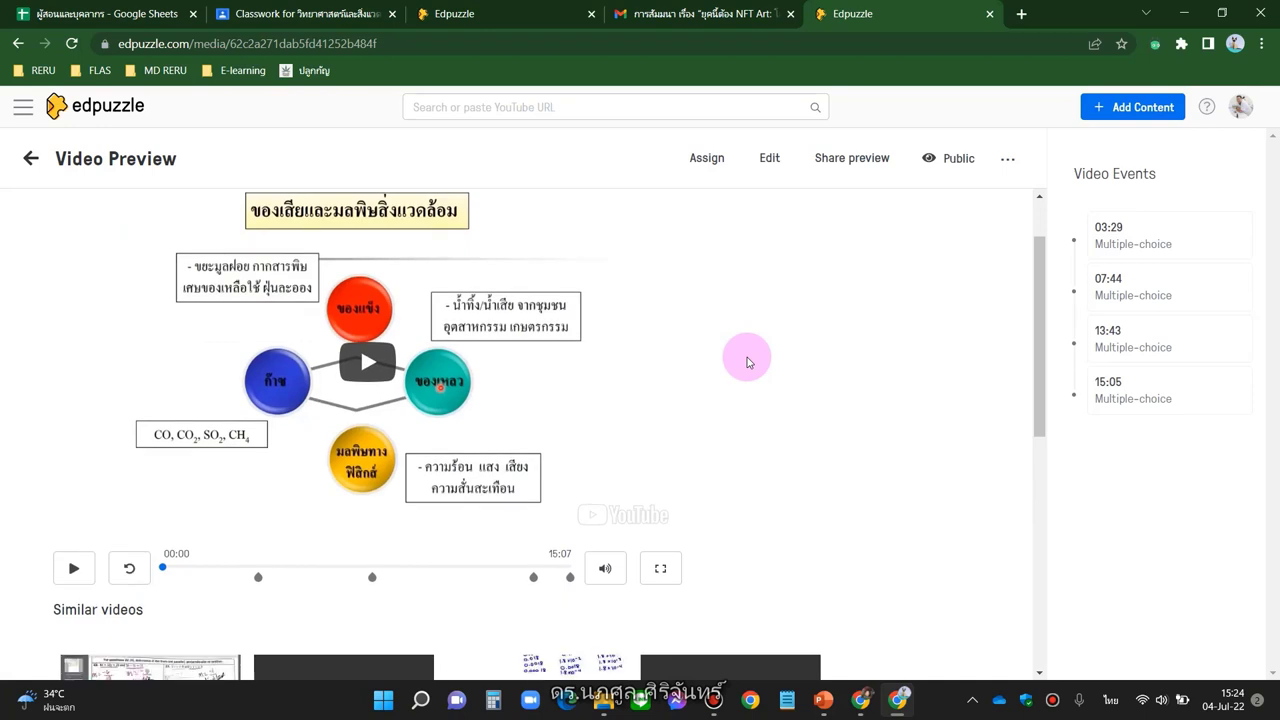
{"action": "scroll", "coordinate": [747, 357], "scroll_direction": "up", "scroll_amount": 1}
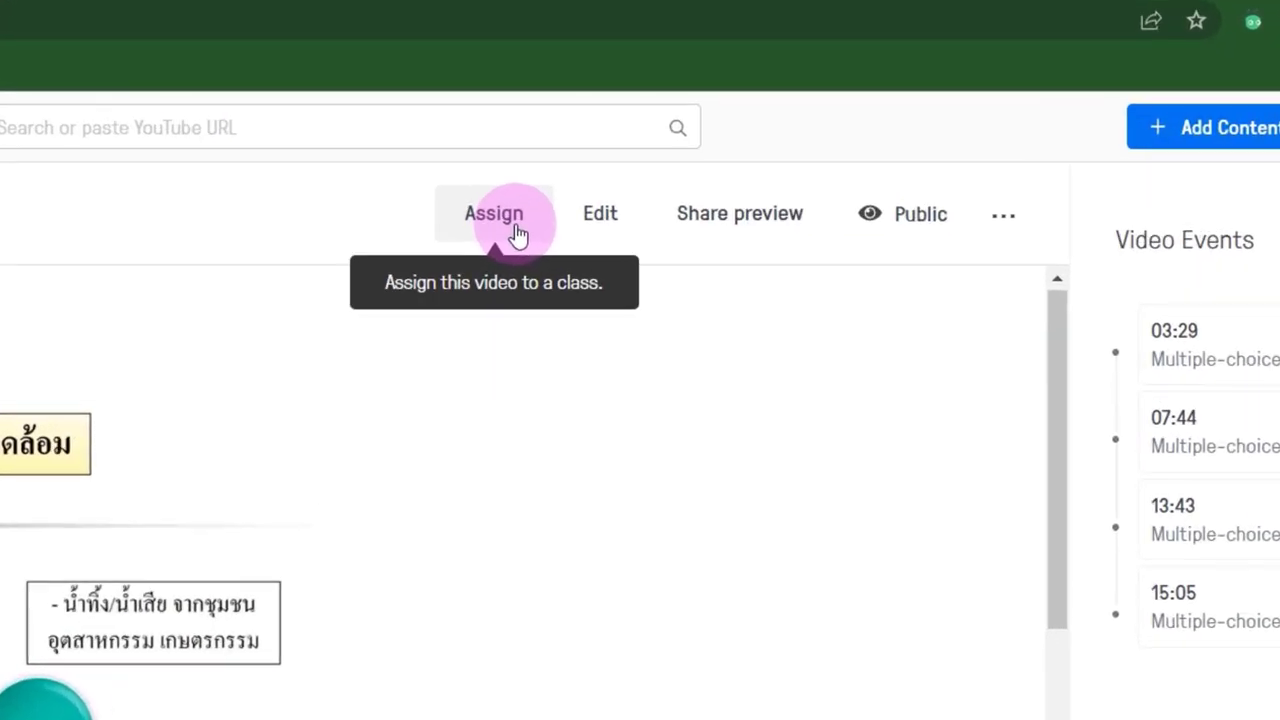
Start assigning the video lesson and select the class วิทยาศาสตร์และสิ่งแวดล้อมเพื่อคุณภาพชีวิต, with Today as the start date
{"action": "left_click", "coordinate": [517, 230]}
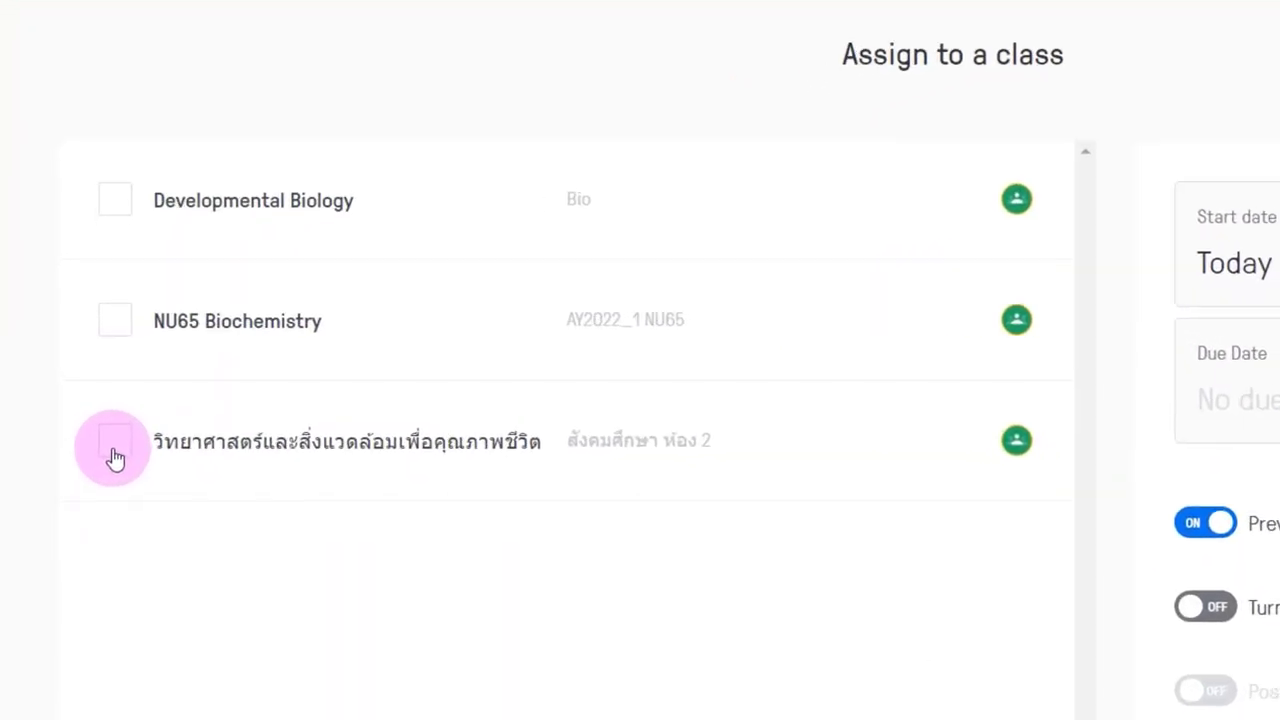
{"action": "left_click", "coordinate": [115, 455]}
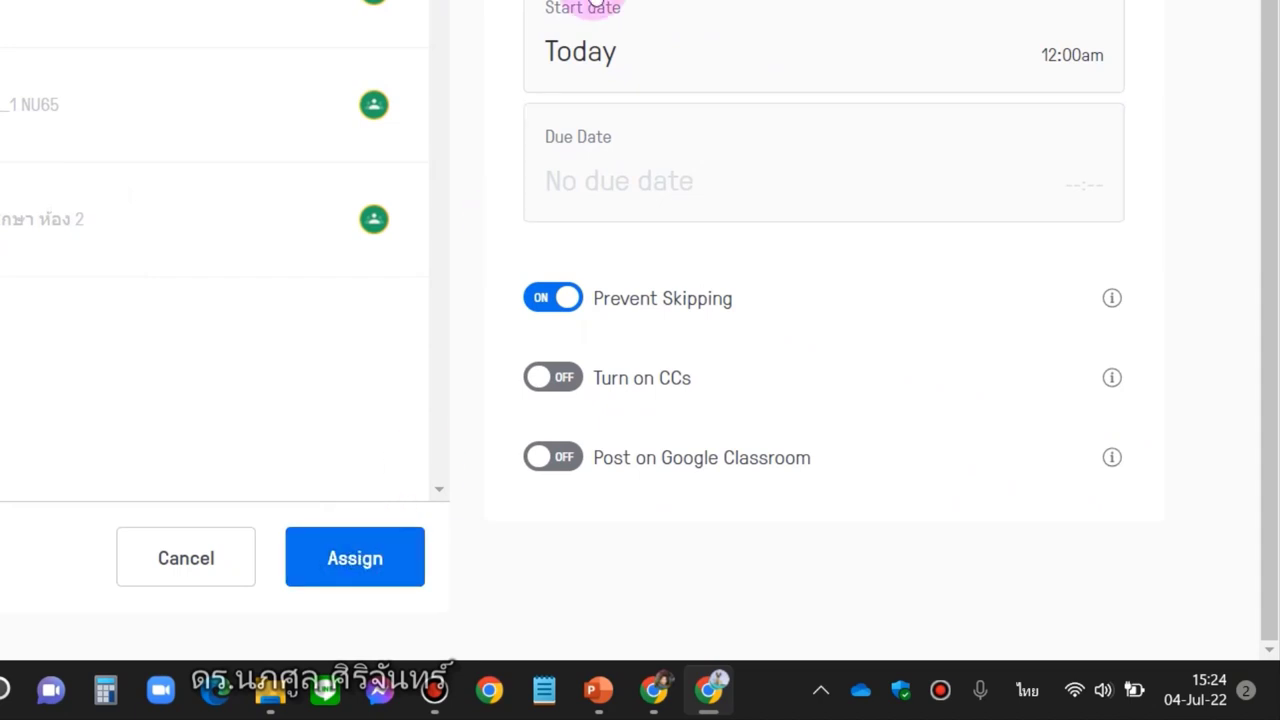
{"action": "left_click", "coordinate": [586, 49]}
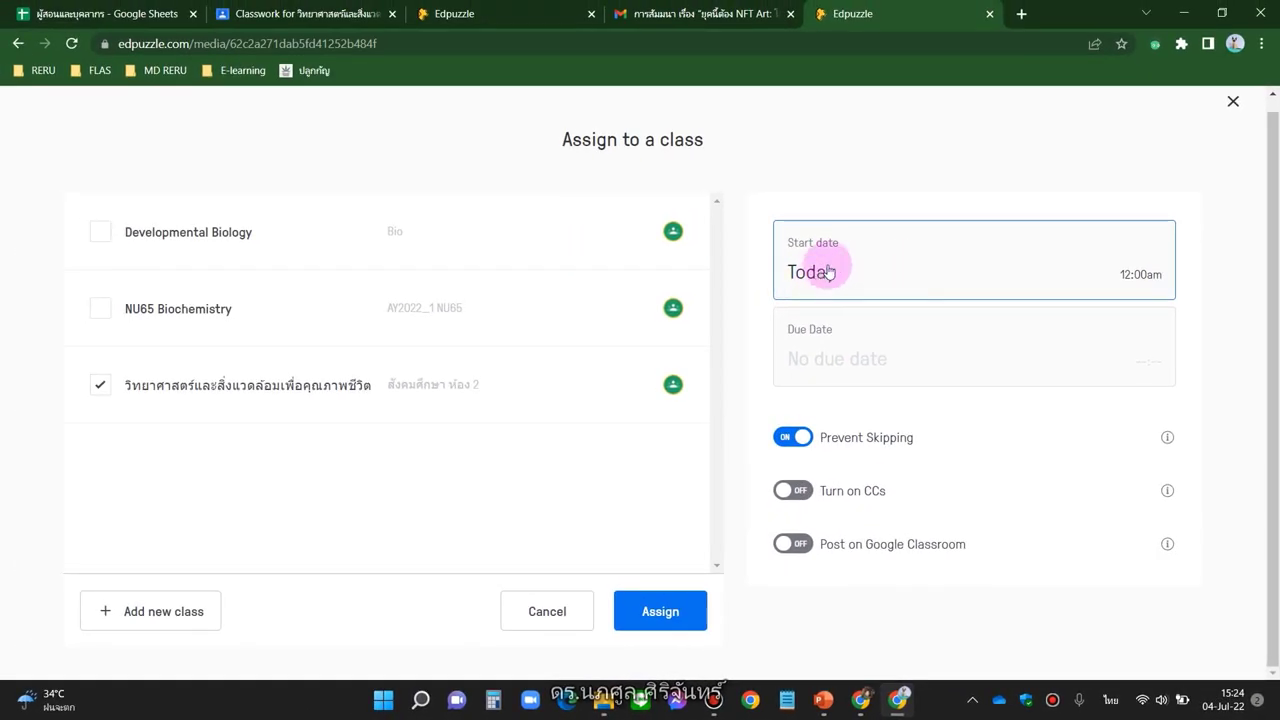
Set the assignment's due date to July 7th at 11:59 pm and save it
{"action": "left_click", "coordinate": [834, 340]}
{"action": "left_click", "coordinate": [836, 355]}
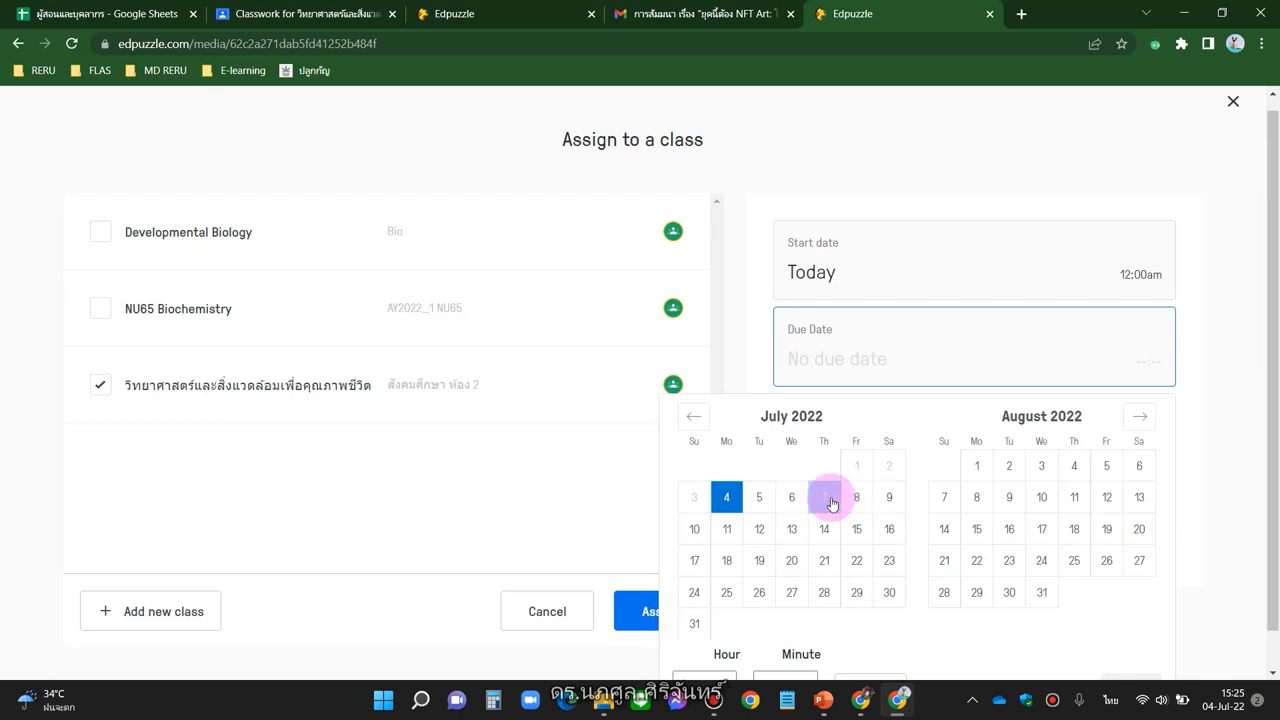
{"action": "left_click", "coordinate": [829, 501]}
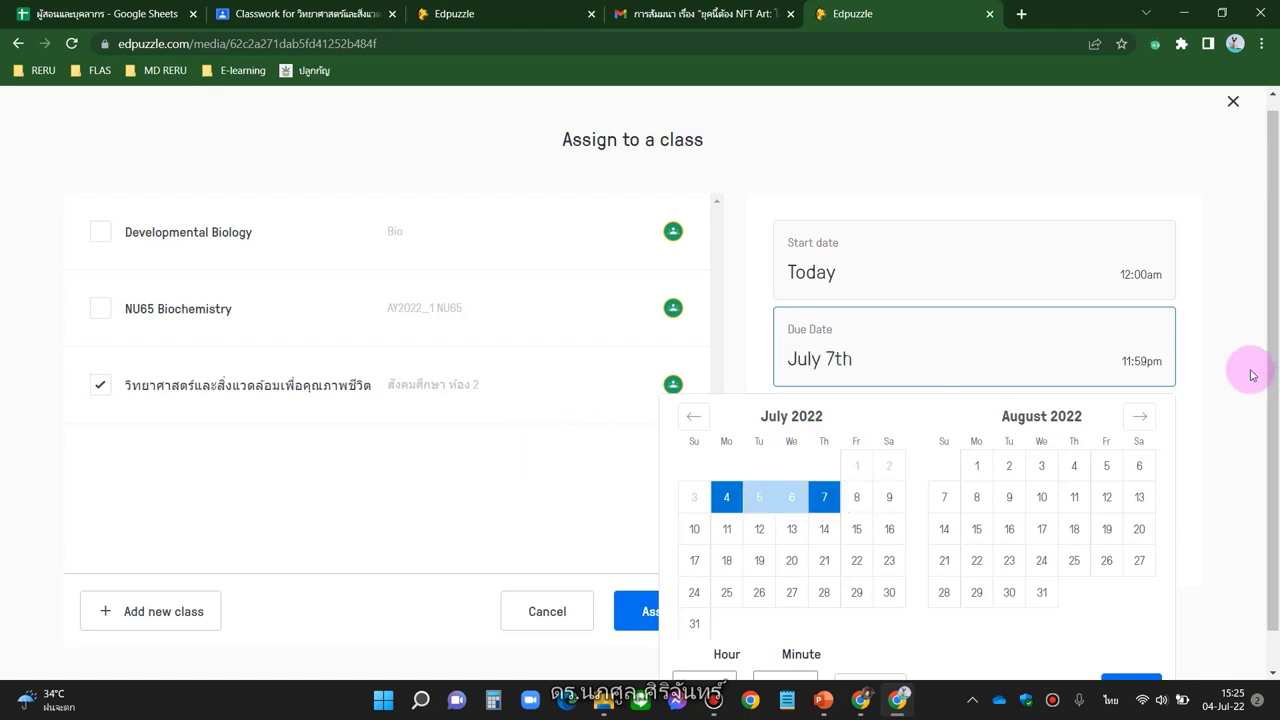
{"action": "scroll", "coordinate": [1252, 375], "scroll_direction": "down", "scroll_amount": 1}
{"action": "scroll", "coordinate": [1250, 370], "scroll_direction": "down", "scroll_amount": 1}
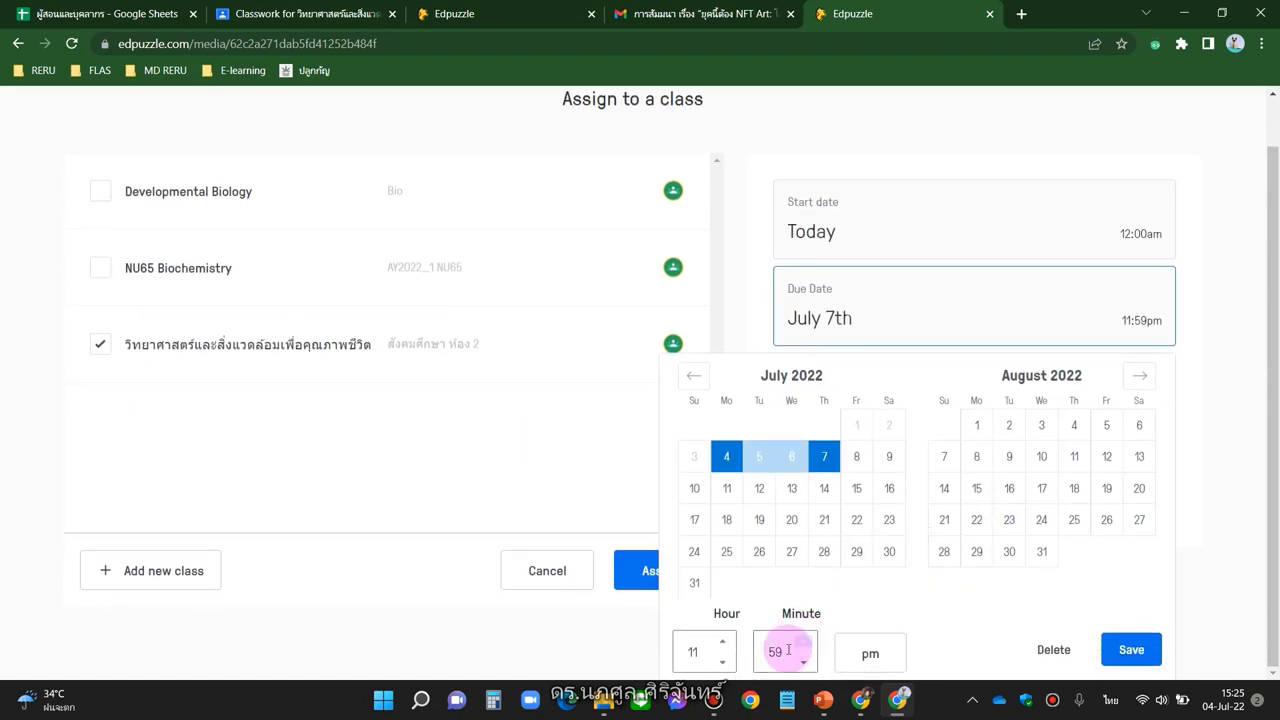
{"action": "left_click", "coordinate": [1141, 650]}
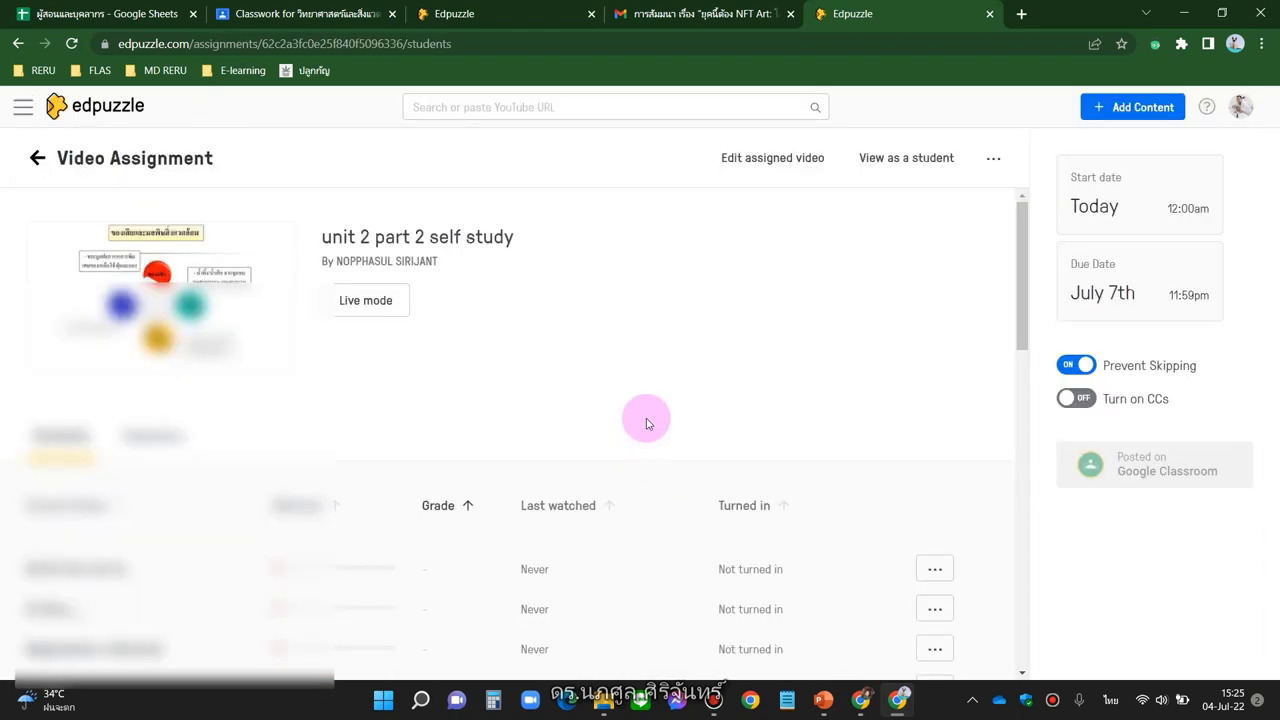
Review the student list of the video assignment, including the watched, grade and turned-in columns
{"action": "scroll", "coordinate": [649, 420], "scroll_direction": "down", "scroll_amount": 3}
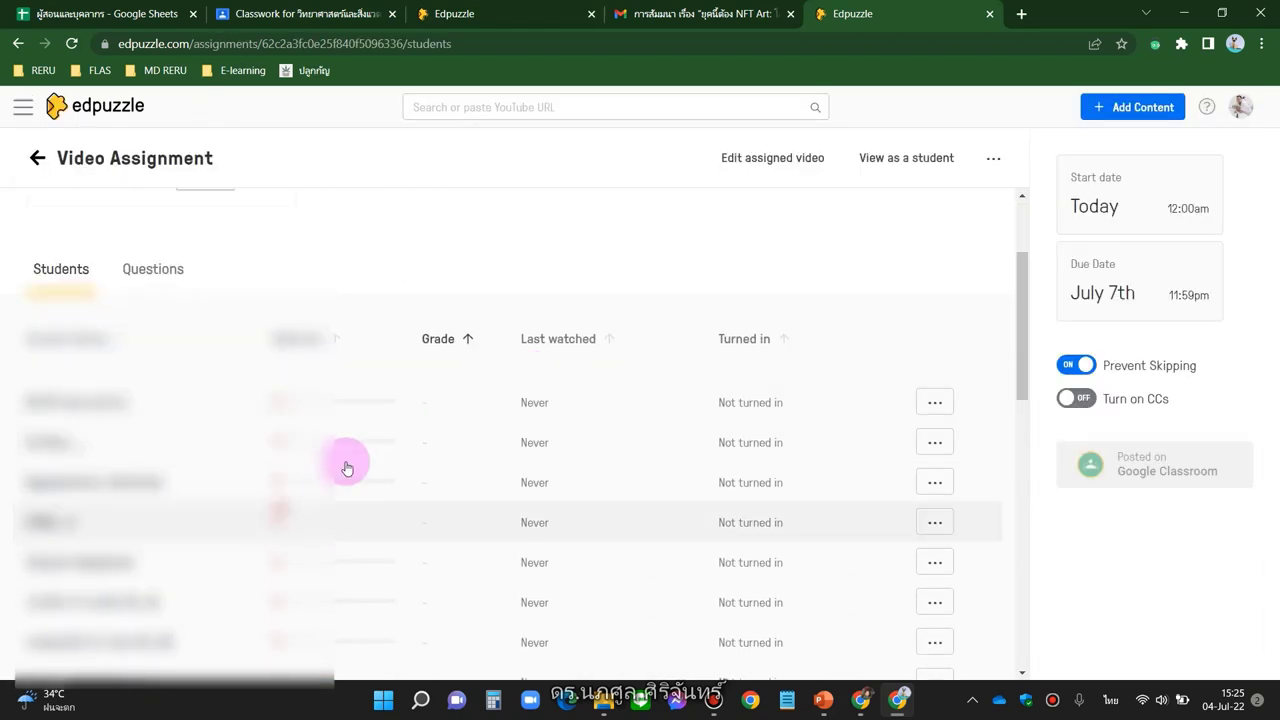
{"action": "scroll", "coordinate": [360, 350], "scroll_direction": "down", "scroll_amount": 1}
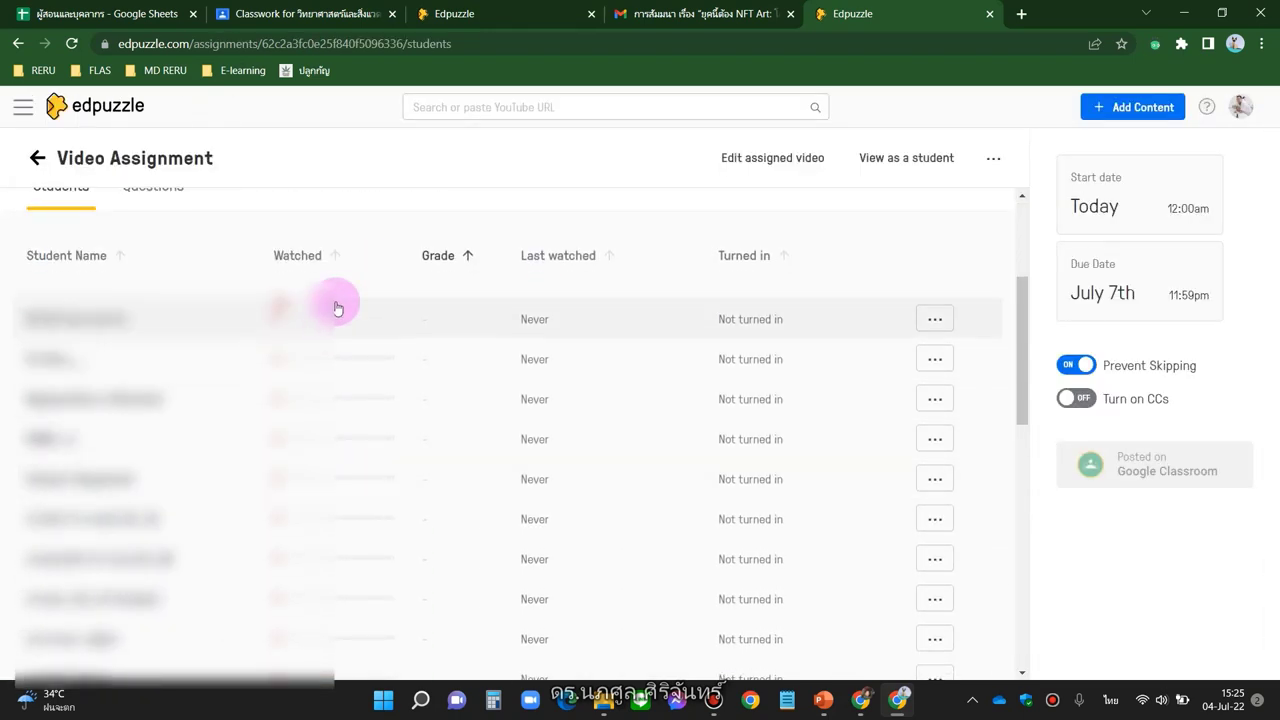
{"action": "scroll", "coordinate": [340, 507], "scroll_direction": "down", "scroll_amount": 8}
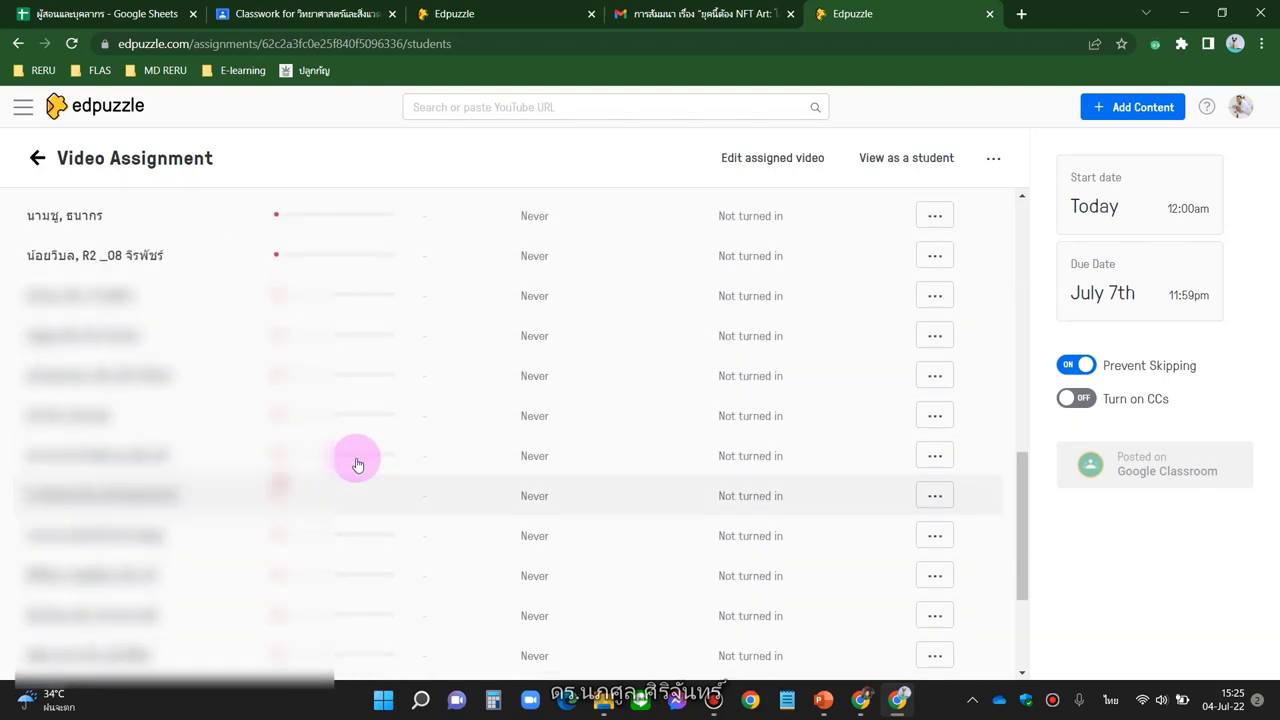
{"action": "scroll", "coordinate": [369, 551], "scroll_direction": "down", "scroll_amount": 3}
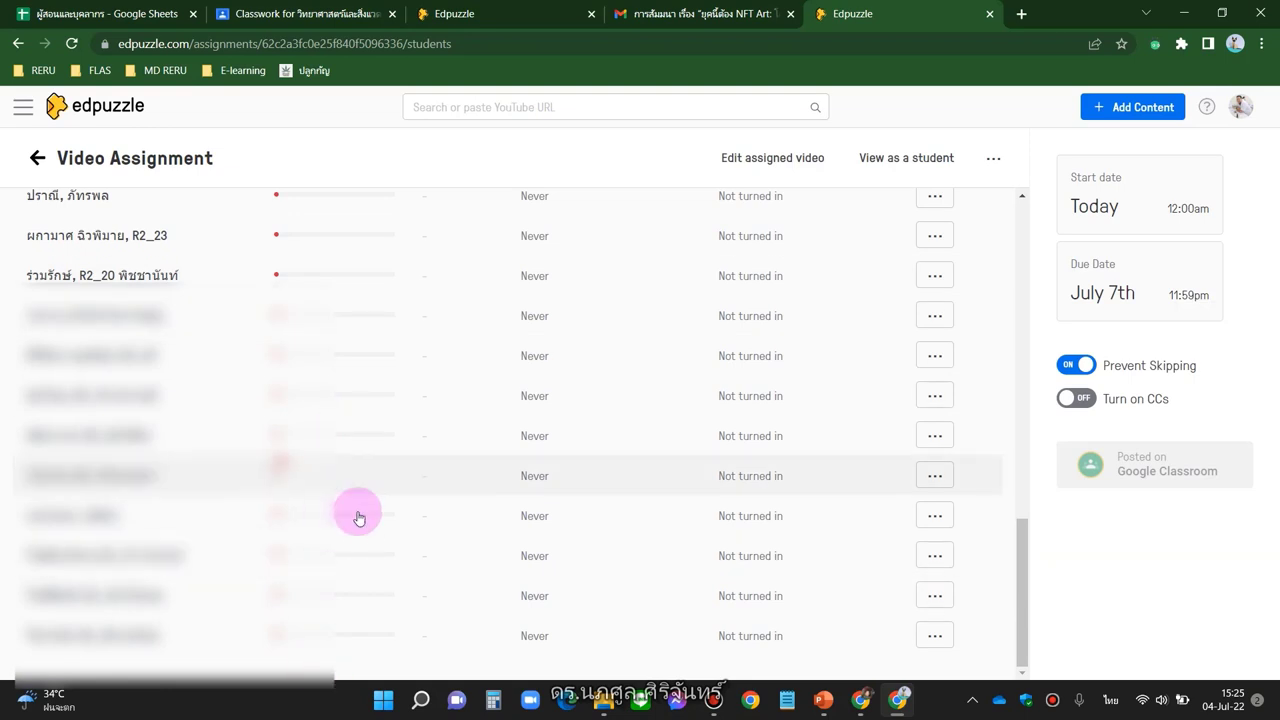
{"action": "scroll", "coordinate": [386, 449], "scroll_direction": "up", "scroll_amount": 10}
{"action": "scroll", "coordinate": [389, 450], "scroll_direction": "up", "scroll_amount": 3}
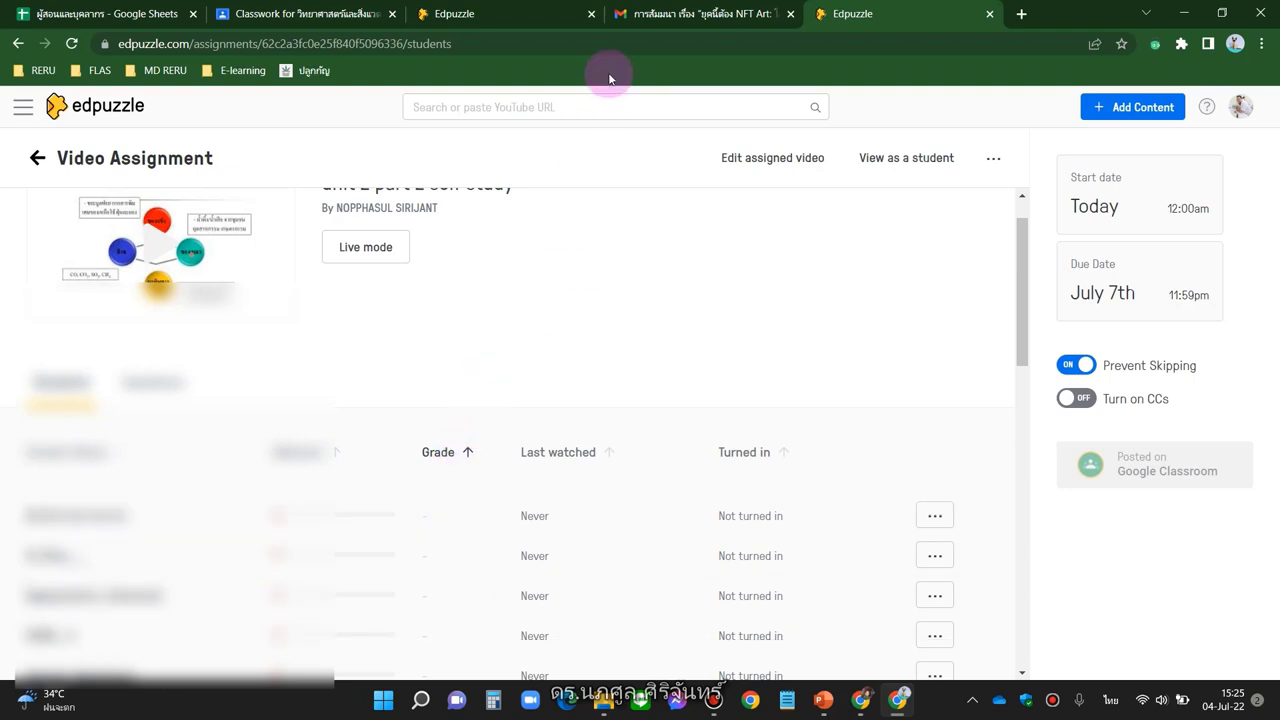
Switch to the Google Classroom classwork page, expand the assignment Edpuzzle - unit 2 part 2 self study and open it for editing
{"action": "left_click", "coordinate": [312, 16]}
{"action": "left_click", "coordinate": [27, 113]}
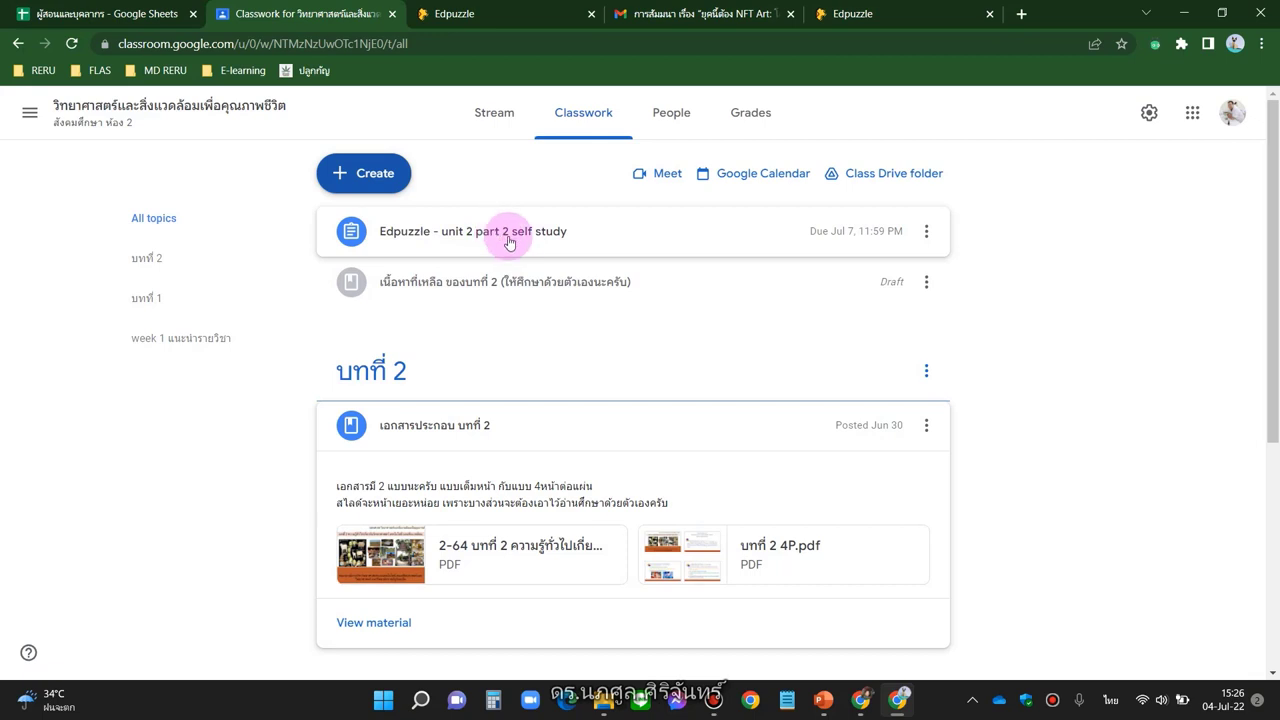
{"action": "left_click", "coordinate": [585, 238]}
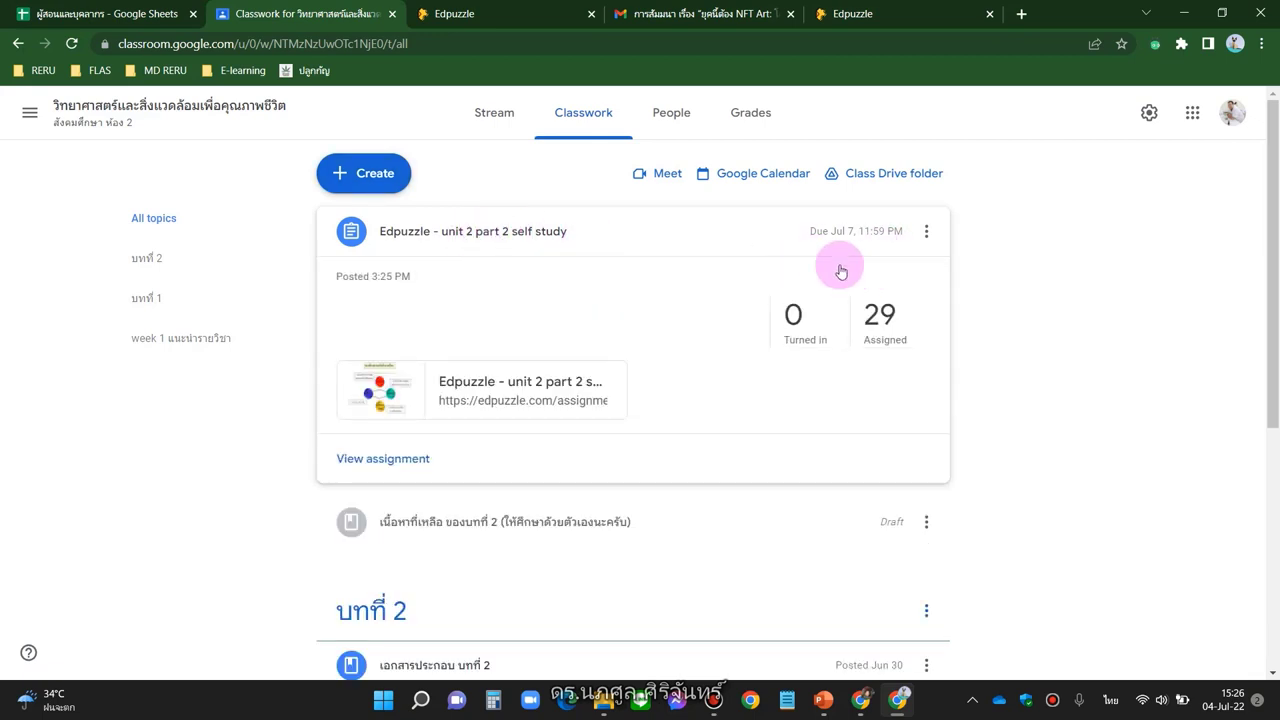
{"action": "left_click", "coordinate": [933, 240]}
{"action": "left_click", "coordinate": [857, 266]}
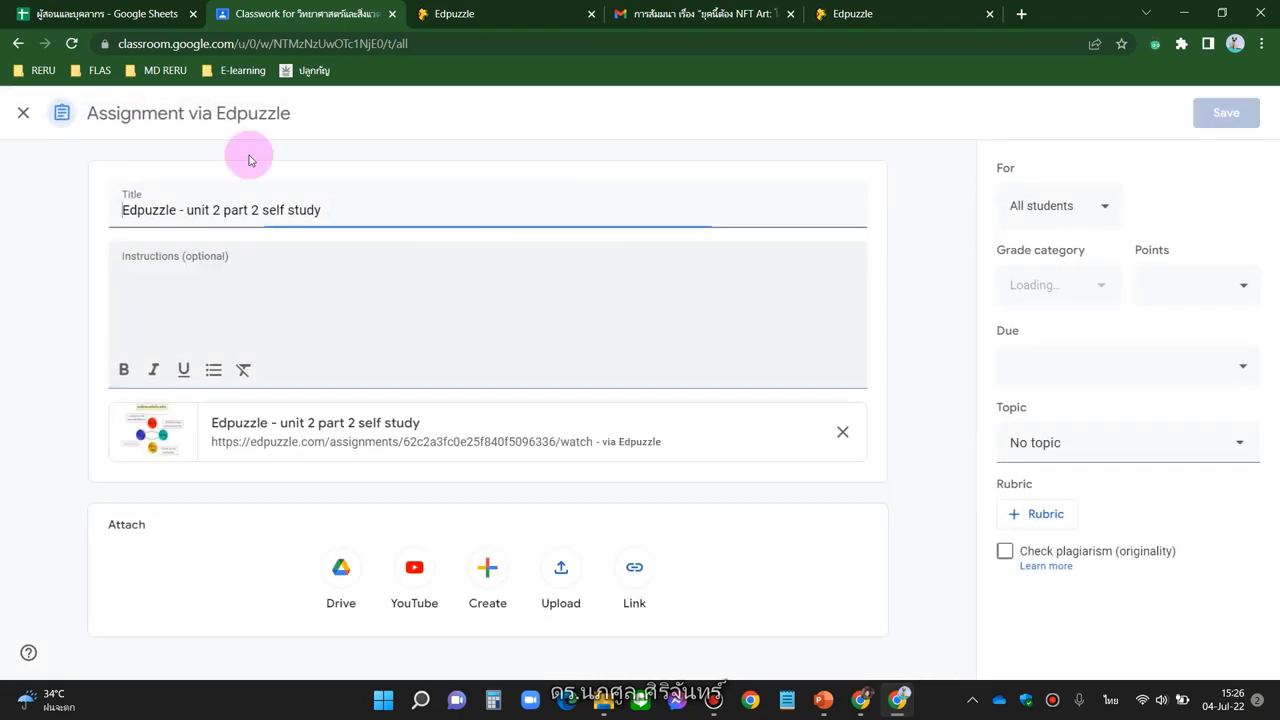
Replace Edpuzzle in the title with ศึกษาด้วยตัวเอง (เนื้อหาที่เหลือในบทที่ 2) and add instructions เรียนโดยการคลิกที่ลิงค์เพื่อดูวีดีโอ และตอบคำถามระหว่างดู with the 24.00 น. deadline on วันพฤหัสบดีที่ 7 กรกฎาคม 2565
{"action": "double_click", "coordinate": [168, 209]}
{"action": "type", "text": "ศึกษาด้วยตัวเอง (เนื้อหาที่เหลือในบทที่"}
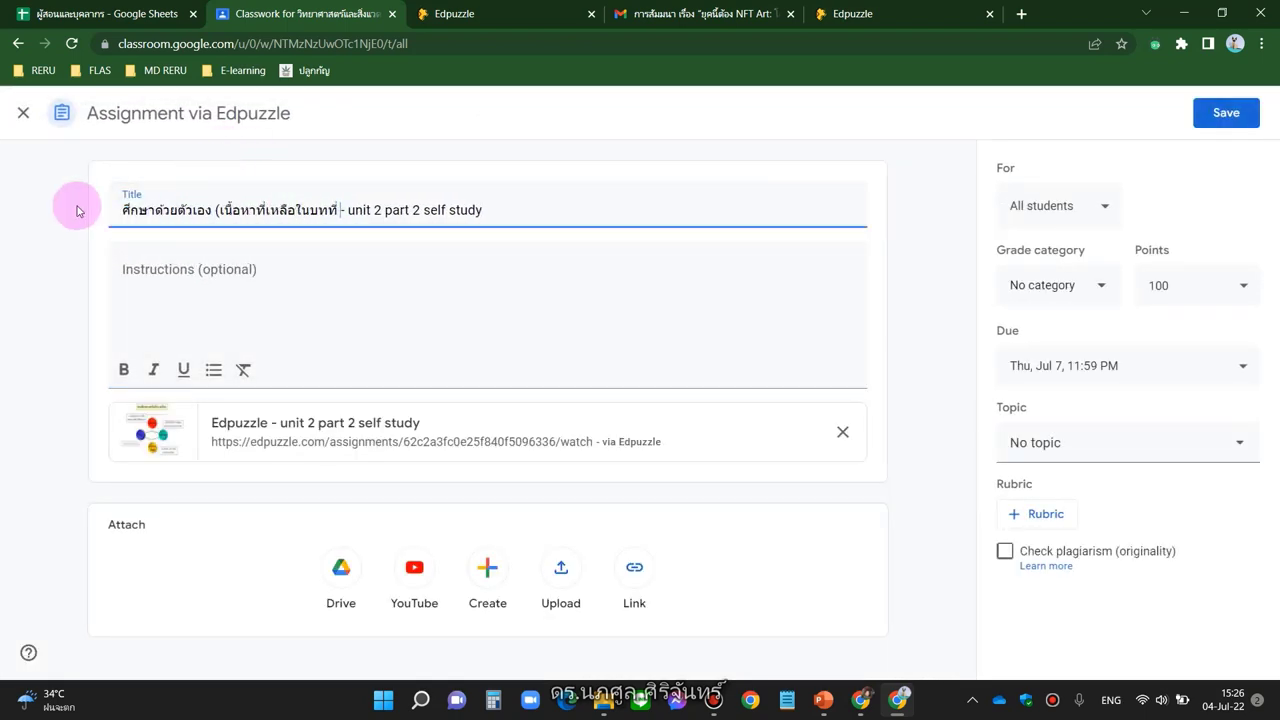
{"action": "type", "text": " 2)"}
{"action": "left_click", "coordinate": [147, 285]}
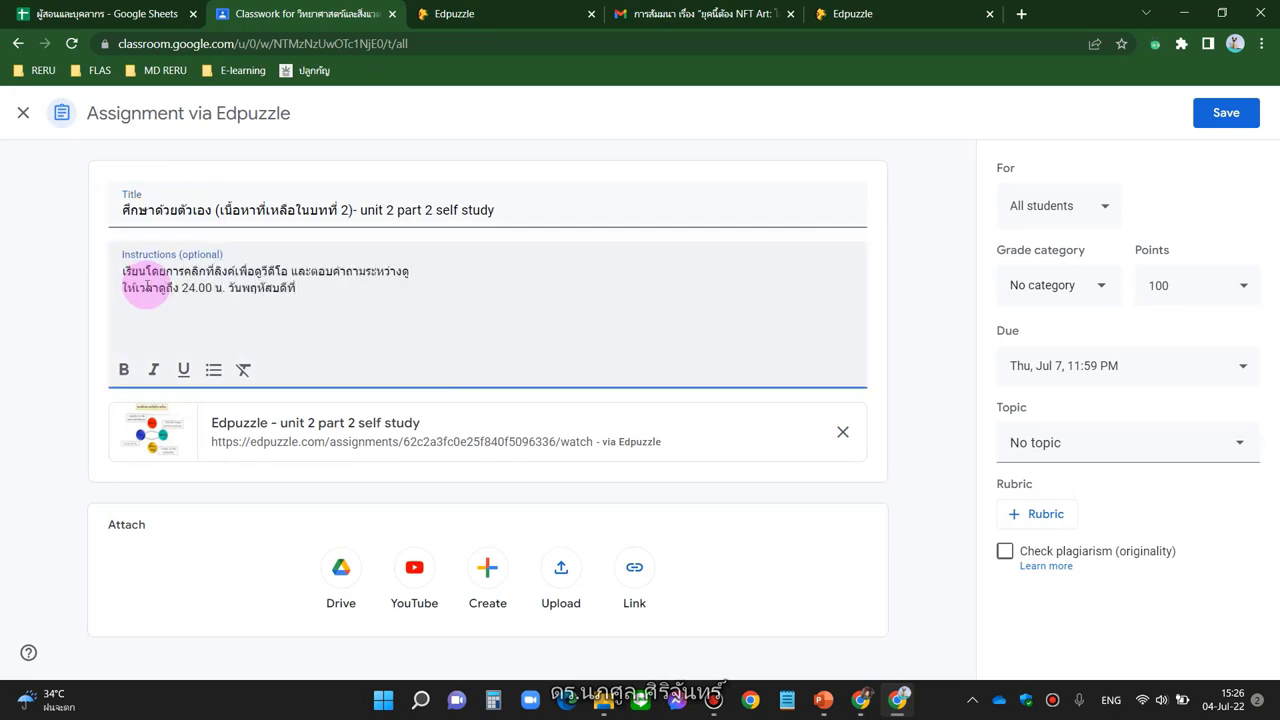
File the assignment under the topic บทที่ 2
{"action": "left_click", "coordinate": [1041, 445]}
{"action": "left_click", "coordinate": [1032, 395]}
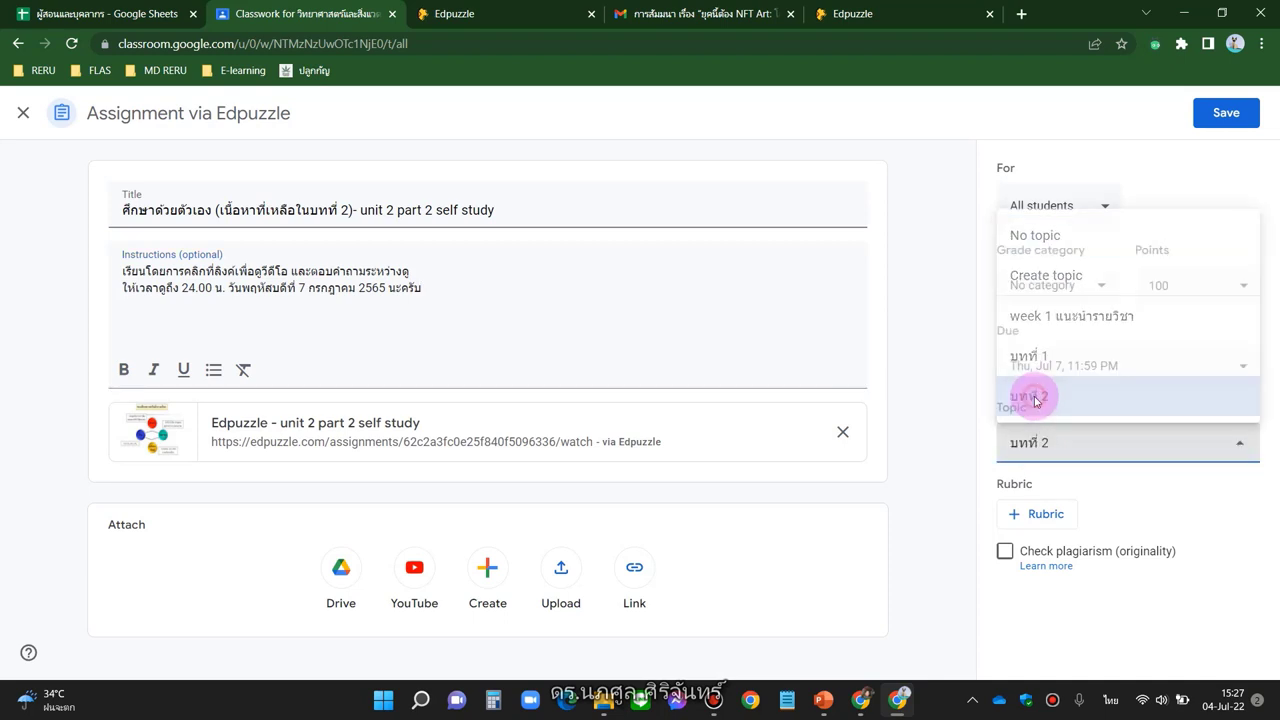
{"action": "left_click", "coordinate": [1230, 107]}
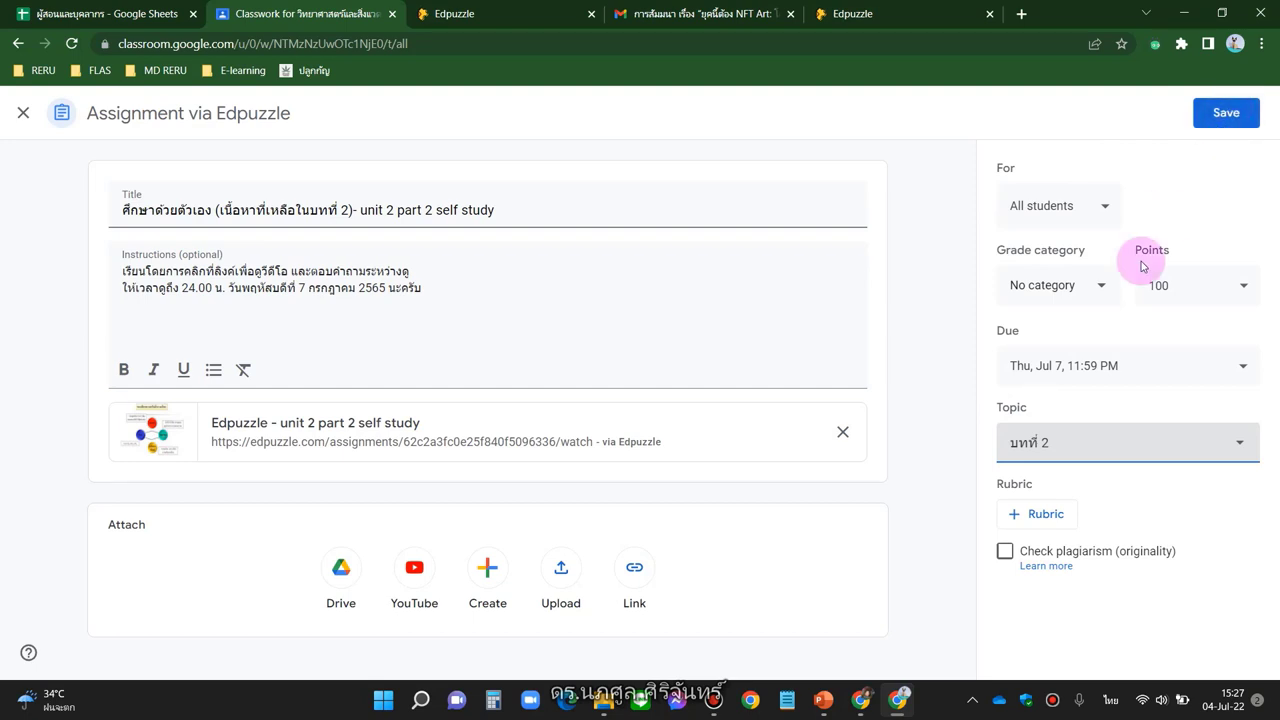
Make the assignment Ungraded in the grade category การเข้าเรียน ส่งงาน and save it with the updated point value
{"action": "left_click", "coordinate": [1242, 286]}
{"action": "left_click", "coordinate": [1174, 334]}
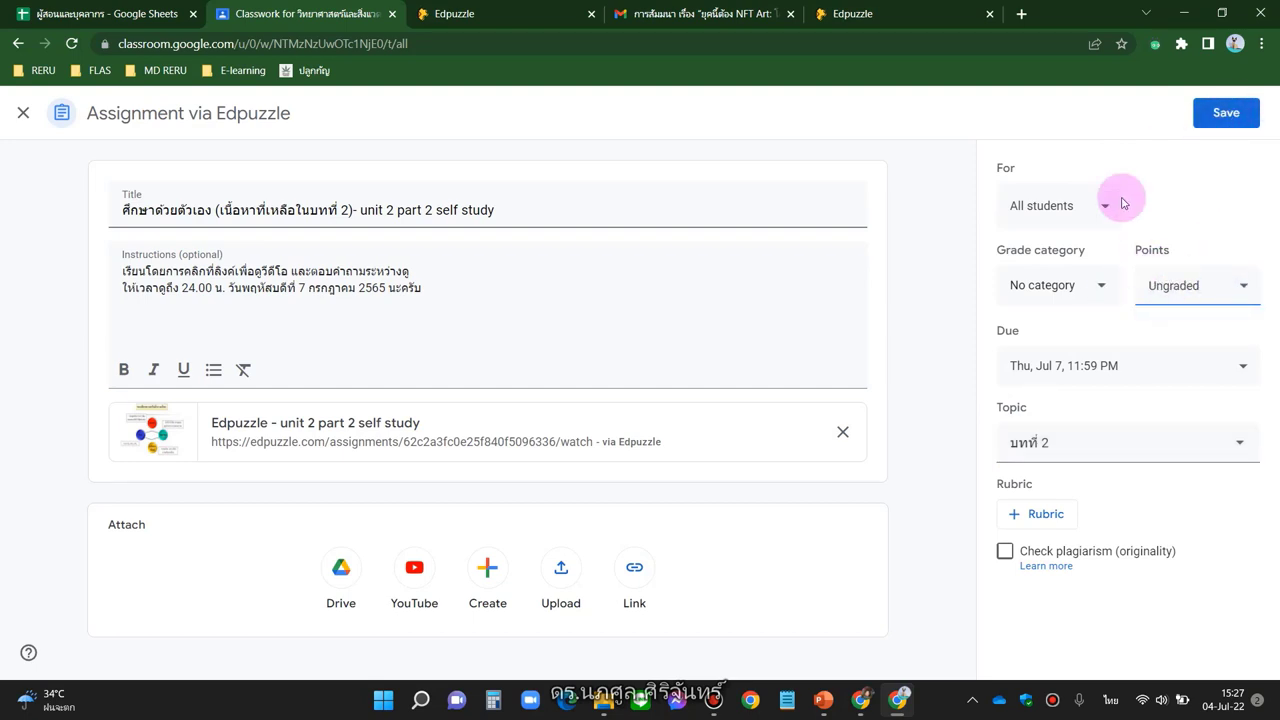
{"action": "left_click", "coordinate": [1094, 288]}
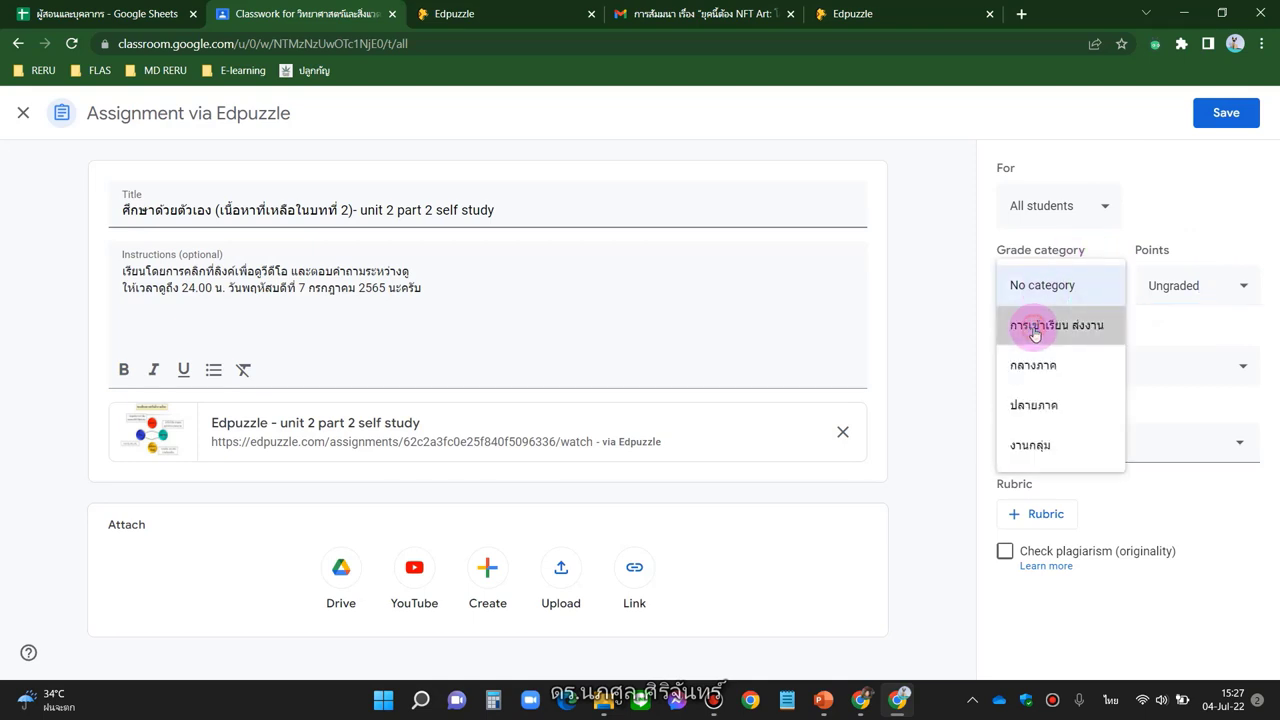
{"action": "left_click", "coordinate": [1035, 328]}
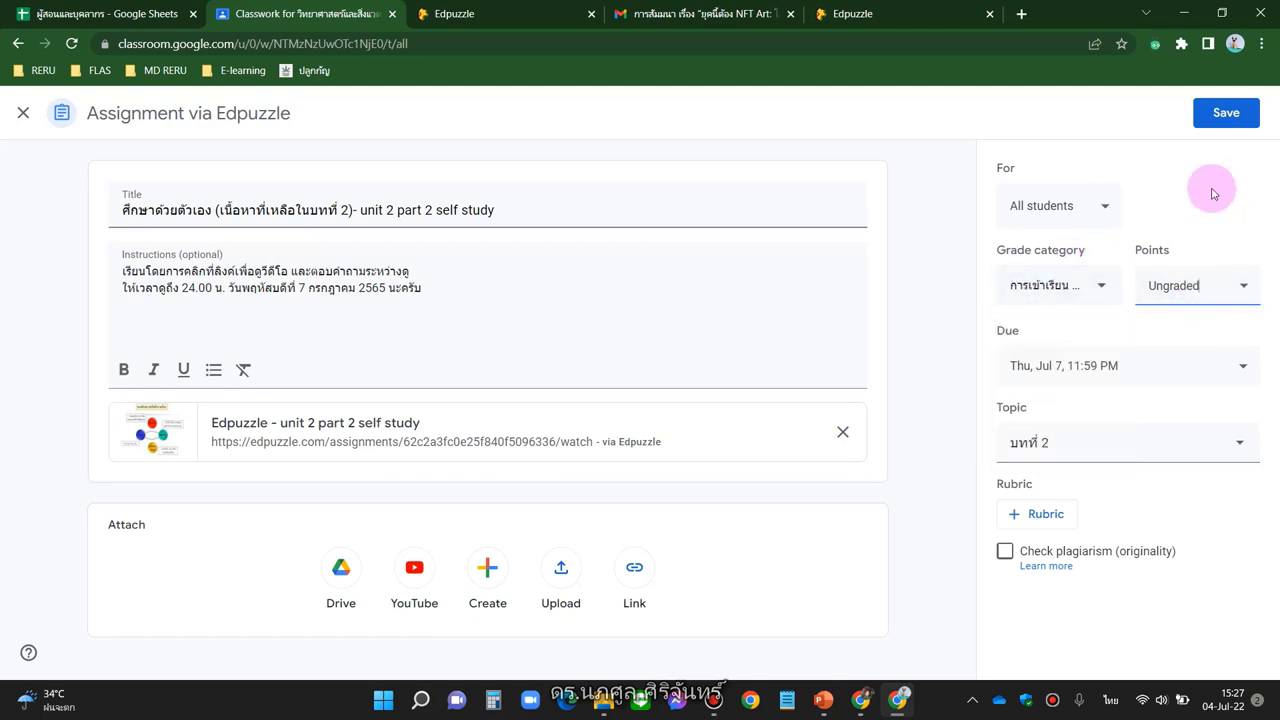
{"action": "left_click", "coordinate": [1226, 113]}
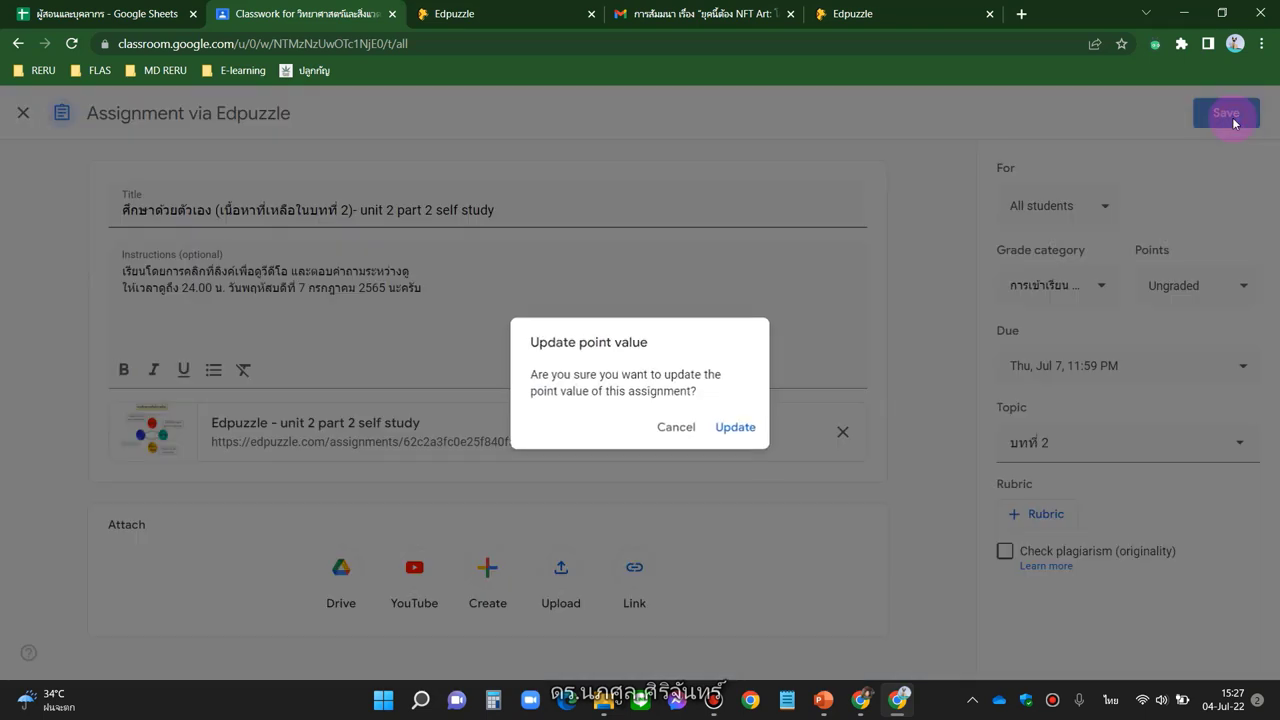
{"action": "left_click", "coordinate": [737, 427]}
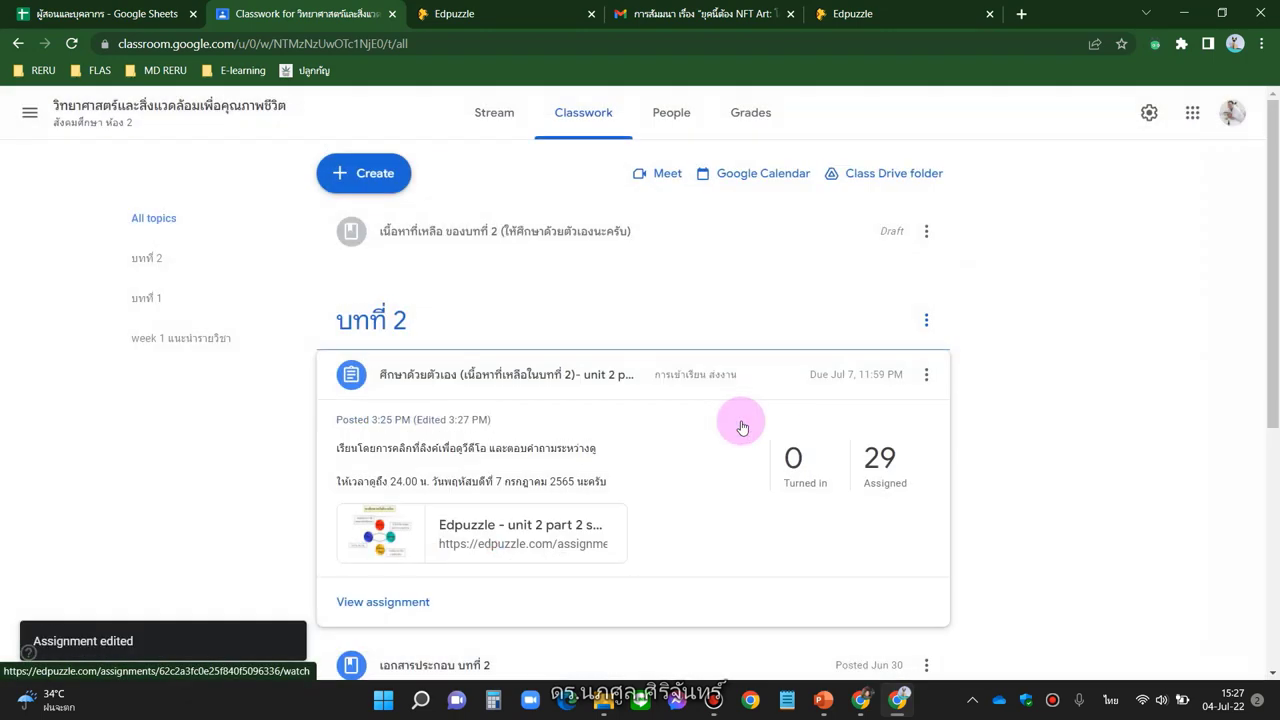
Open the Edpuzzle video attached to the edited assignment under บทที่ 2 and play it
{"action": "scroll", "coordinate": [470, 378], "scroll_direction": "down", "scroll_amount": 2}
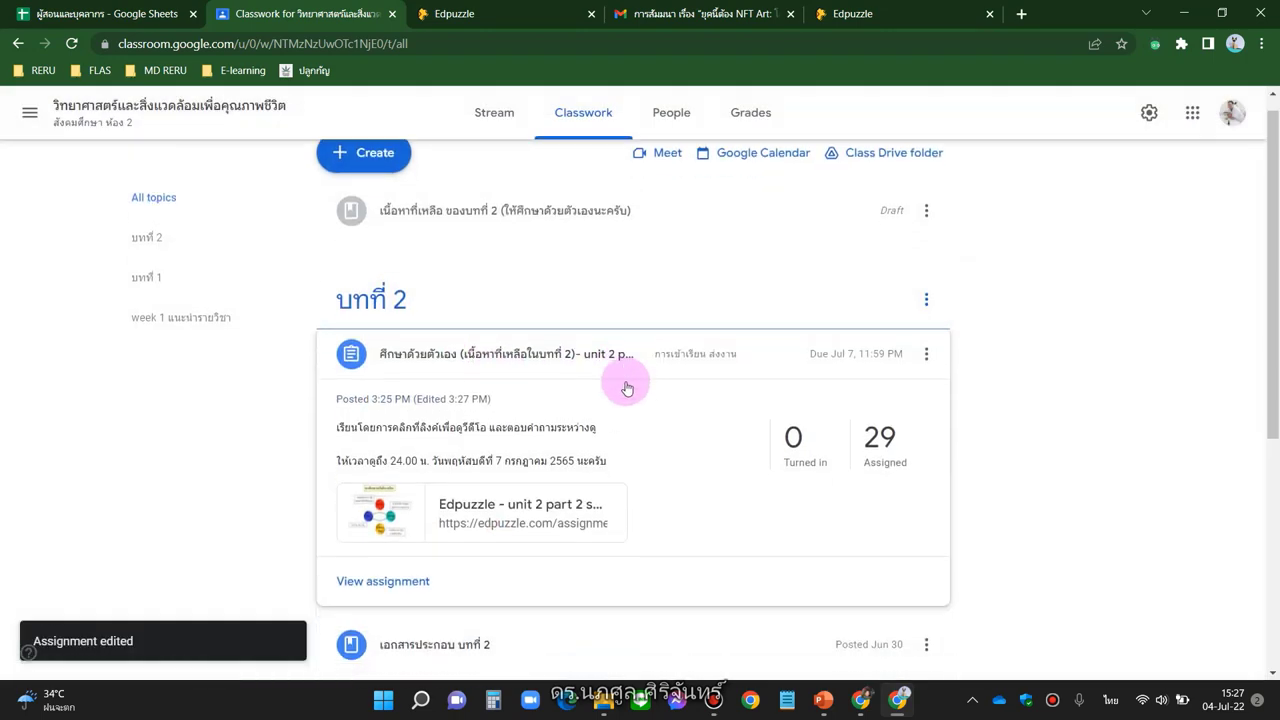
{"action": "scroll", "coordinate": [466, 343], "scroll_direction": "up", "scroll_amount": 1}
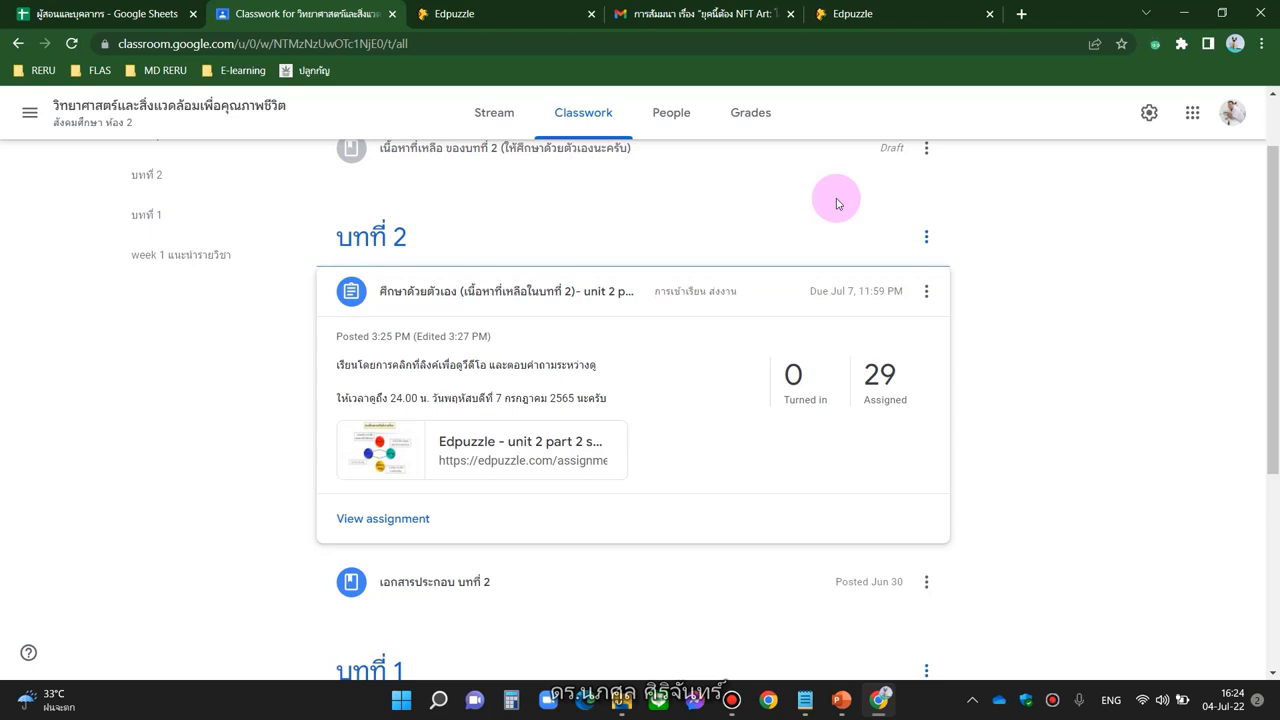
{"action": "left_click", "coordinate": [401, 447]}
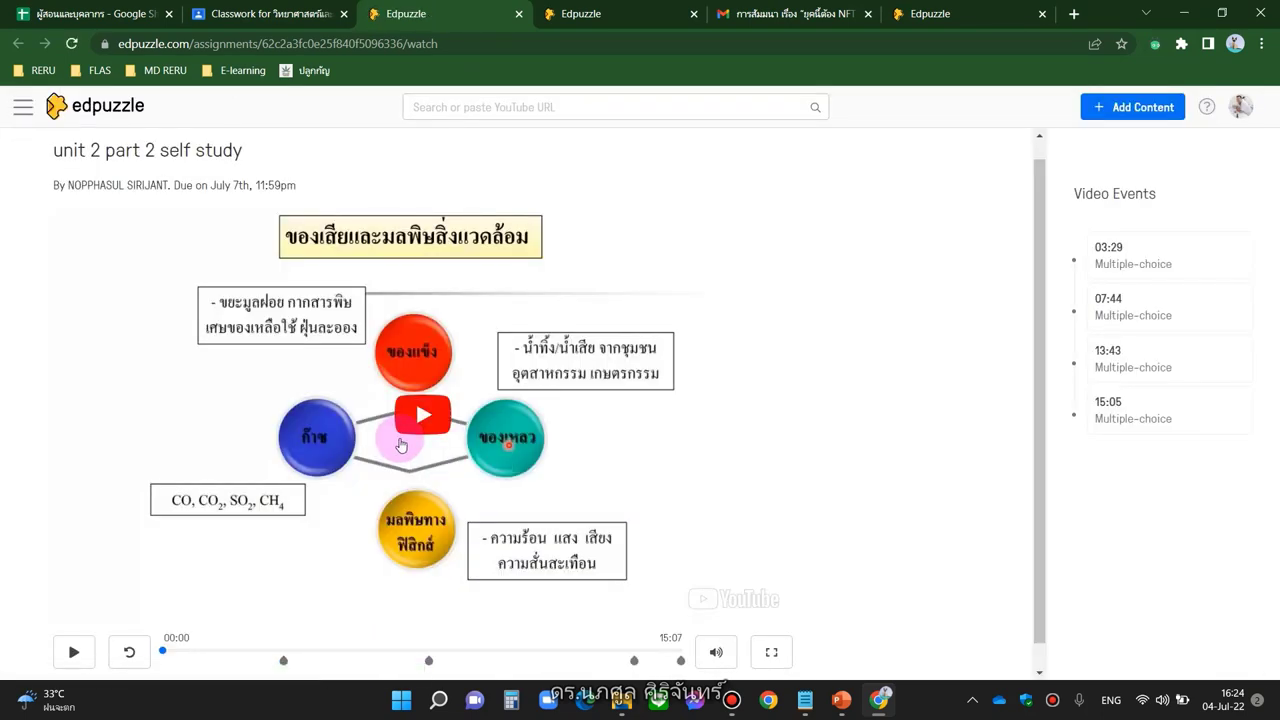
{"action": "scroll", "coordinate": [400, 444], "scroll_direction": "down", "scroll_amount": 1}
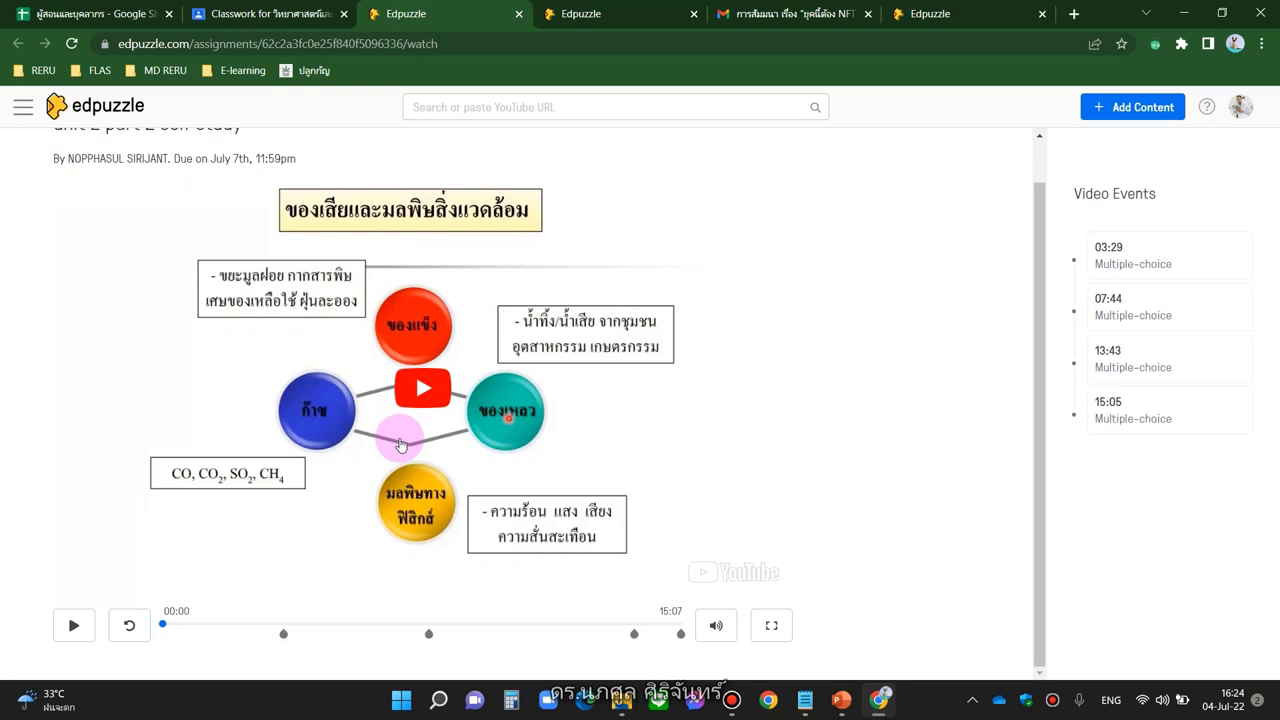
{"action": "left_click", "coordinate": [83, 640]}
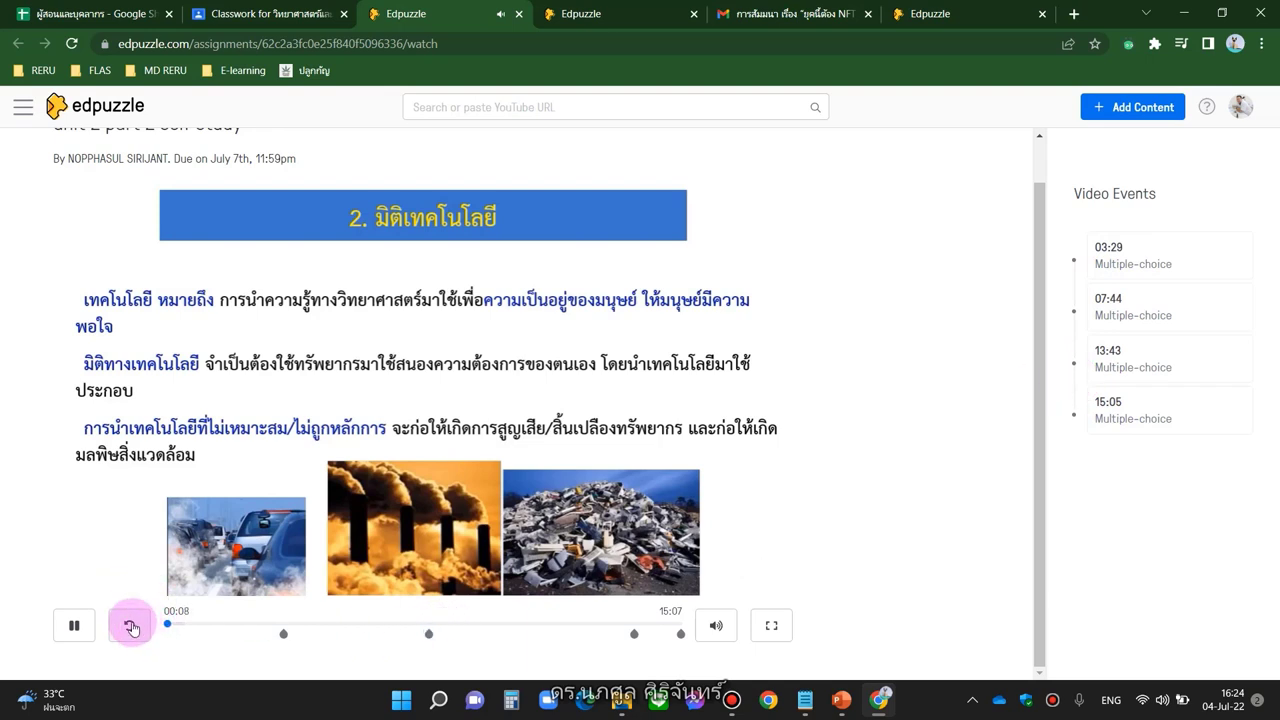
Try to skip the playing video ahead to the multiple-choice question markers on the timeline
{"action": "key", "text": "XF86AudioLowerVolume"}
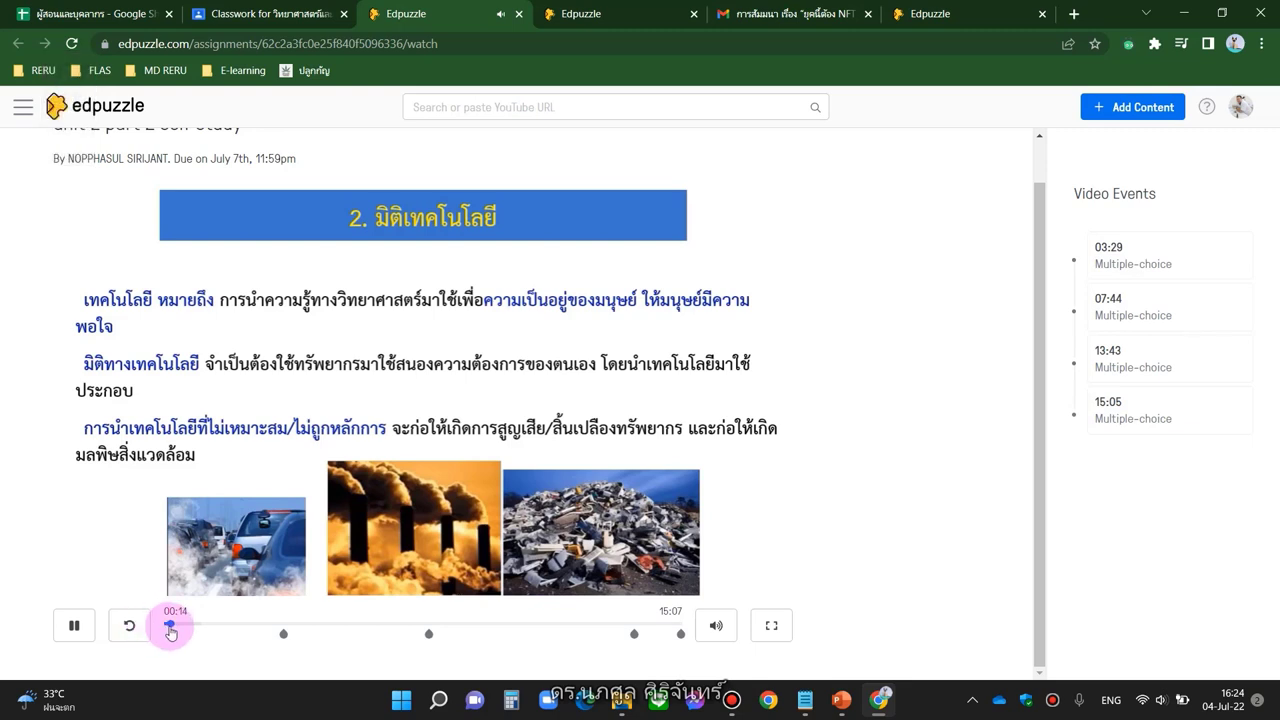
{"action": "left_click_drag", "start_coordinate": [171, 632], "coordinate": [284, 638]}
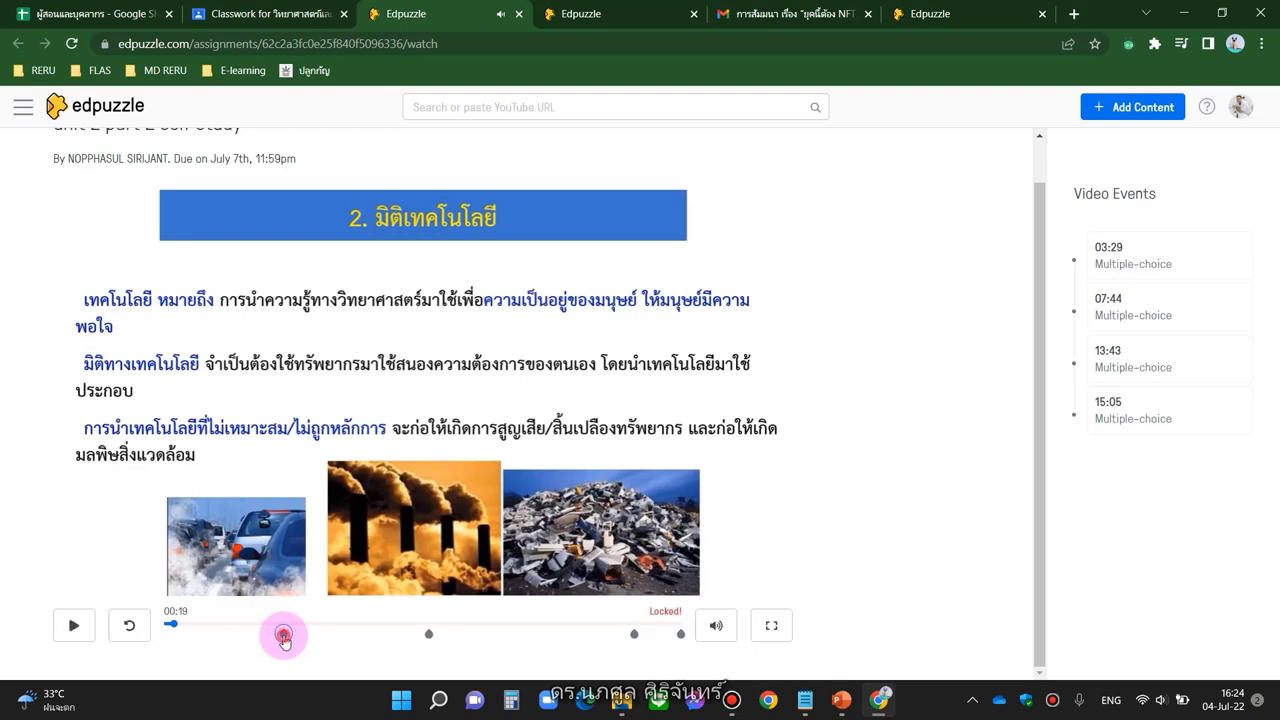
{"action": "left_click_drag", "start_coordinate": [284, 638], "coordinate": [441, 640]}
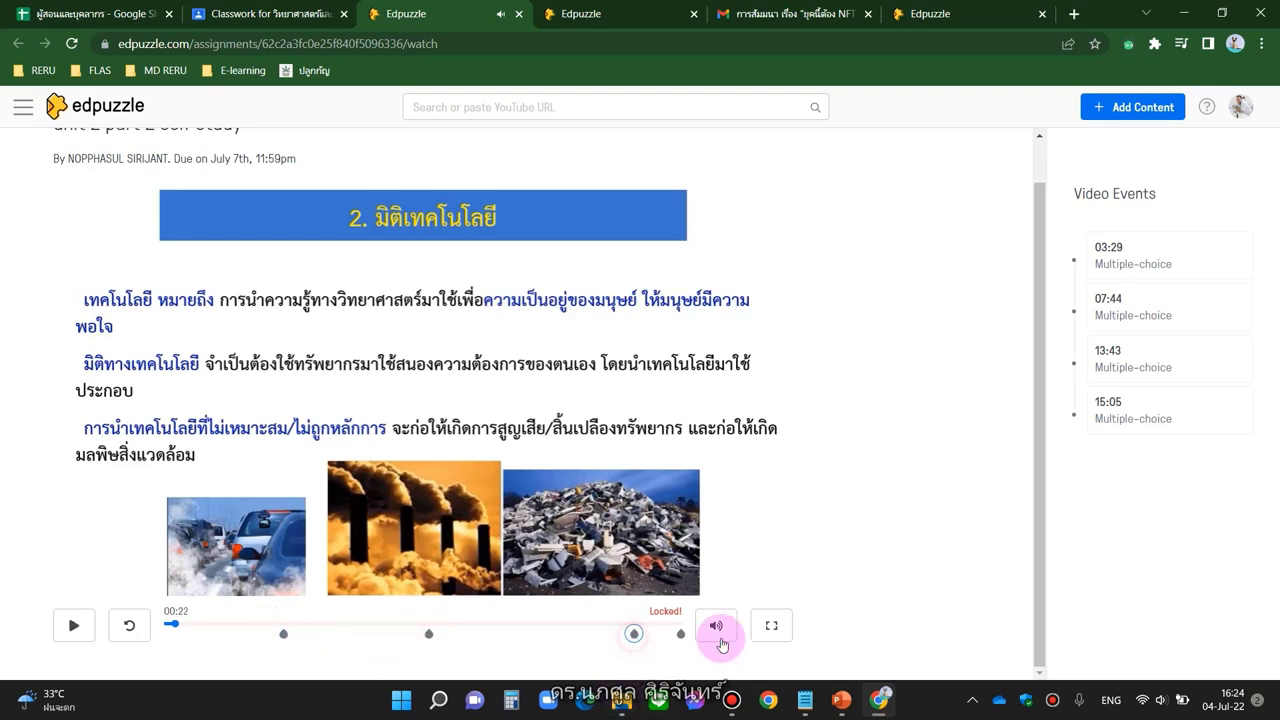
Try the video's volume control and switch the playback to full screen
{"action": "mouse_move", "coordinate": [721, 633]}
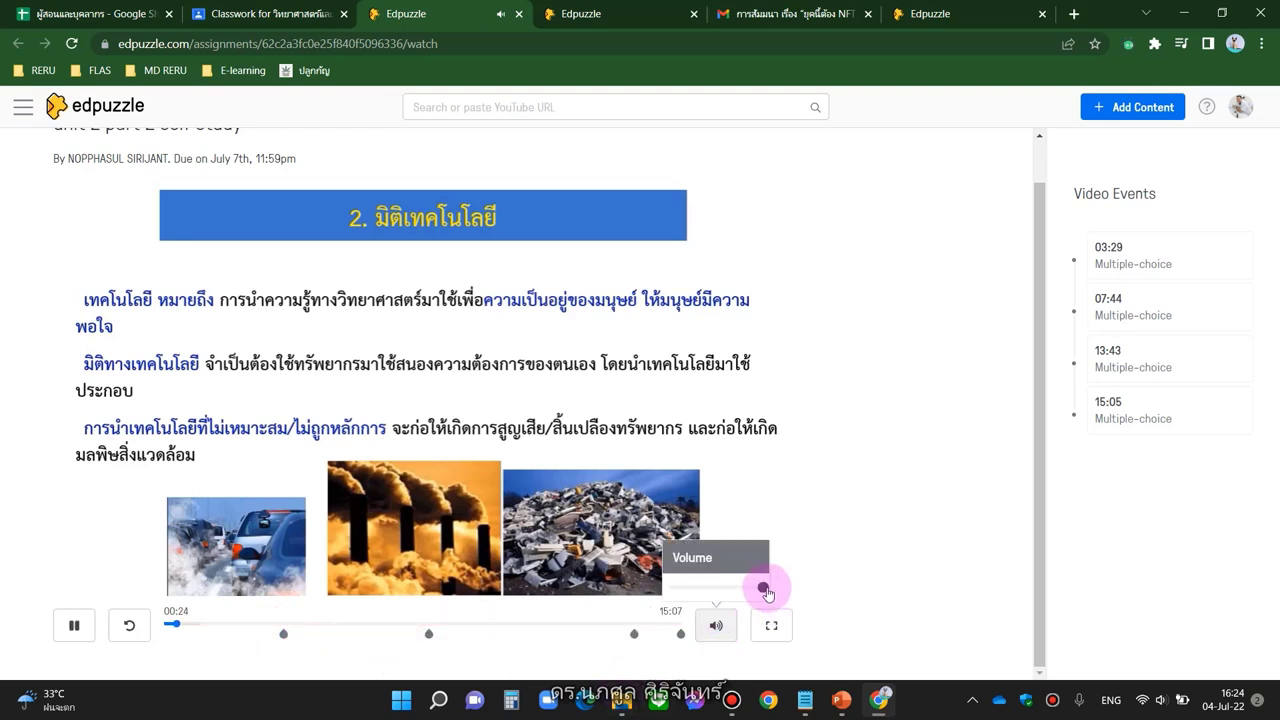
{"action": "mouse_move", "coordinate": [763, 587]}
{"action": "left_mouse_down"}
{"action": "mouse_move", "coordinate": [638, 596]}
{"action": "mouse_move", "coordinate": [763, 597]}
{"action": "mouse_move", "coordinate": [674, 589]}
{"action": "mouse_move", "coordinate": [766, 586]}
{"action": "left_mouse_up"}
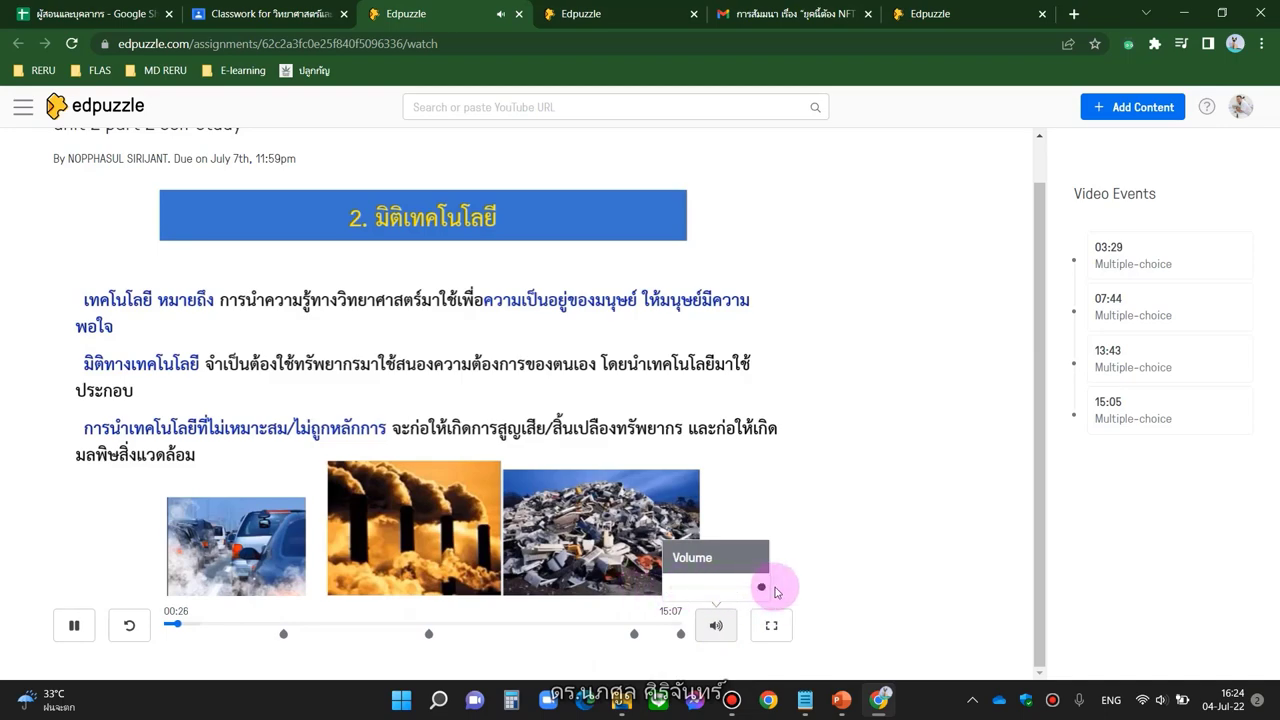
{"action": "left_click", "coordinate": [769, 630]}
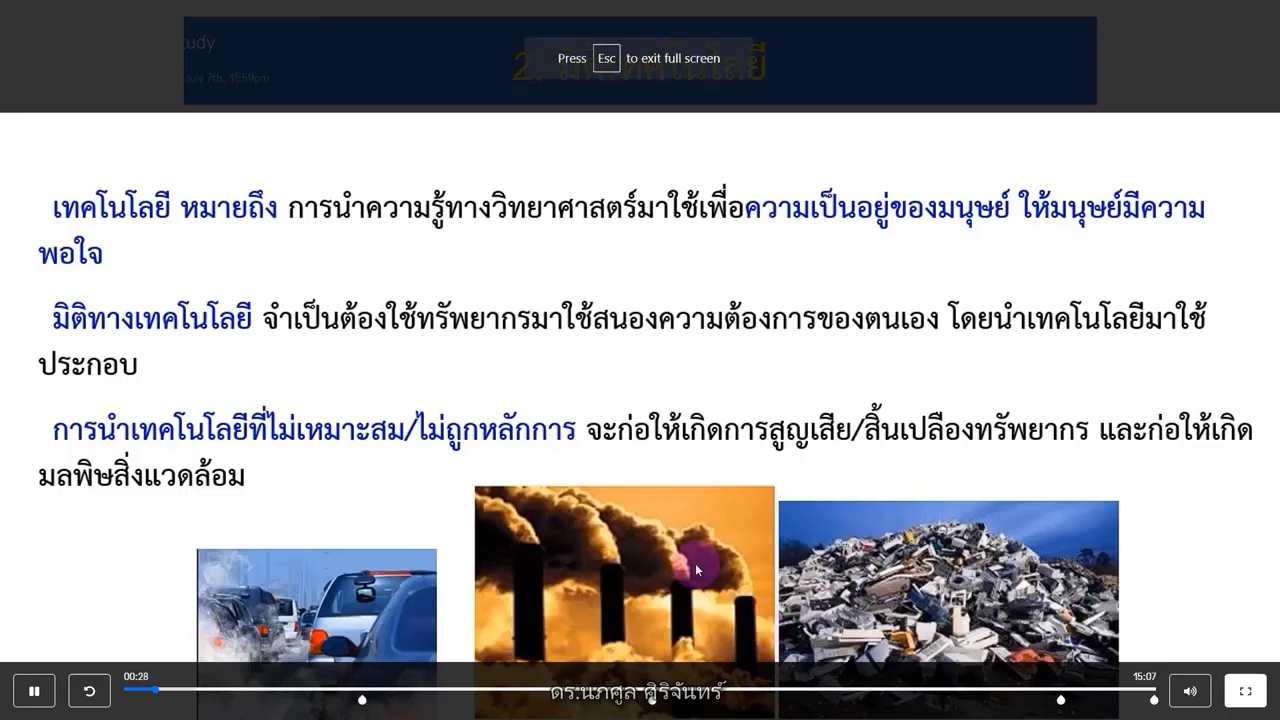